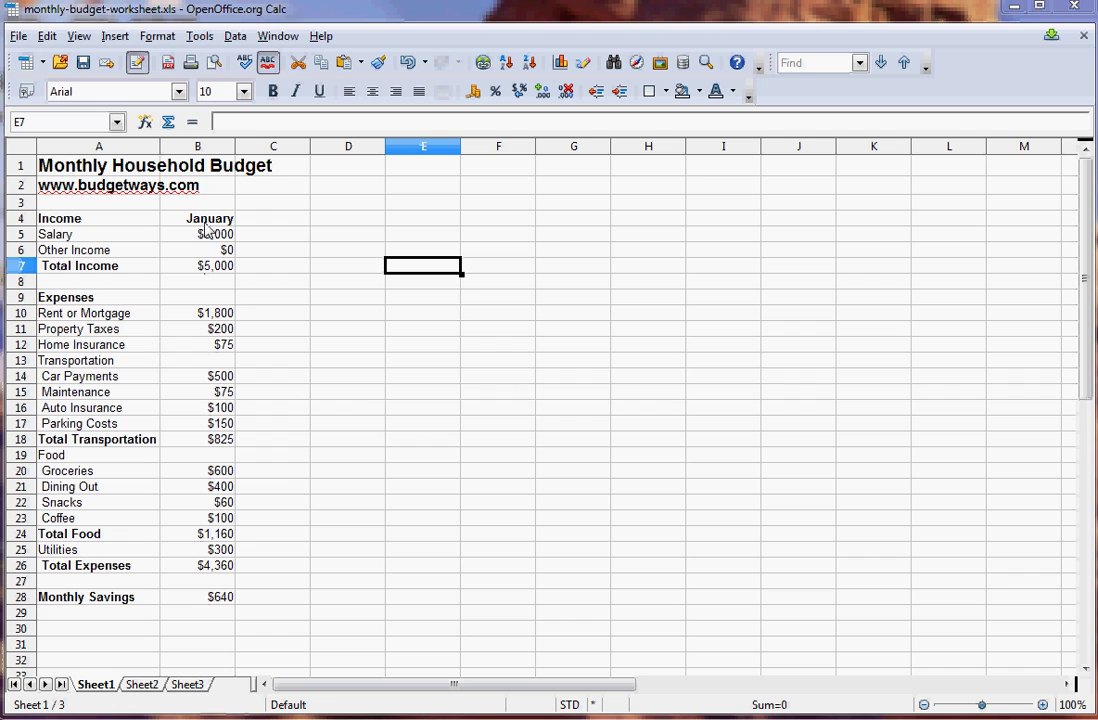
# Shade the January income amounts B5:B6 light yellow, keeping the text black.
pyautogui.moveTo(208, 240); pyautogui.dragTo(226, 252)
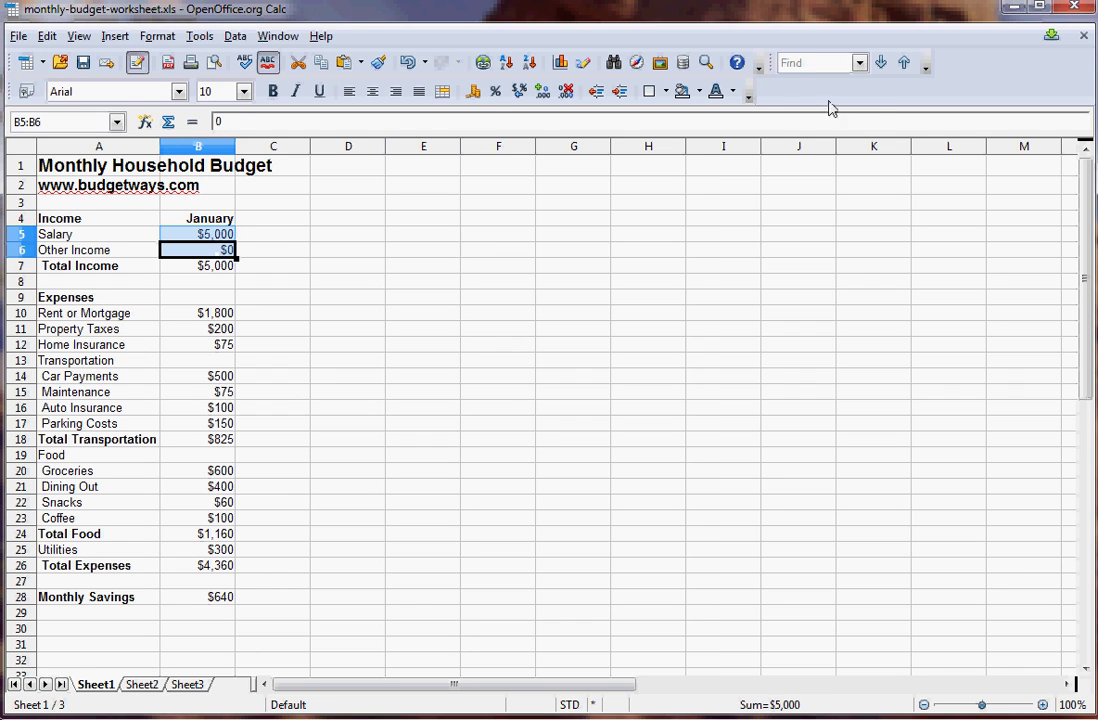
pyautogui.click(742, 95)
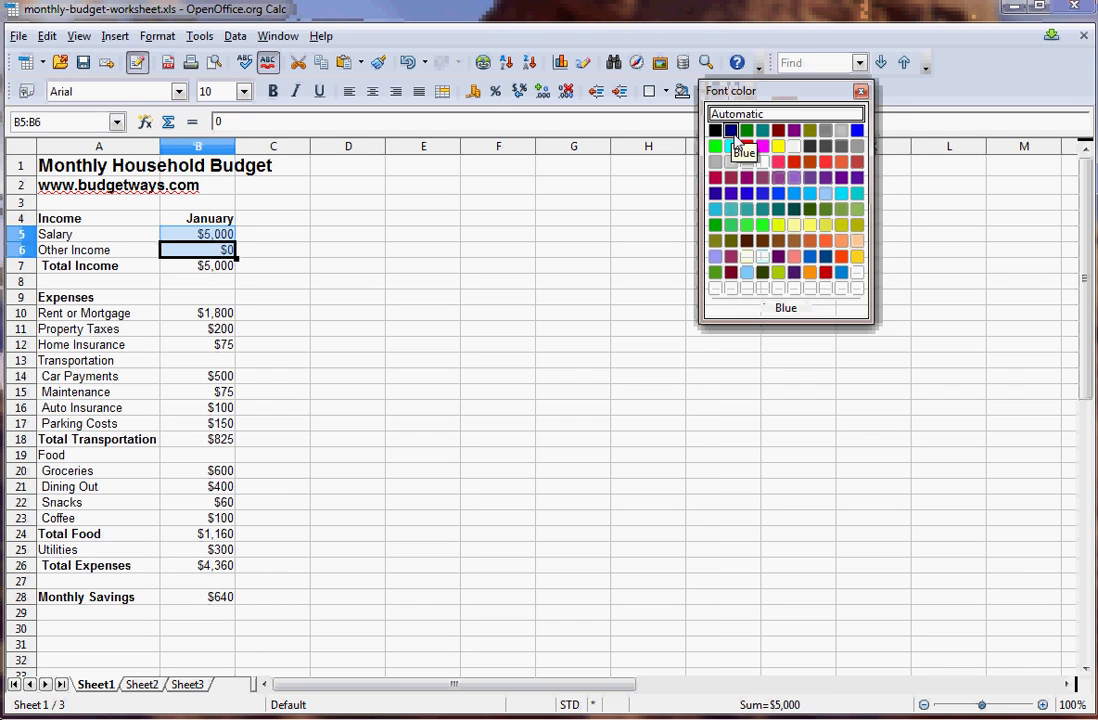
pyautogui.click(825, 226)
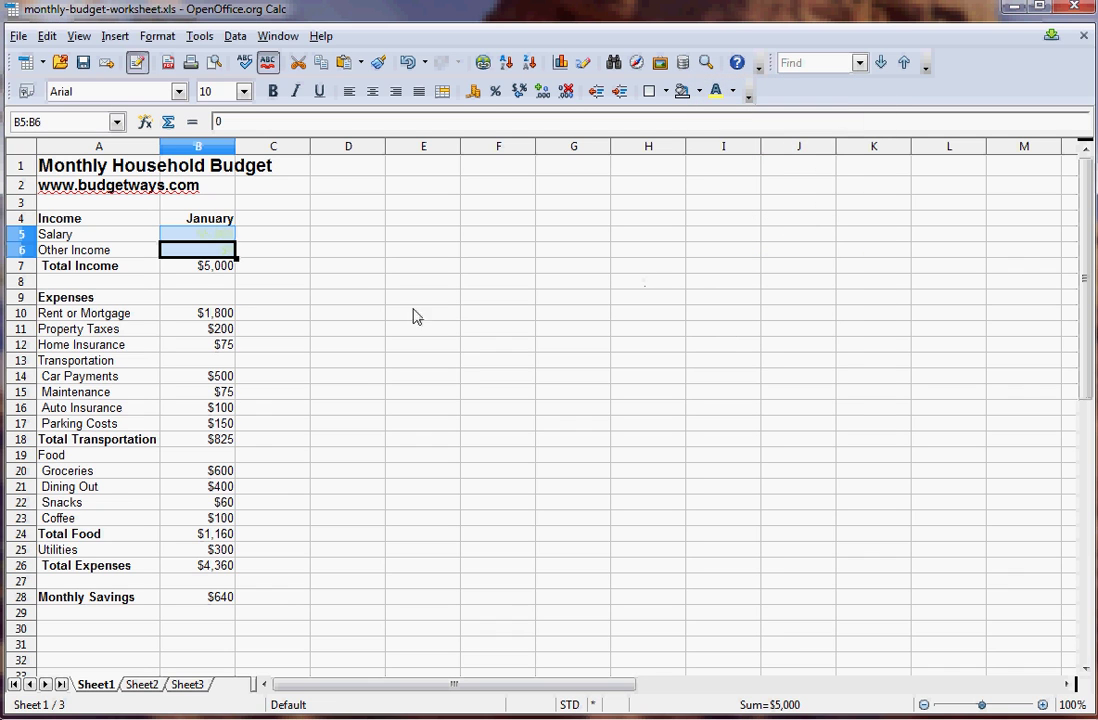
pyautogui.click(733, 91)
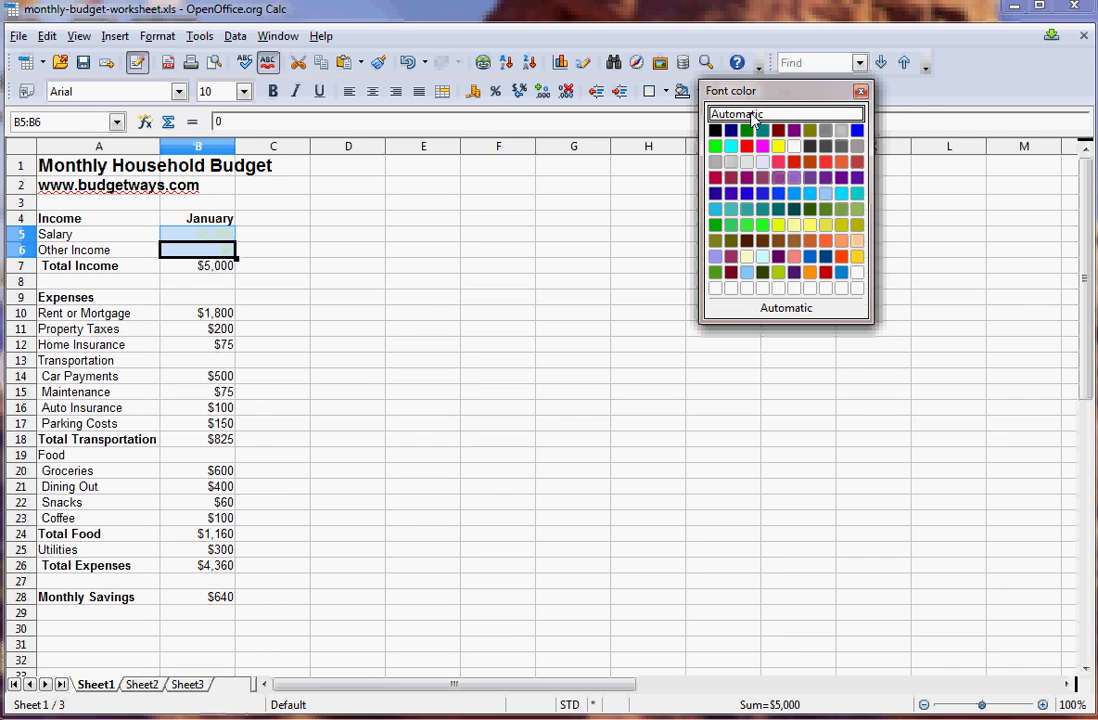
pyautogui.click(752, 113)
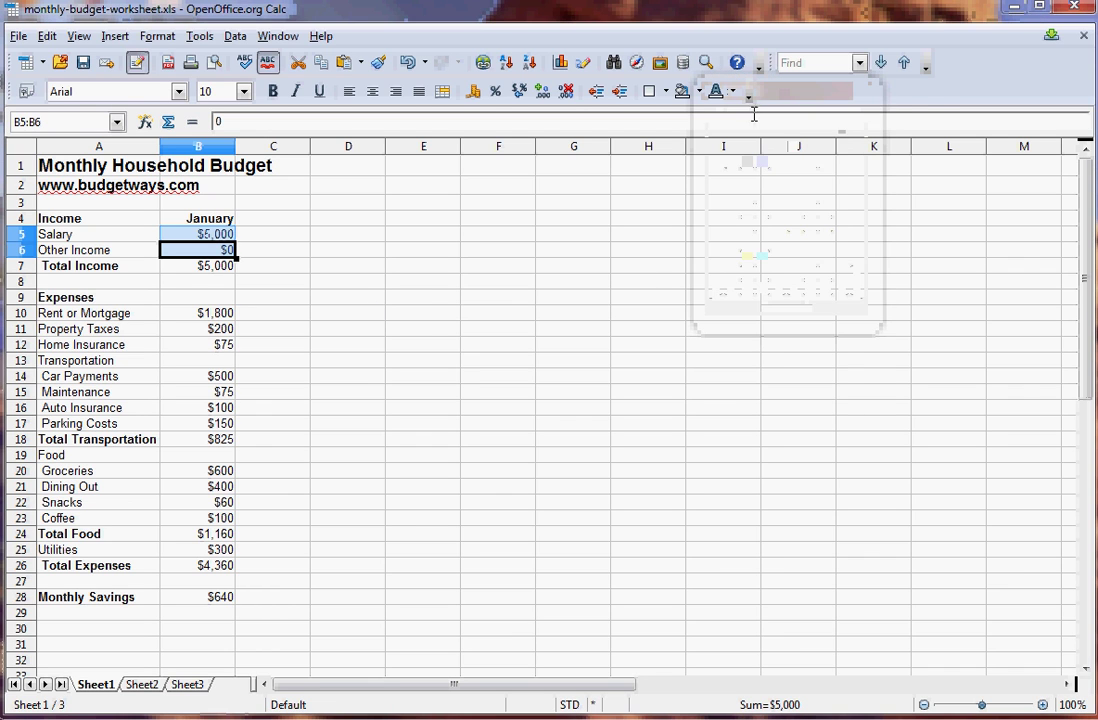
pyautogui.click(699, 91)
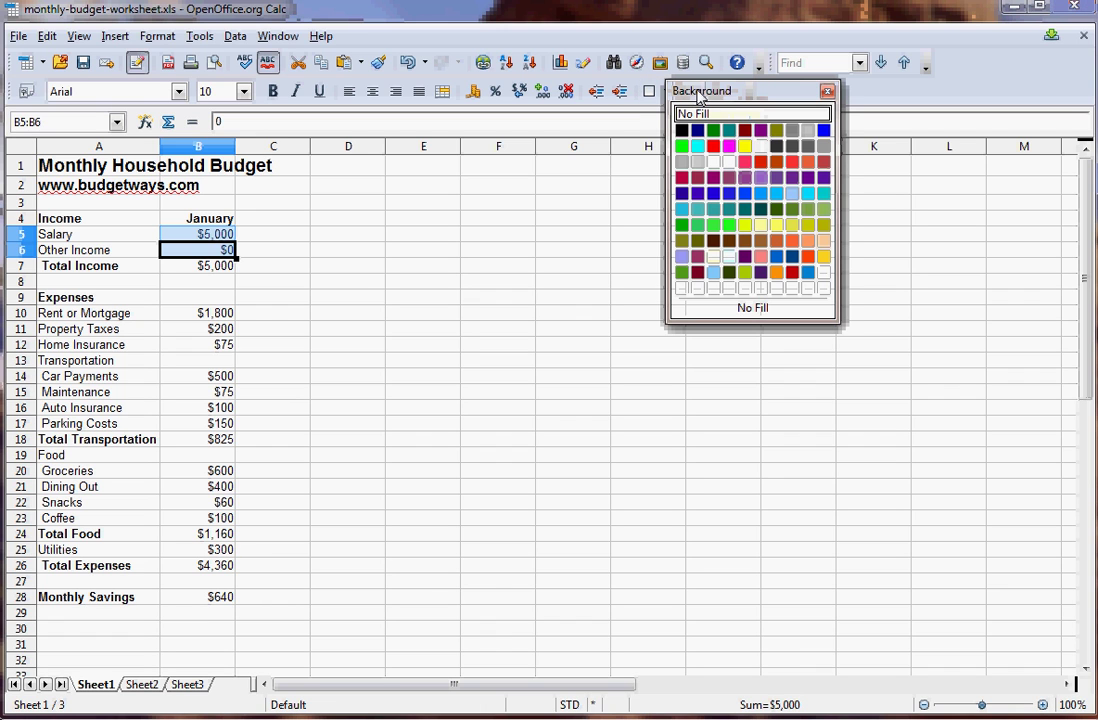
pyautogui.click(761, 226)
pyautogui.click(498, 250)
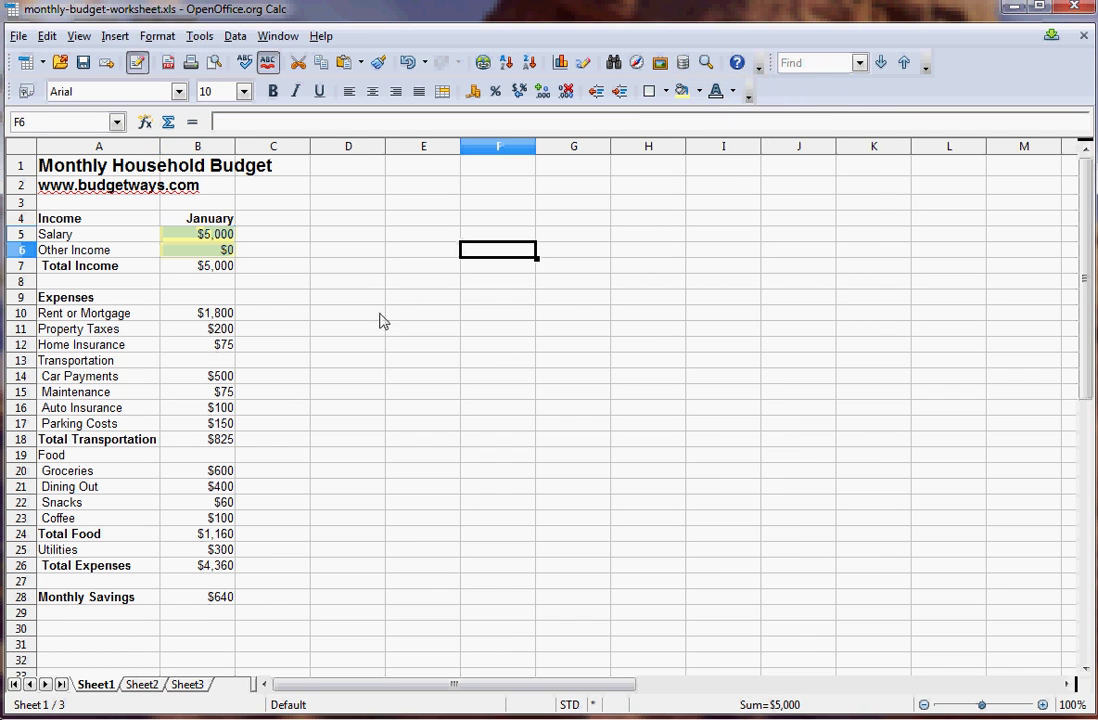
# Shade the January expense amounts B10:B17 and B20:B26 light yellow.
pyautogui.click(217, 316)
pyautogui.moveTo(220, 332); pyautogui.dragTo(224, 428)
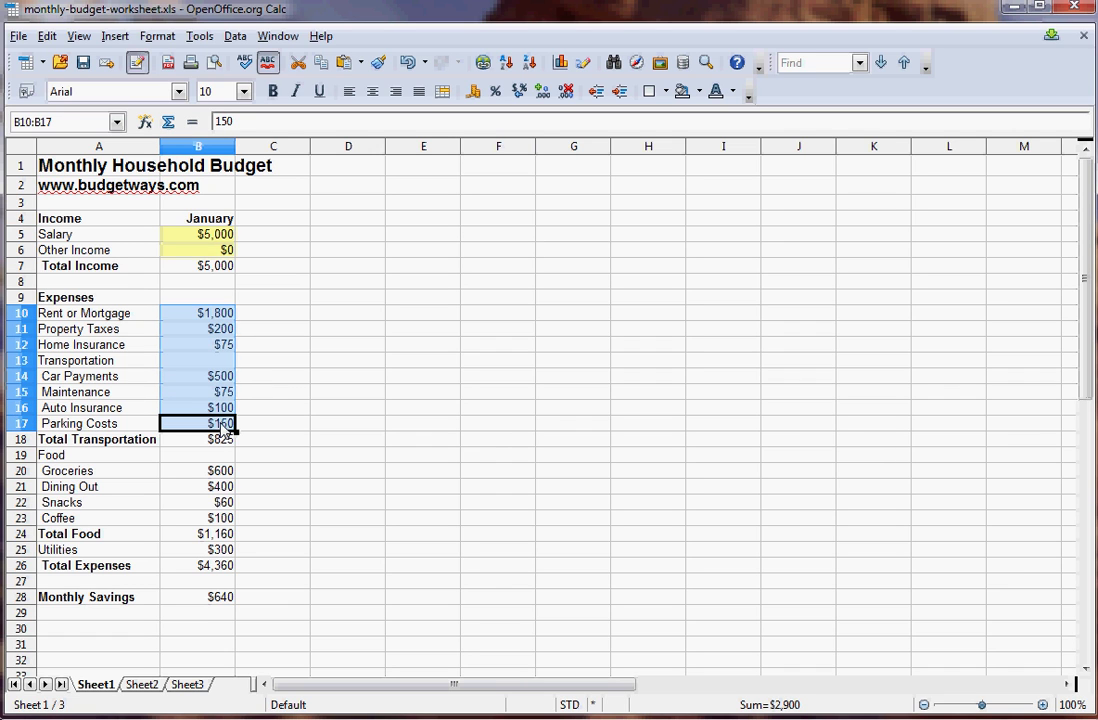
pyautogui.click(699, 91)
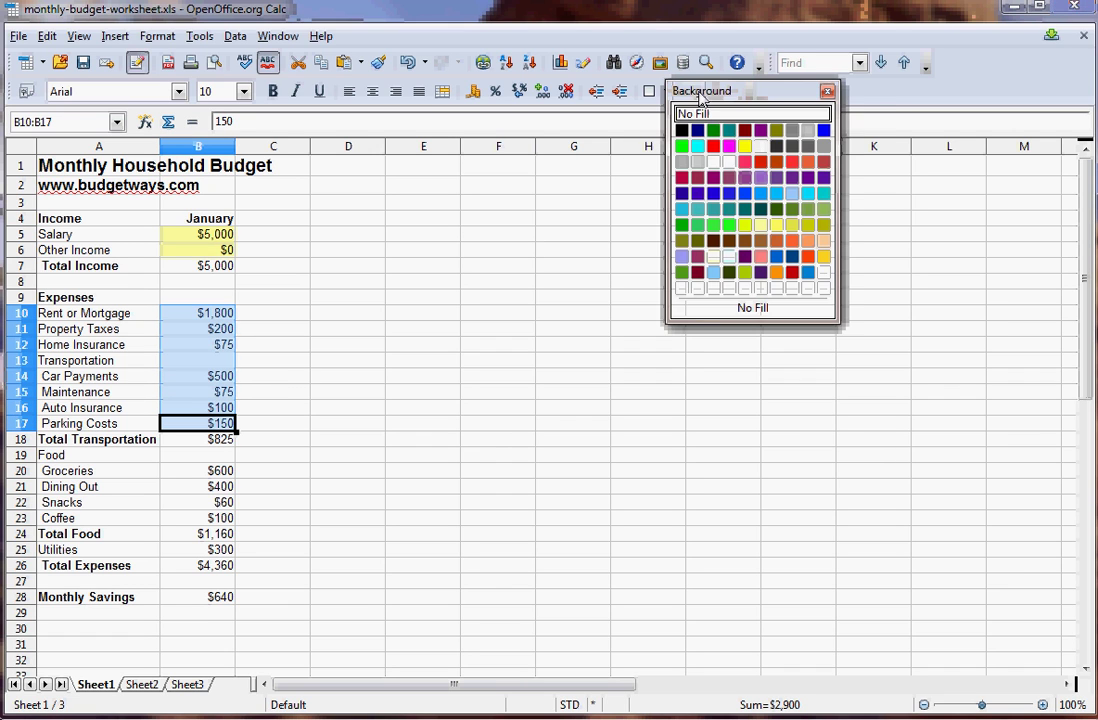
pyautogui.click(748, 225)
pyautogui.moveTo(214, 472); pyautogui.dragTo(238, 570)
pyautogui.click(699, 91)
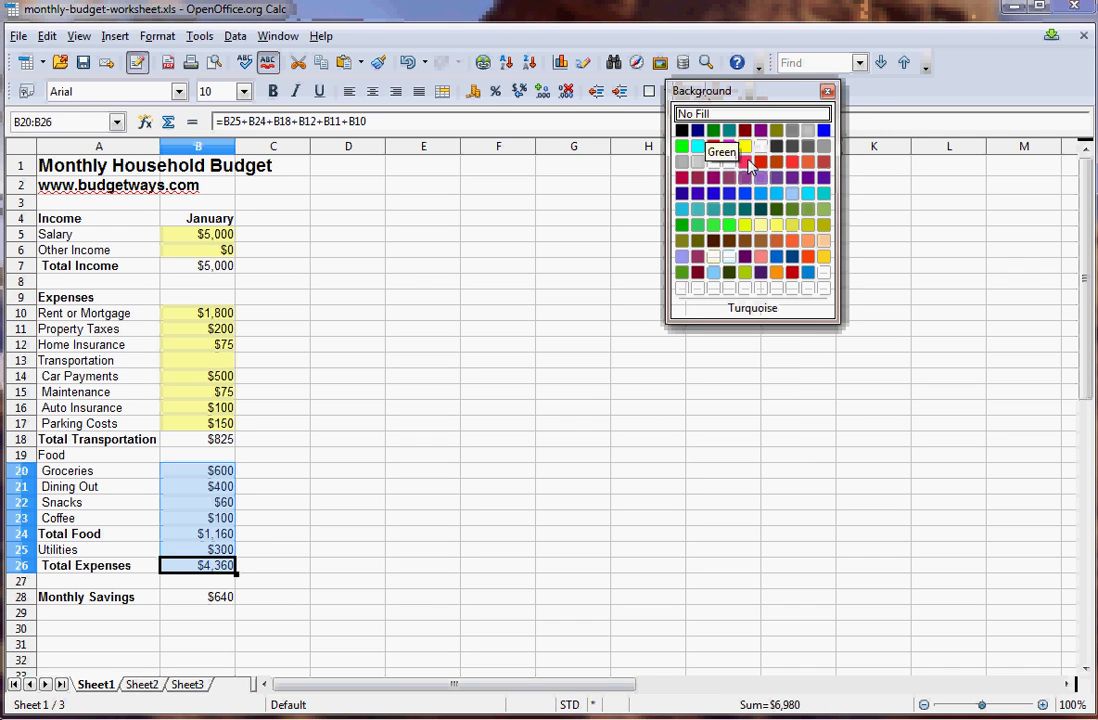
pyautogui.click(762, 228)
pyautogui.click(436, 460)
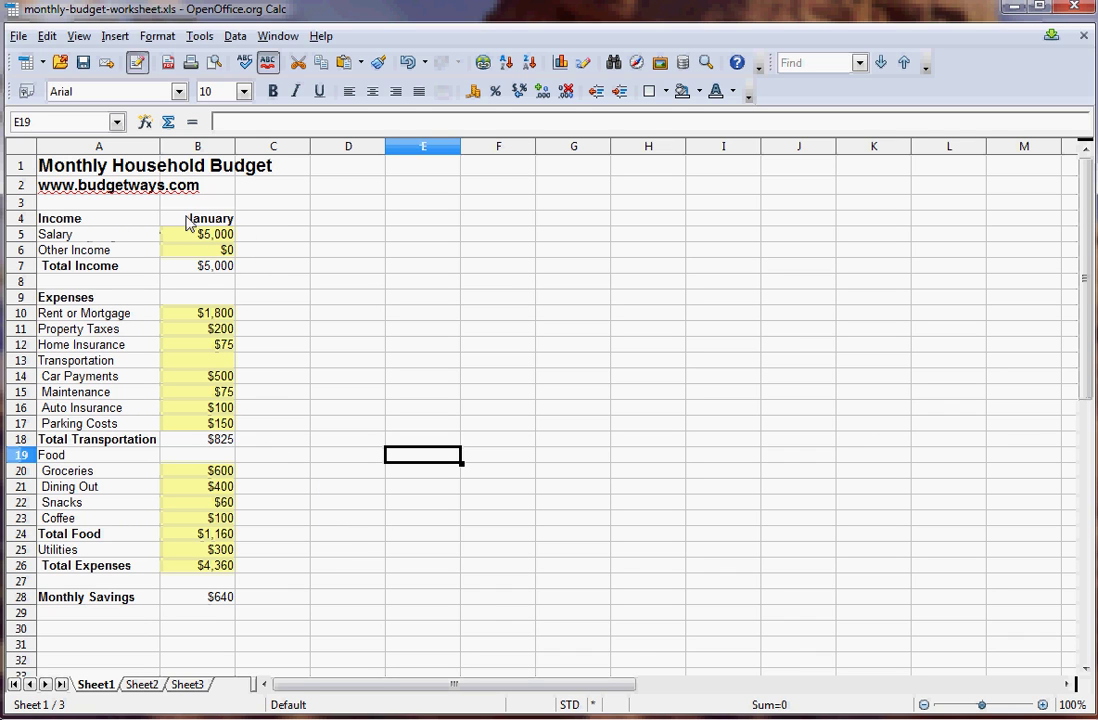
# Autofill the January column B4:B28 right through December in column M.
pyautogui.moveTo(199, 226); pyautogui.dragTo(1037, 596)
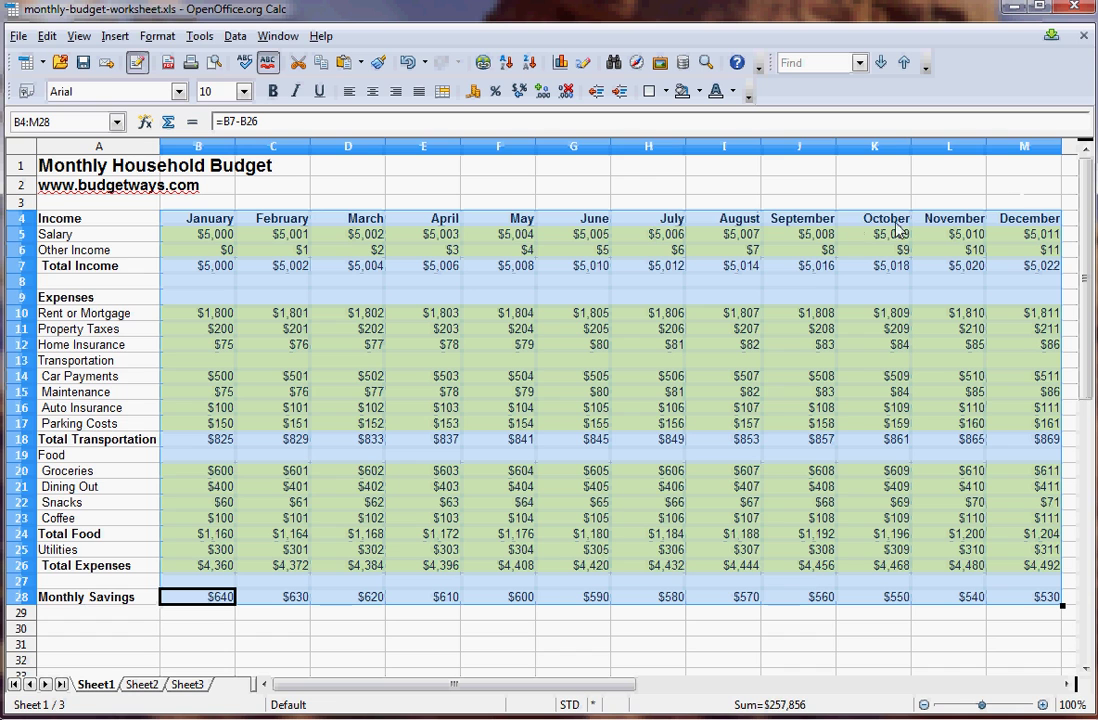
pyautogui.click(205, 220)
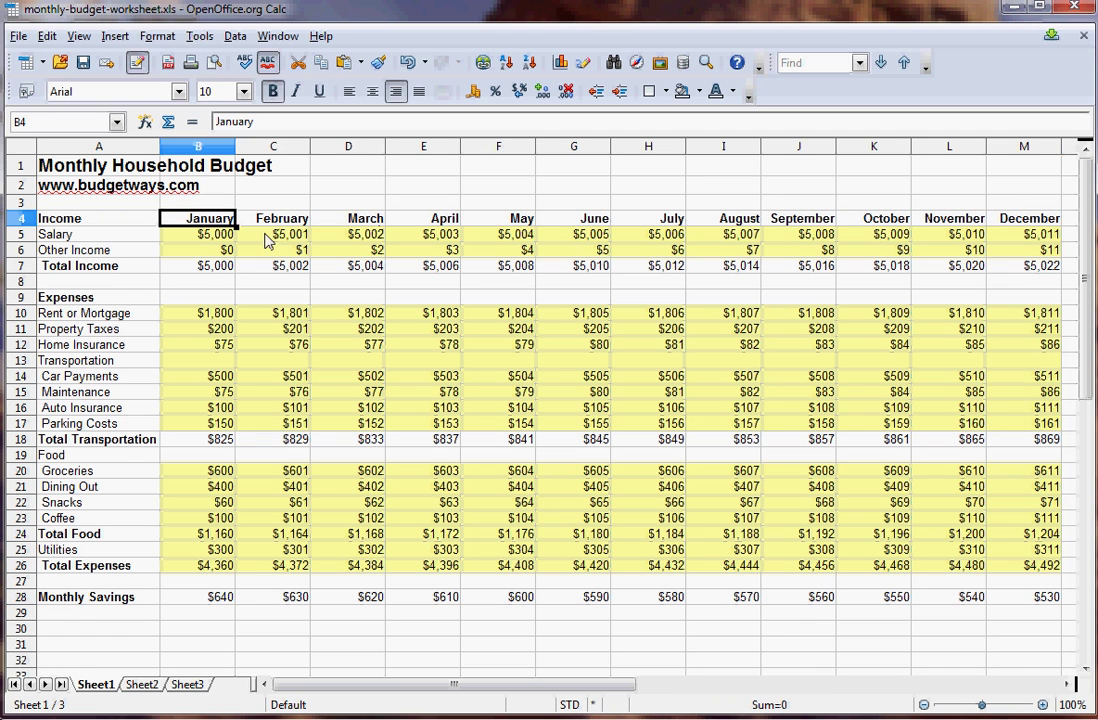
pyautogui.click(278, 234)
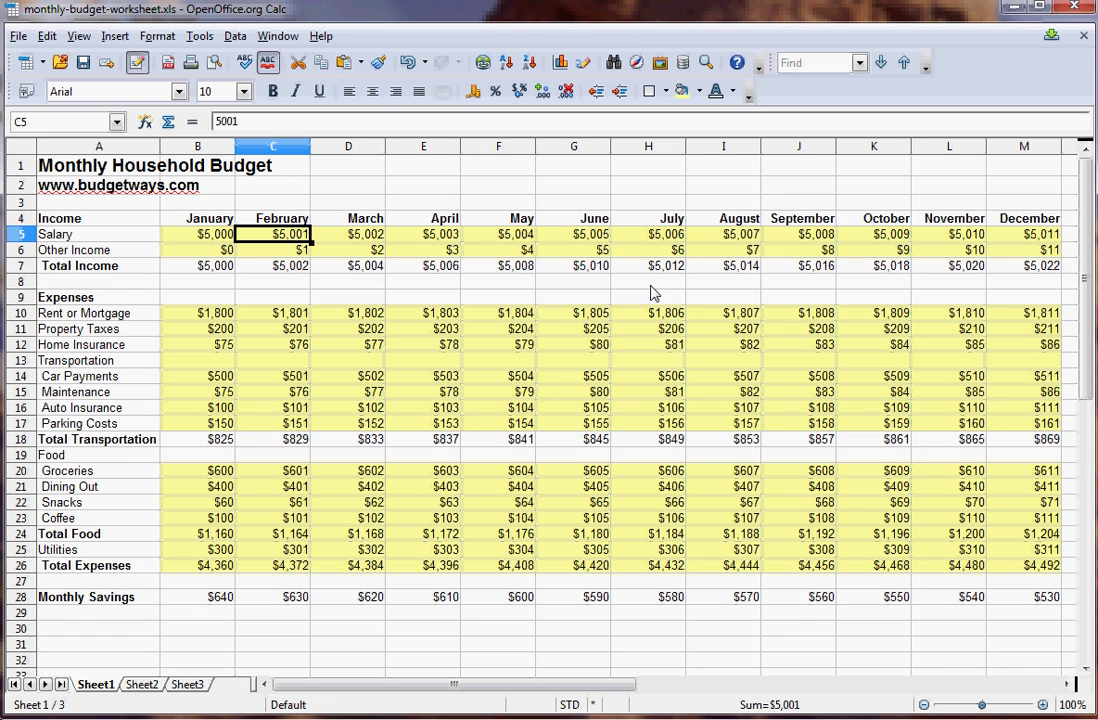
# Check the new February values for salary, other income, property taxes and dining out.
pyautogui.press('Right')
pyautogui.press('Right')
pyautogui.press('Left')
pyautogui.press('Down')
pyautogui.press('Left')
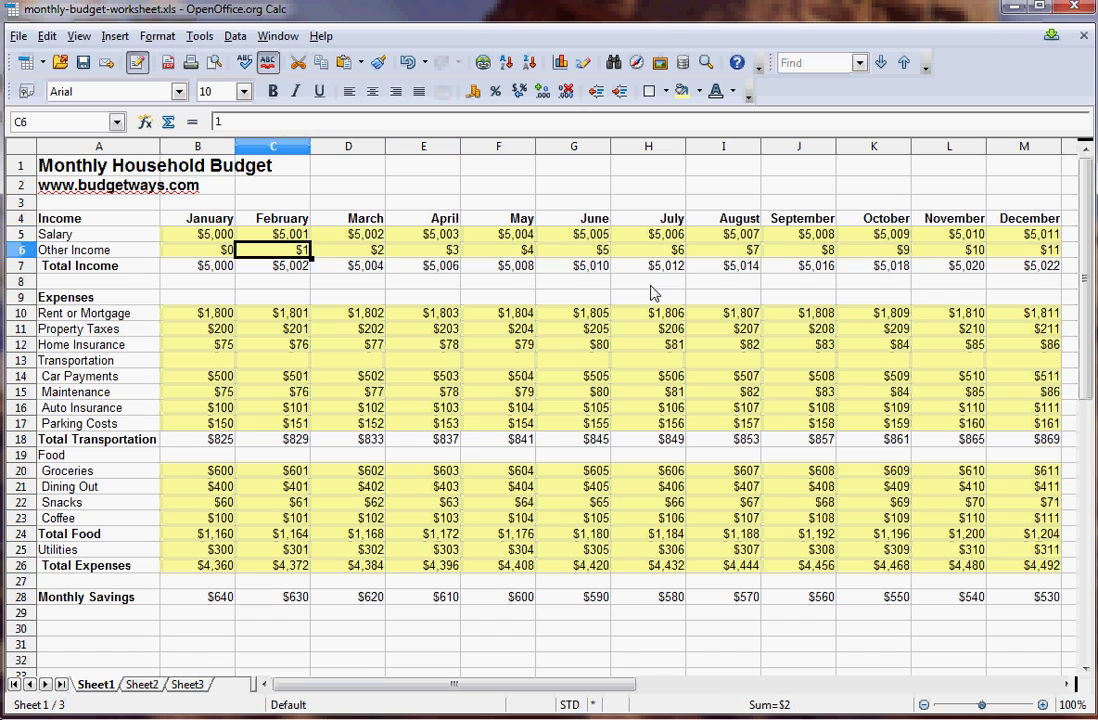
pyautogui.press('Down')
pyautogui.press('Down')
pyautogui.press('Down')
pyautogui.press('Down')
pyautogui.press('Down')
pyautogui.press('Down')
pyautogui.press('Down')
pyautogui.press('Down')
pyautogui.press('Down')
pyautogui.press('Down')
pyautogui.press('Down')
pyautogui.press('Down')
pyautogui.press('Down')
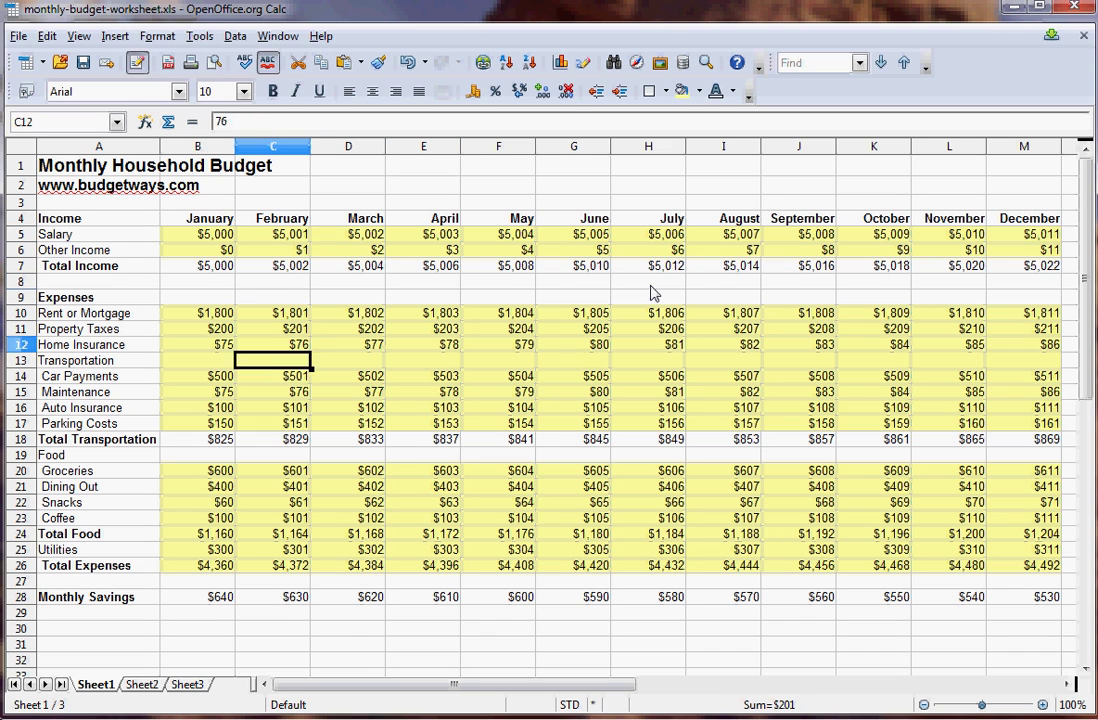
pyautogui.press('Down')
pyautogui.press('Down')
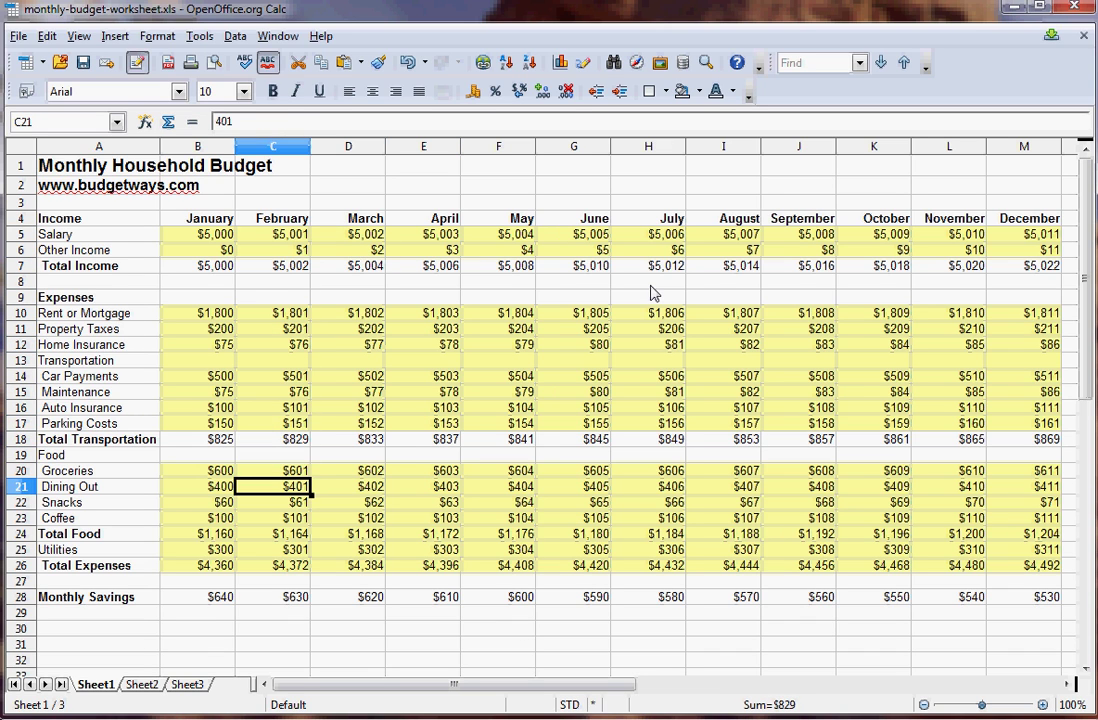
pyautogui.press('Down')
pyautogui.press('Down')
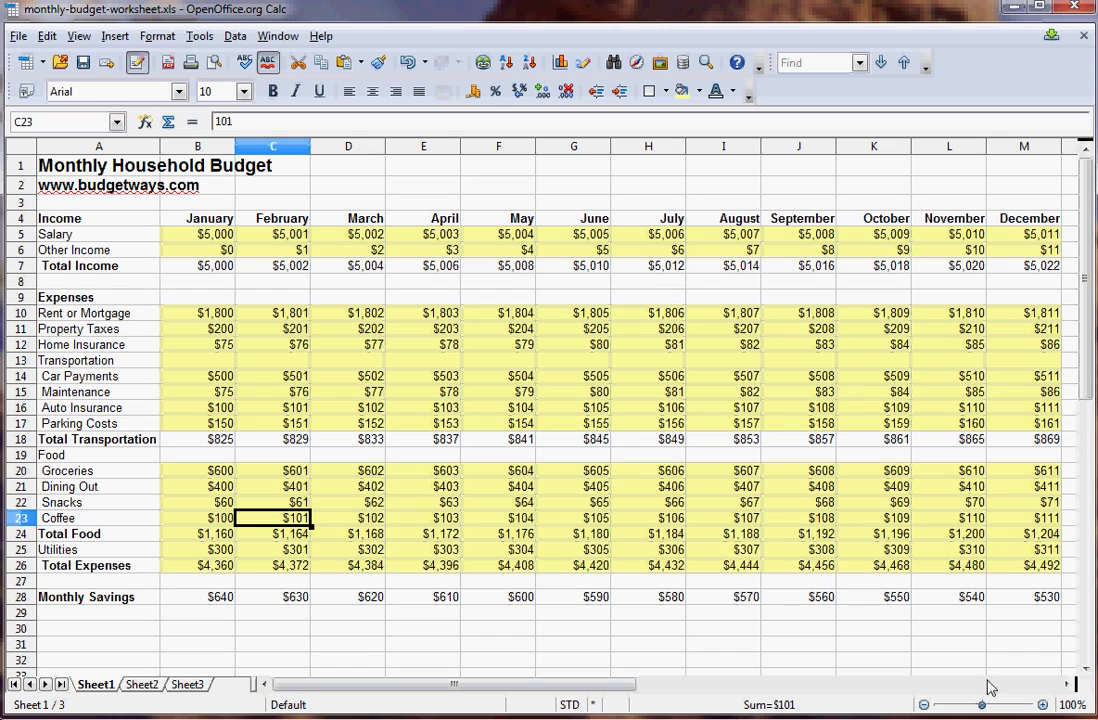
pyautogui.click(197, 238)
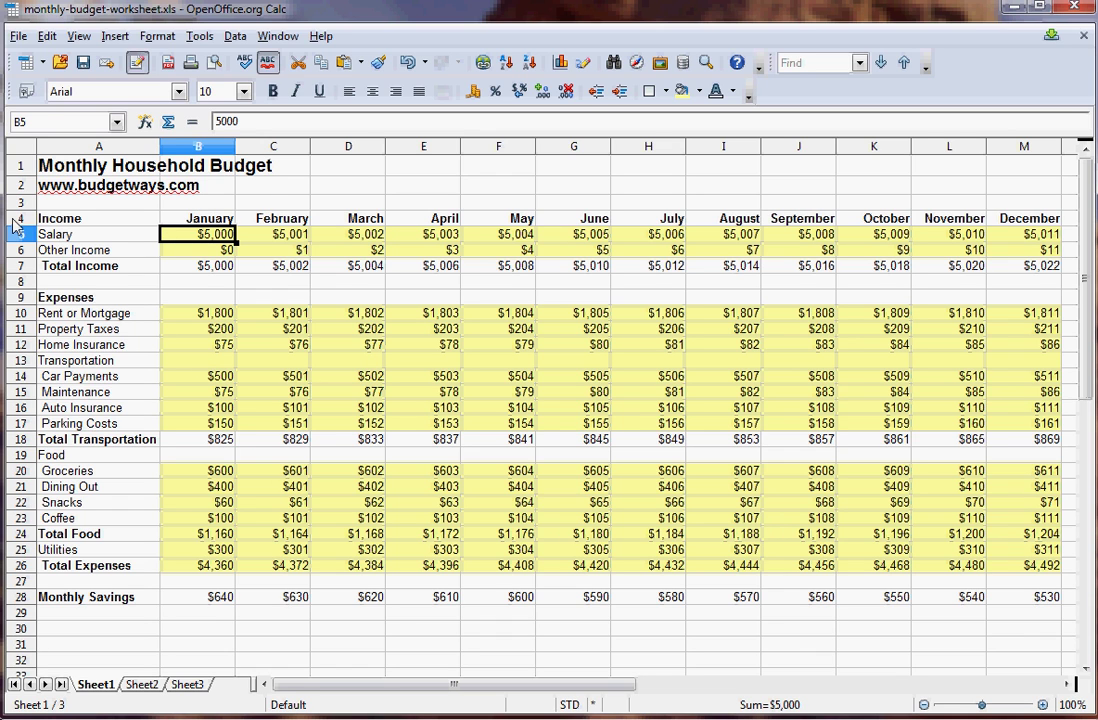
# Copy budget rows 4–28 and paste the copy starting at cell A32.
pyautogui.moveTo(14, 220); pyautogui.dragTo(52, 603)
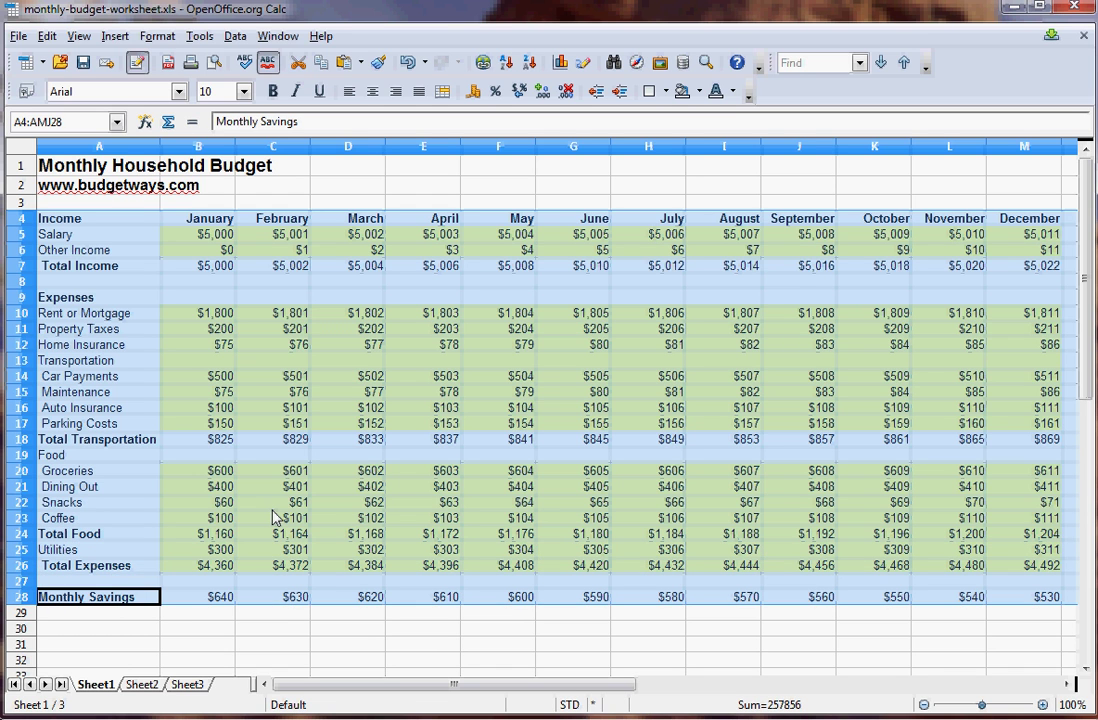
pyautogui.scroll(-3, 272, 517)
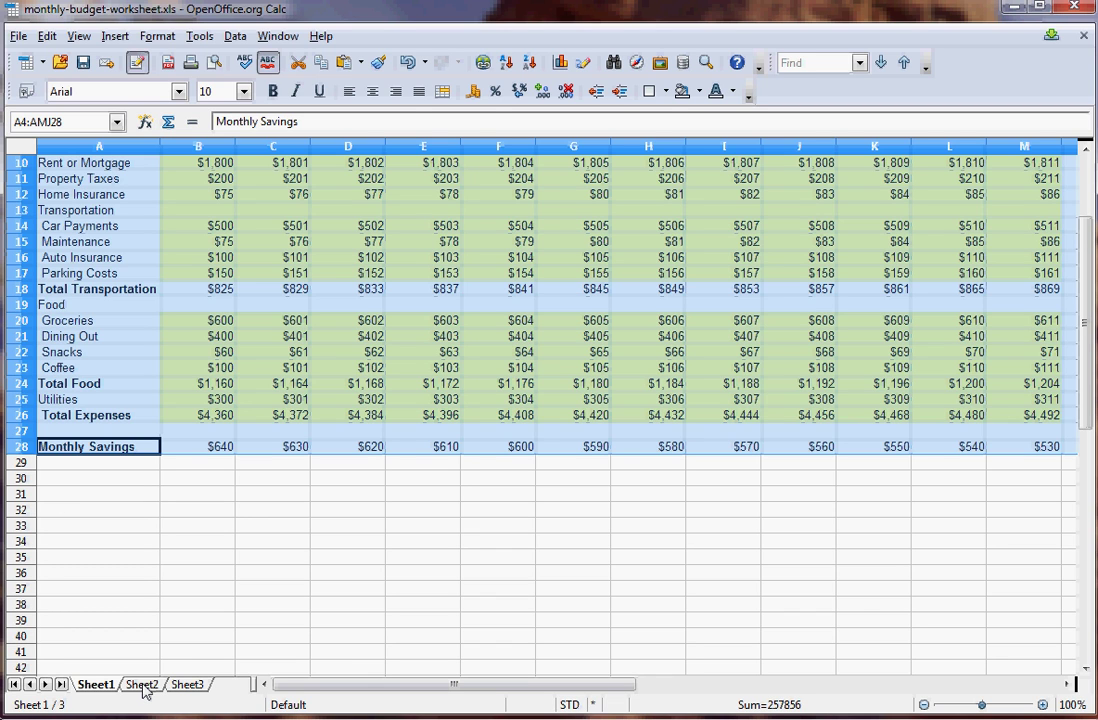
pyautogui.click(62, 512)
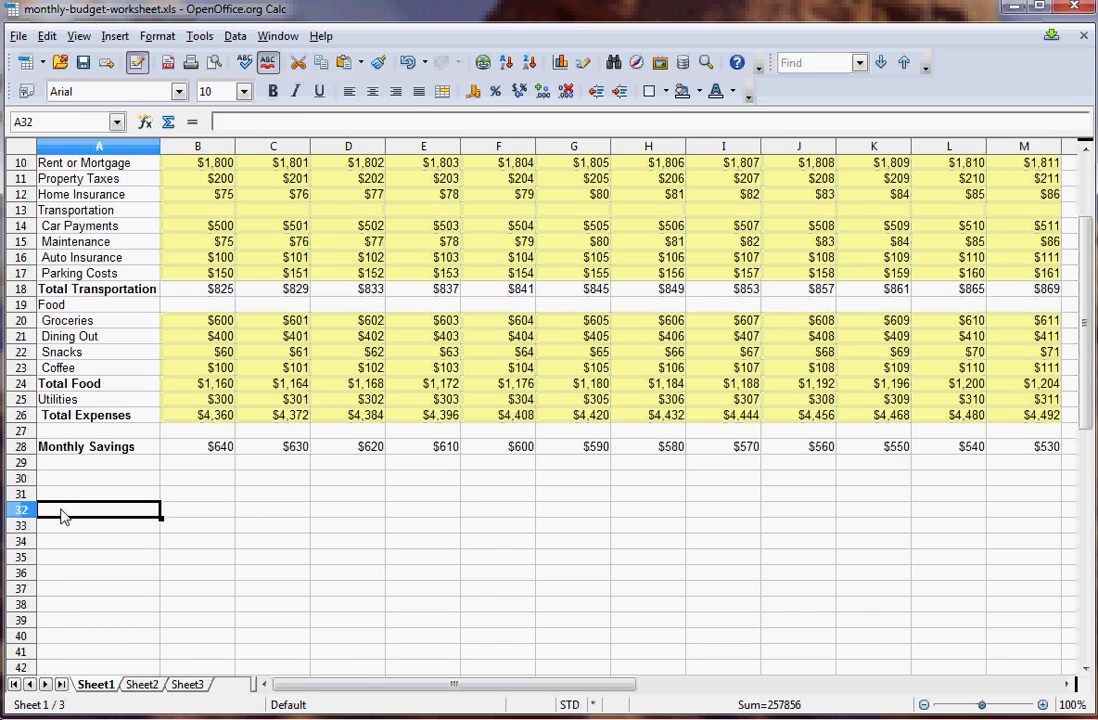
pyautogui.hotkey('ctrl', 'v')
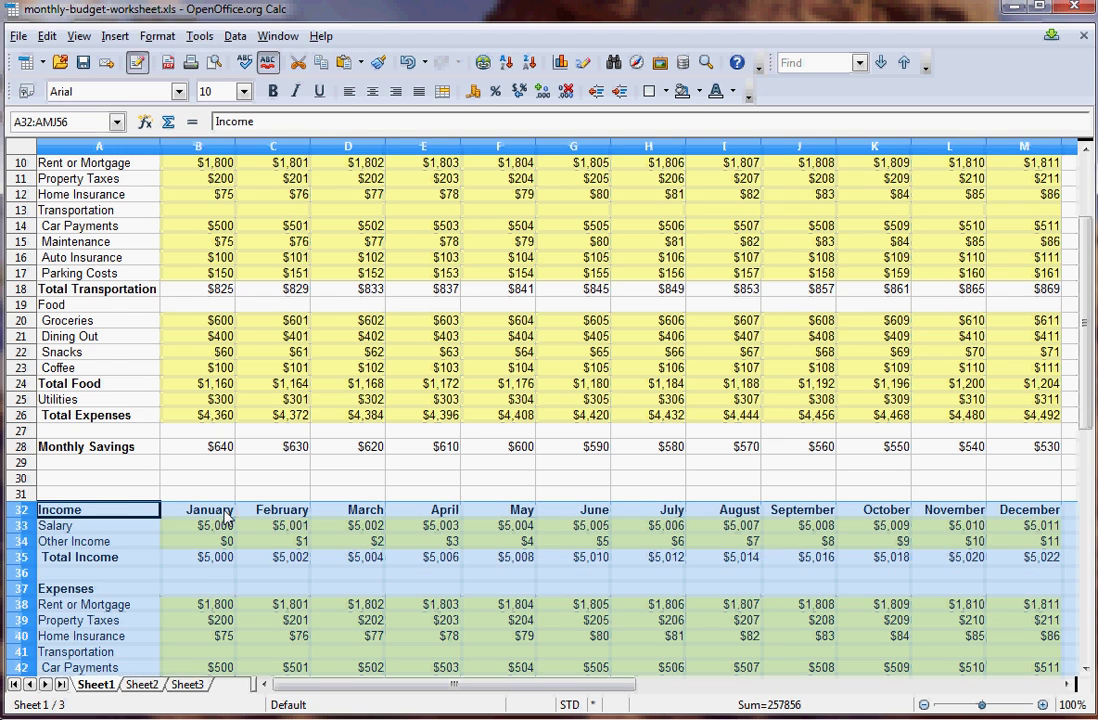
pyautogui.click(140, 478)
pyautogui.scroll(-1, 147, 502)
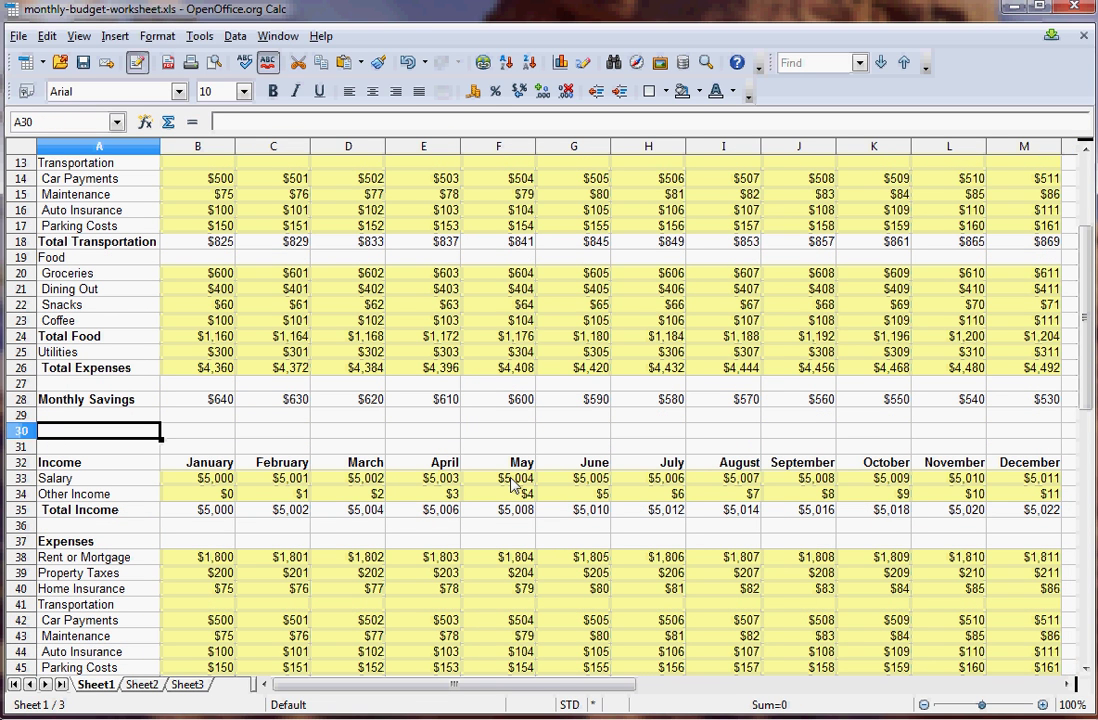
# Add a bold 'Monthly Percent Changes' heading in cell A30.
pyautogui.write('Monthly Pe')
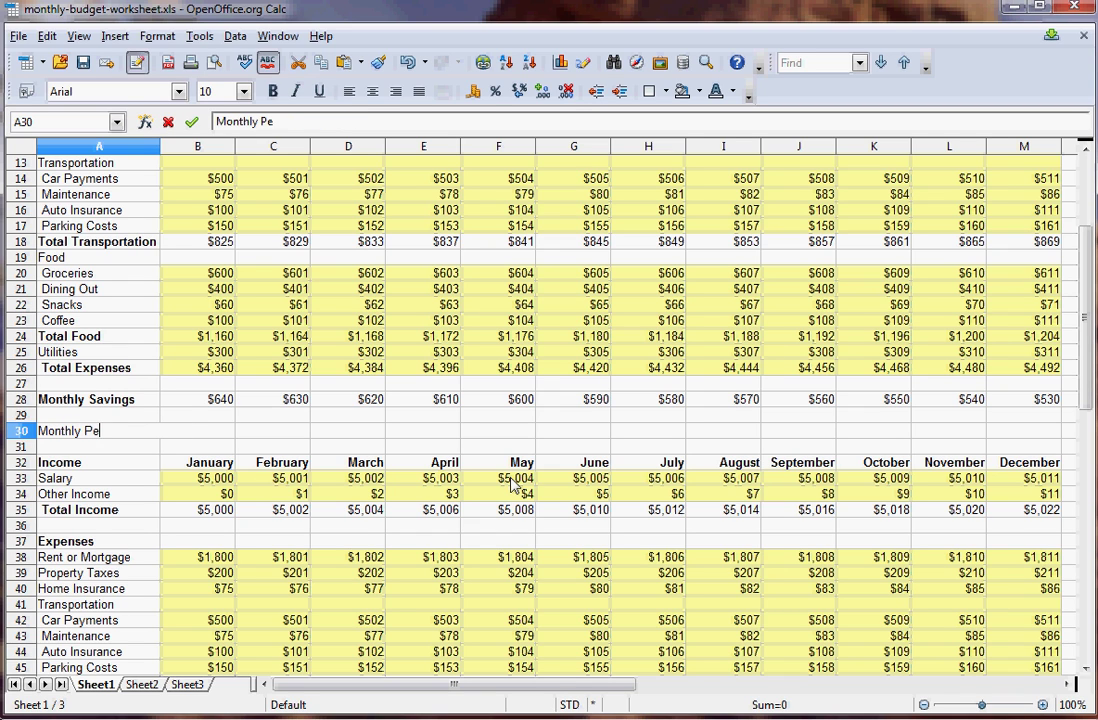
pyautogui.write('rcent Changes')
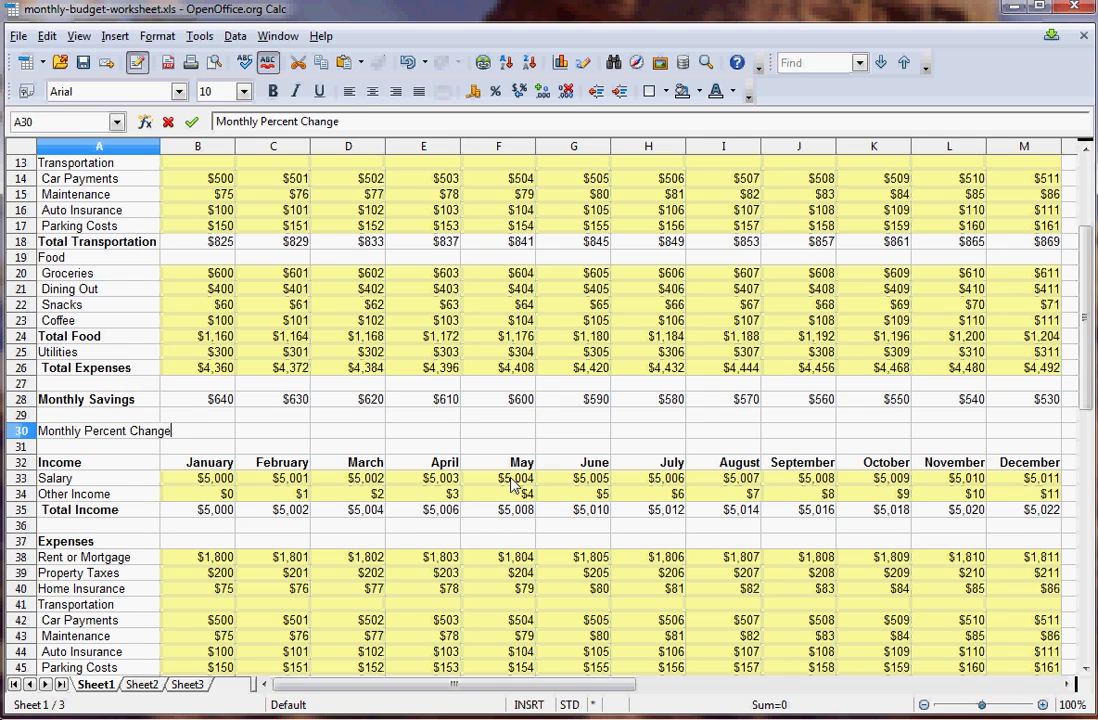
pyautogui.press('Return')
pyautogui.press('Up')
pyautogui.hotkey('ctrl', 'b')
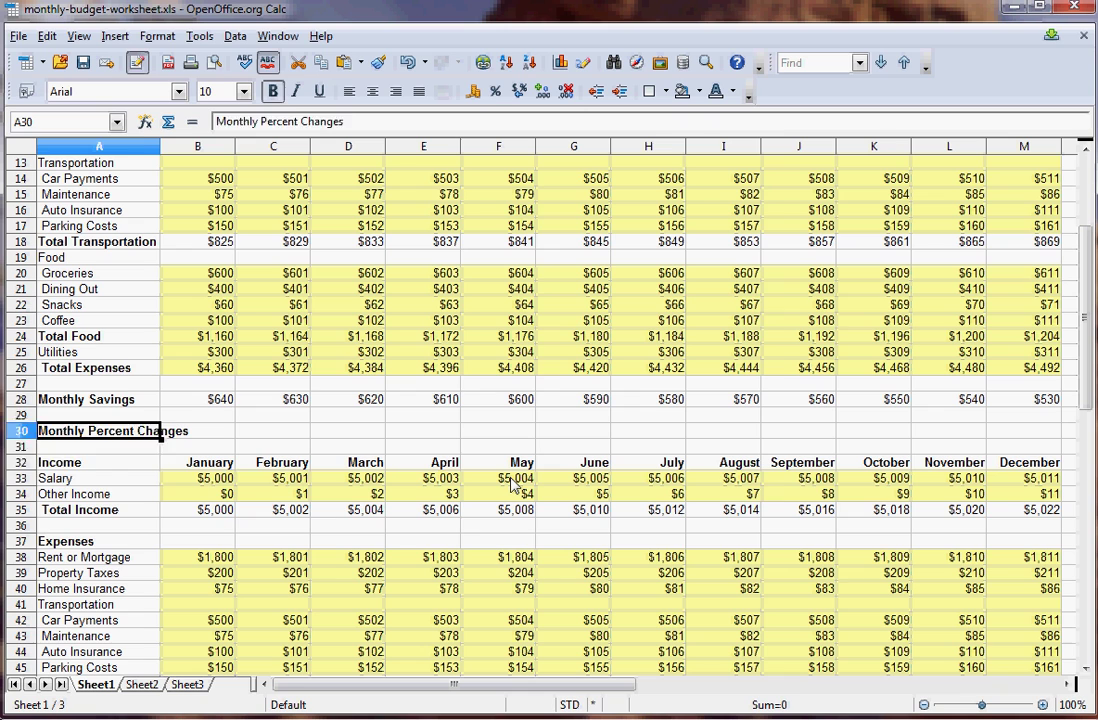
# Delete all contents and formatting from the copied block B33:M56.
pyautogui.press('Down')
pyautogui.press('Down')
pyautogui.press('Down')
pyautogui.press('Right')
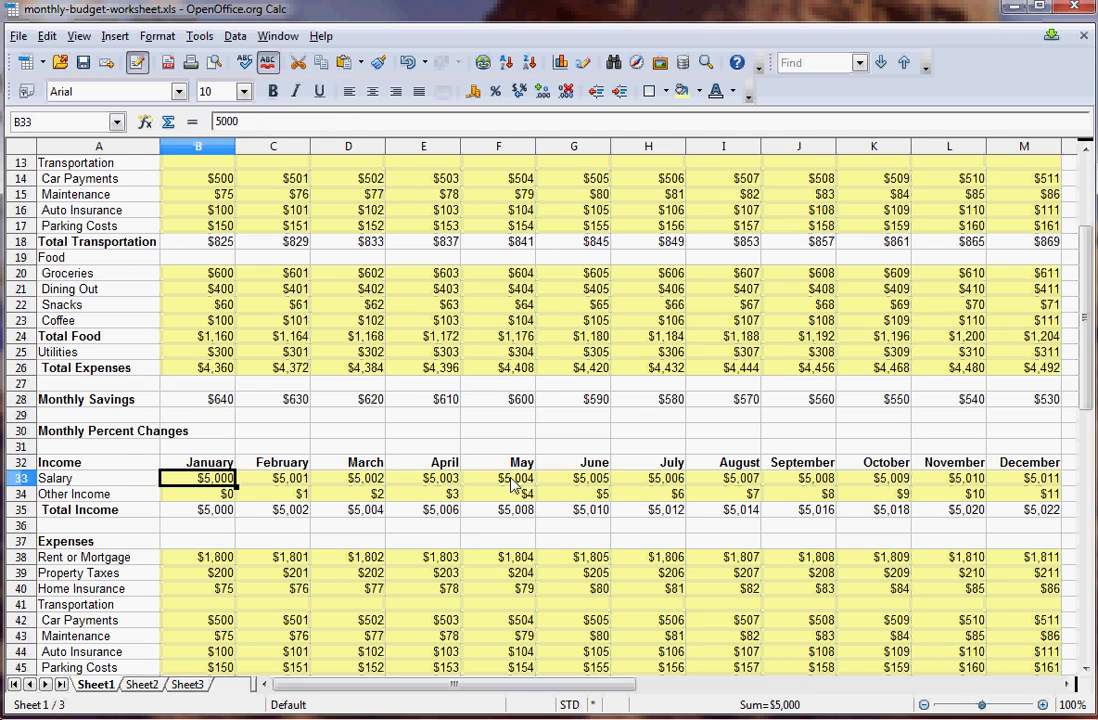
pyautogui.hotkey('shift', 'Down')
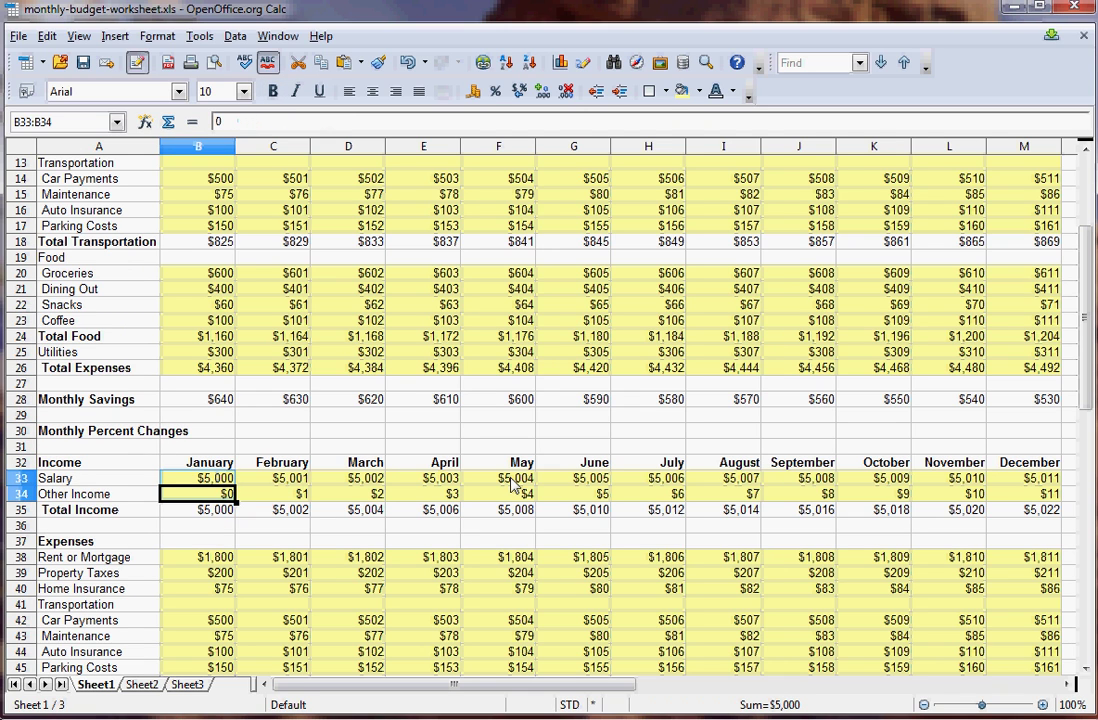
pyautogui.hotkey('shift', 'pagedown')
pyautogui.hotkey('ctrl', 'shift', 'Up')
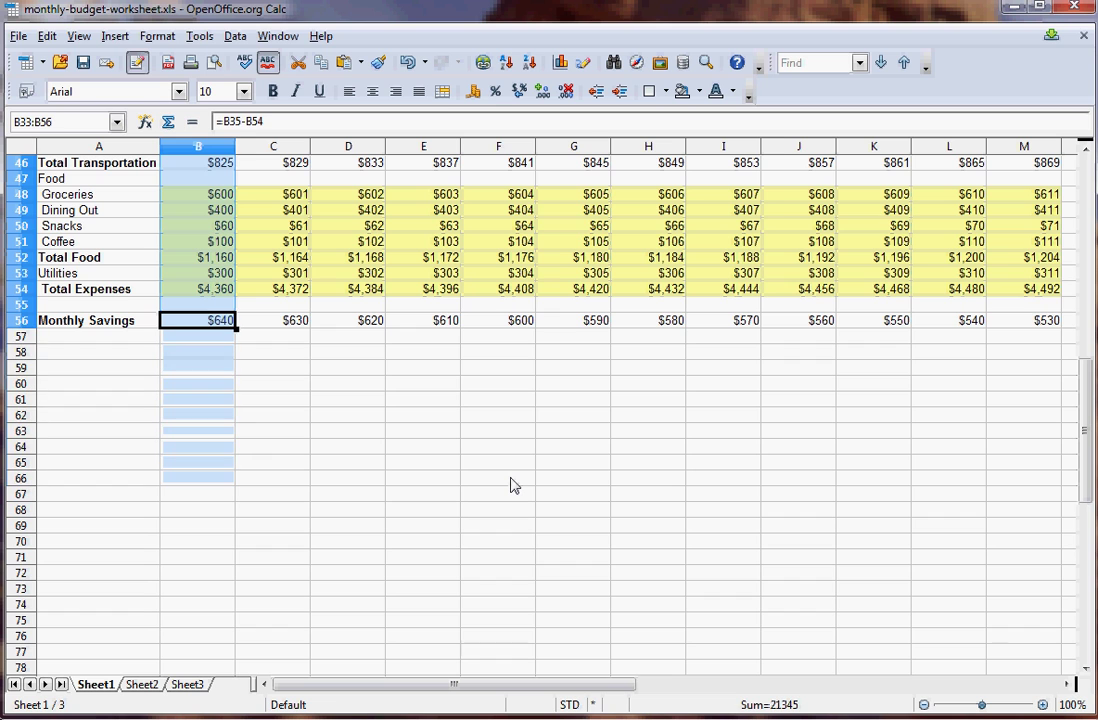
pyautogui.hotkey('ctrl', 'shift', 'Right')
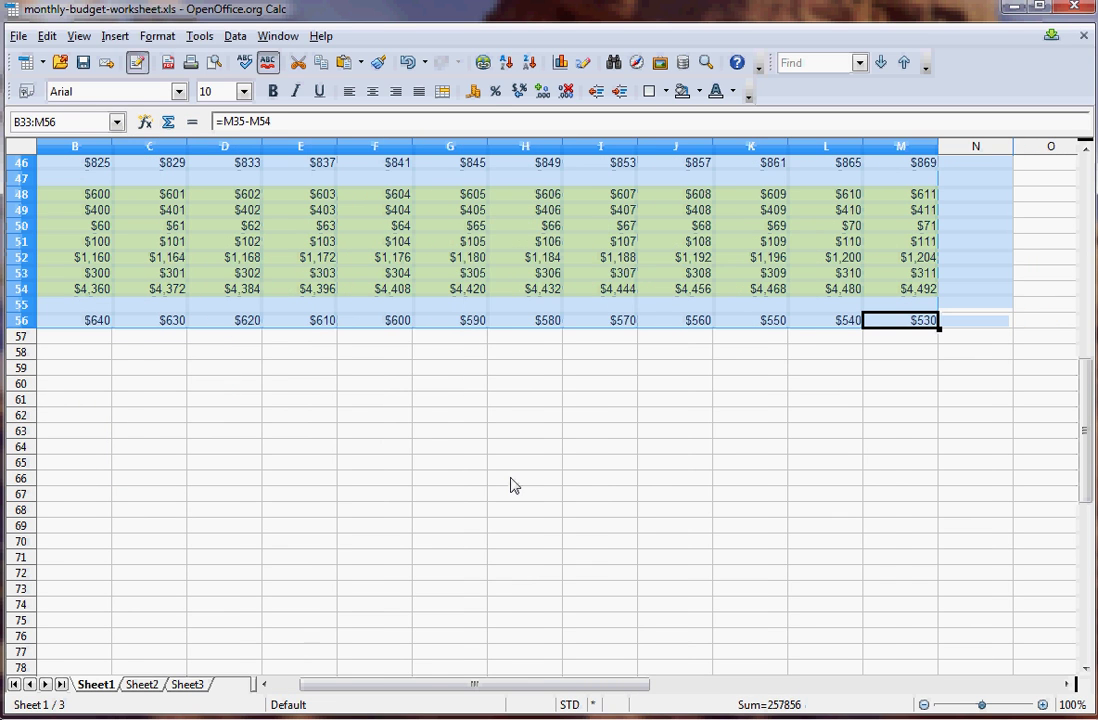
pyautogui.press('Delete')
pyautogui.press('Return')
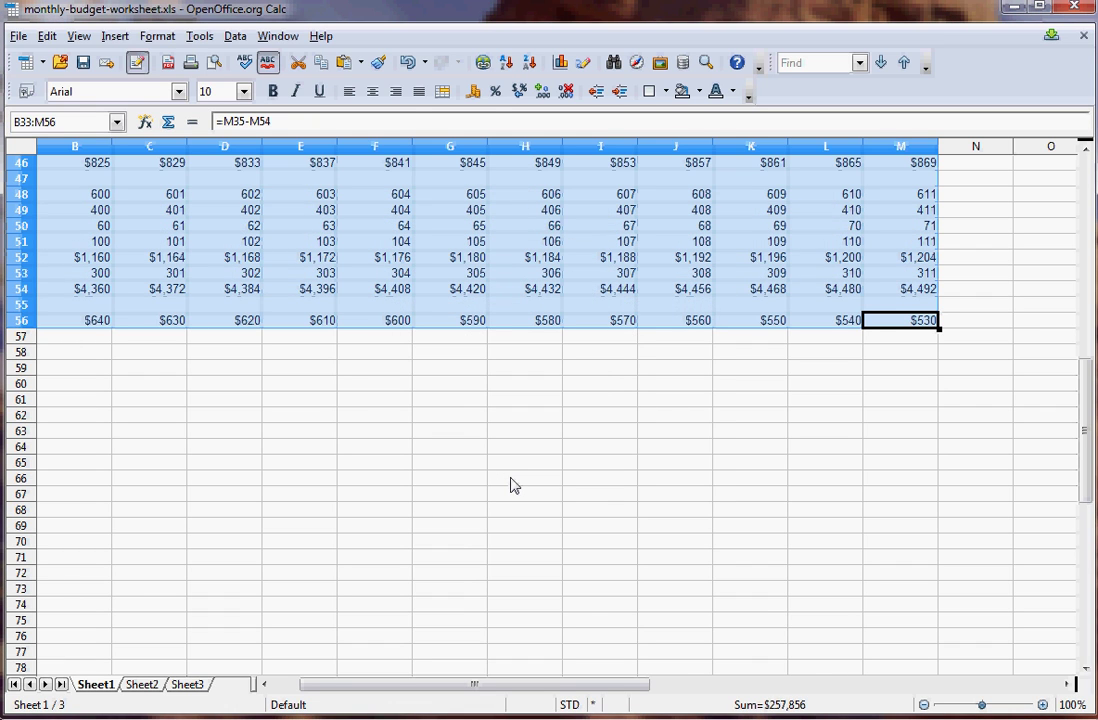
pyautogui.press('Delete')
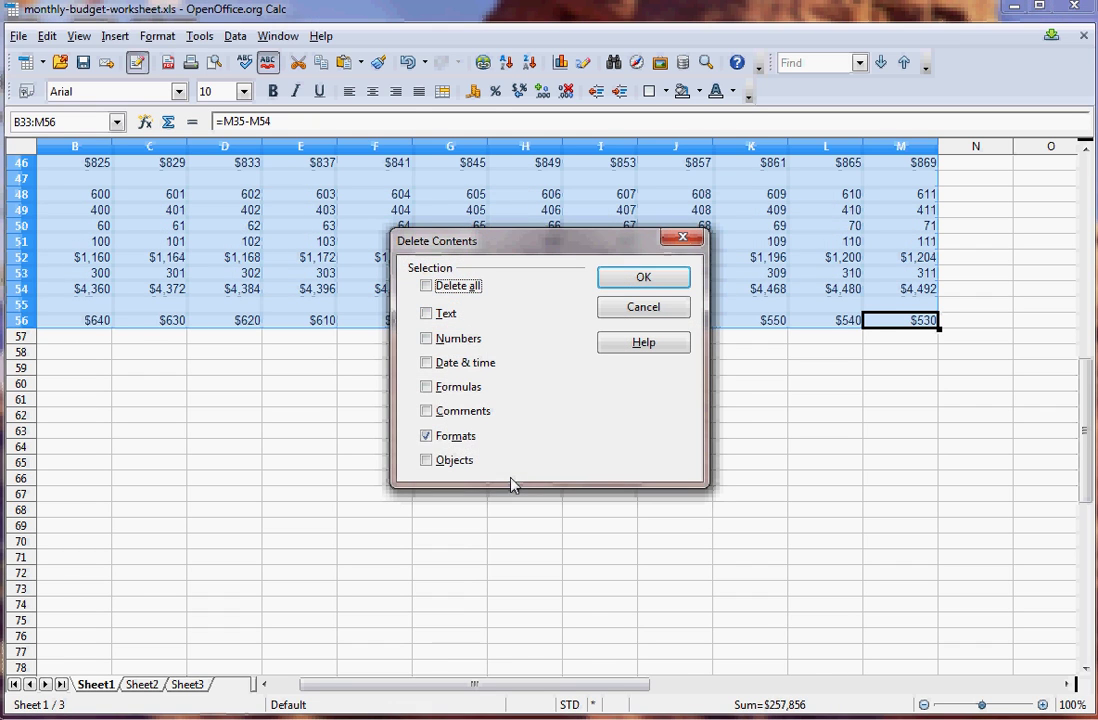
pyautogui.click(427, 286)
pyautogui.click(618, 279)
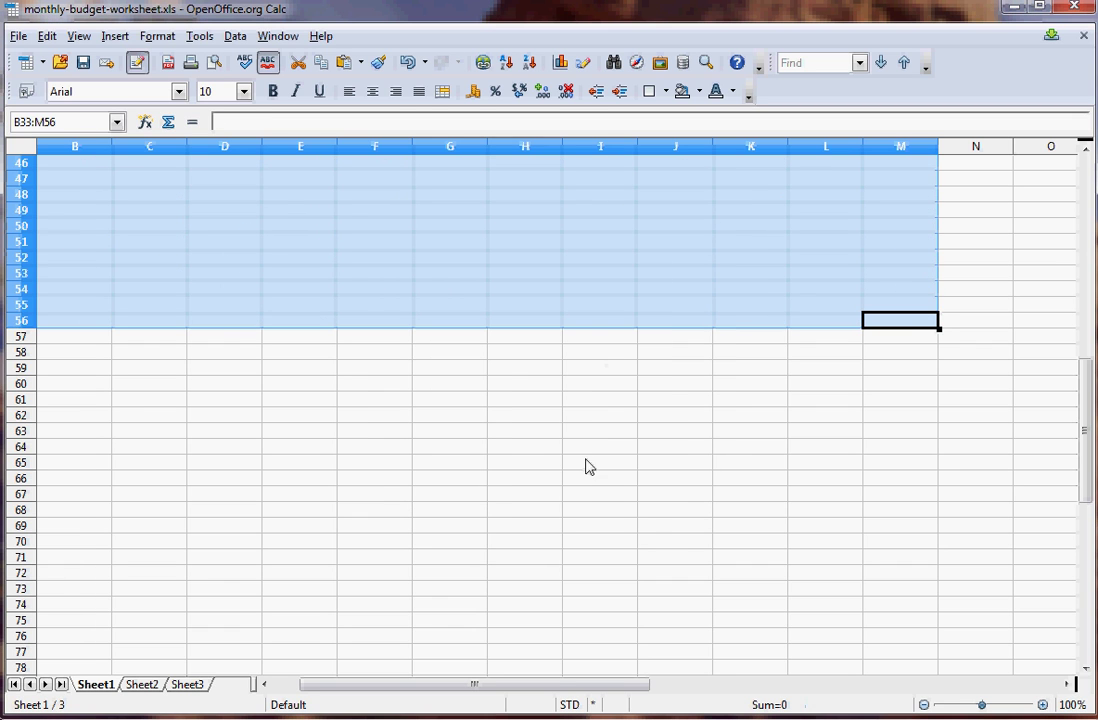
# Enter =C5/B5-1 in C33 to compute February's salary change from January.
pyautogui.press('Home')
pyautogui.press('Up')
pyautogui.press('Up')
pyautogui.press('Up')
pyautogui.press('Up')
pyautogui.press('Up')
pyautogui.press('Up')
pyautogui.press('Up')
pyautogui.press('Up')
pyautogui.press('Up')
pyautogui.press('Up')
pyautogui.press('Up')
pyautogui.press('Up')
pyautogui.press('Up')
pyautogui.press('Up')
pyautogui.press('Up')
pyautogui.press('Up')
pyautogui.press('Up')
pyautogui.press('Up')
pyautogui.press('Up')
pyautogui.press('Up')
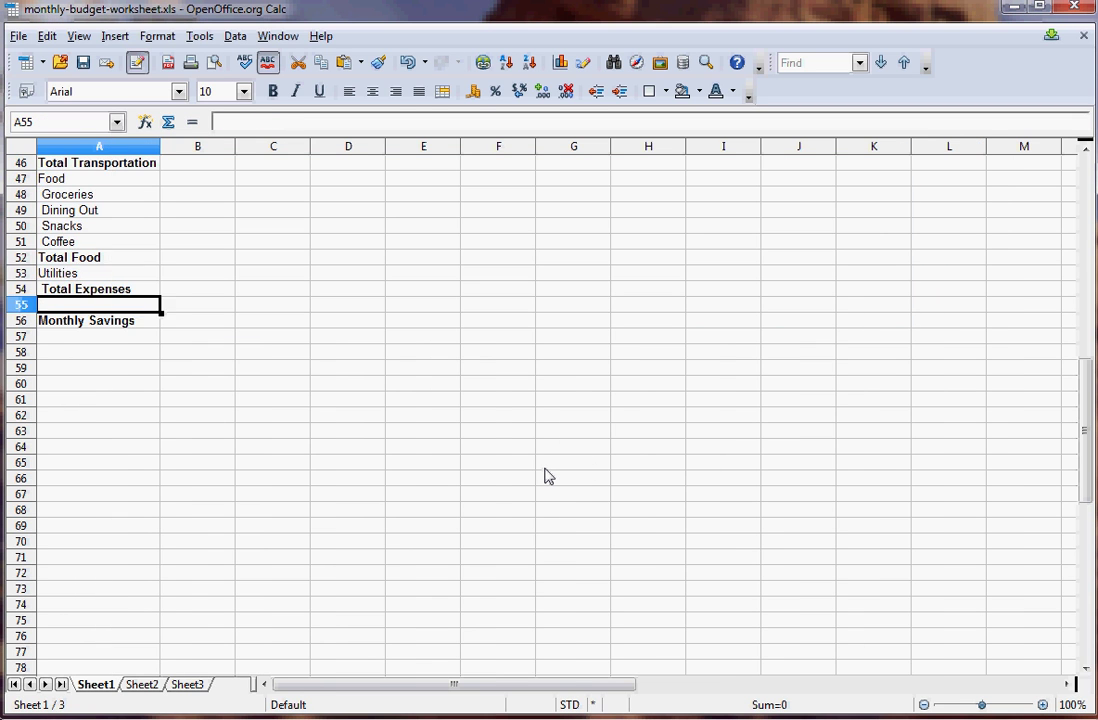
pyautogui.press('Up')
pyautogui.press('Up')
pyautogui.press('Up')
pyautogui.press('Up')
pyautogui.press('Up')
pyautogui.press('Up')
pyautogui.press('Down')
pyautogui.press('Down')
pyautogui.press('Down')
pyautogui.press('Down')
pyautogui.press('Down')
pyautogui.press('Down')
pyautogui.press('Down')
pyautogui.press('Down')
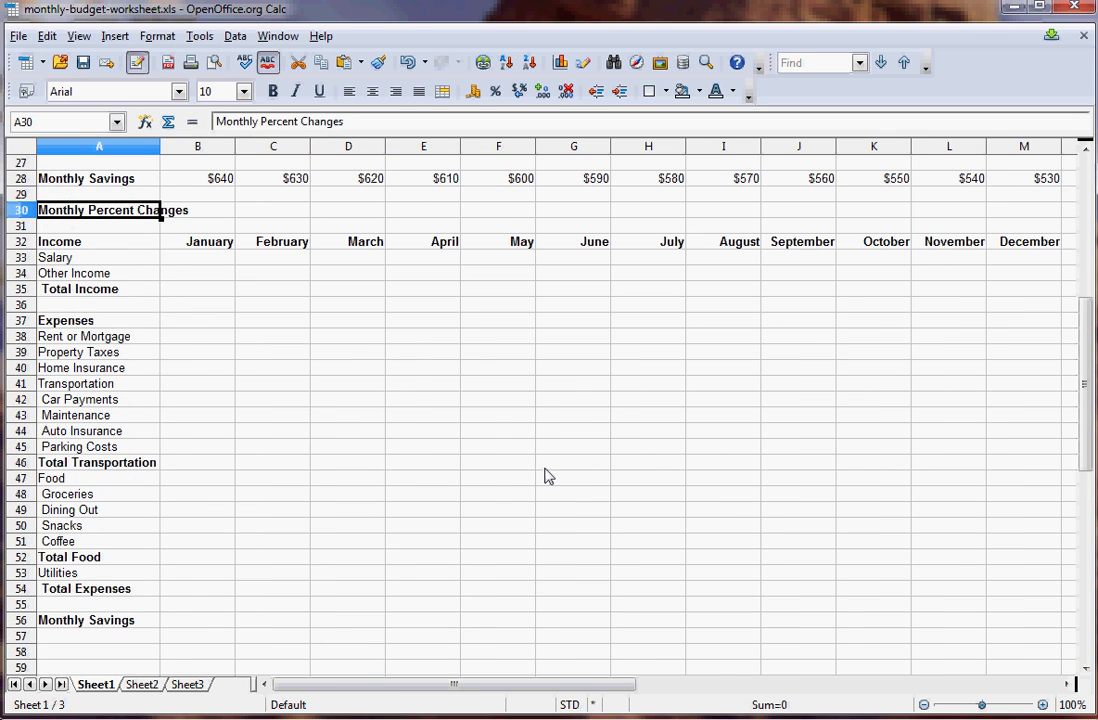
pyautogui.press('Down')
pyautogui.press('Down')
pyautogui.press('Right')
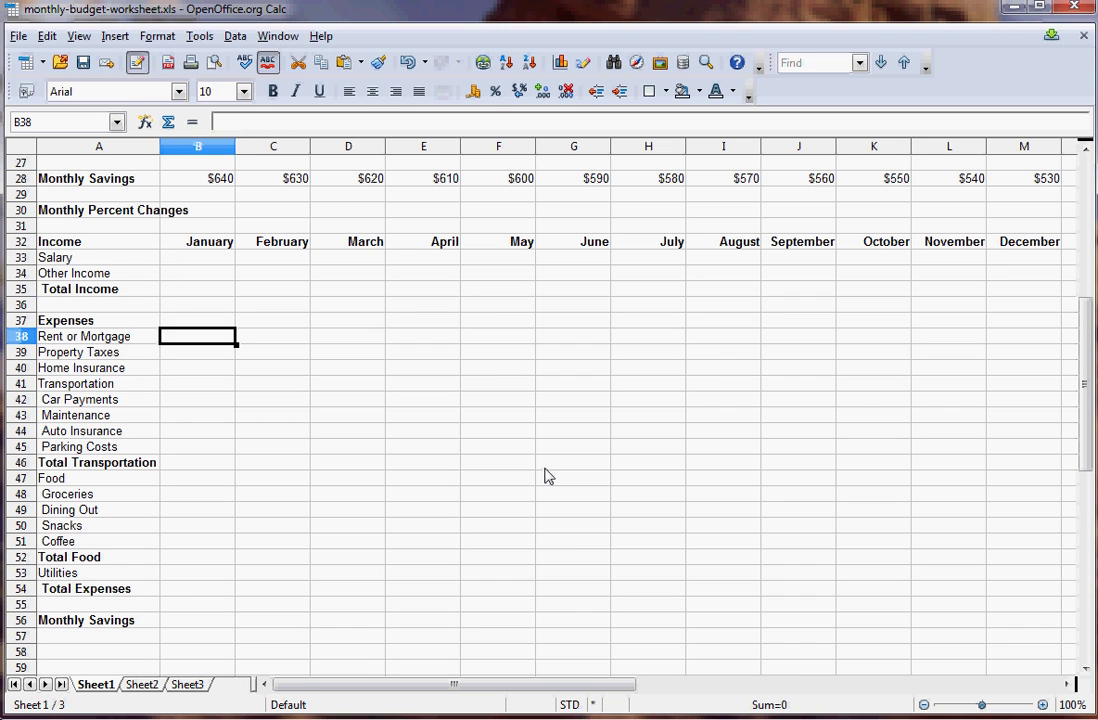
pyautogui.press('Right')
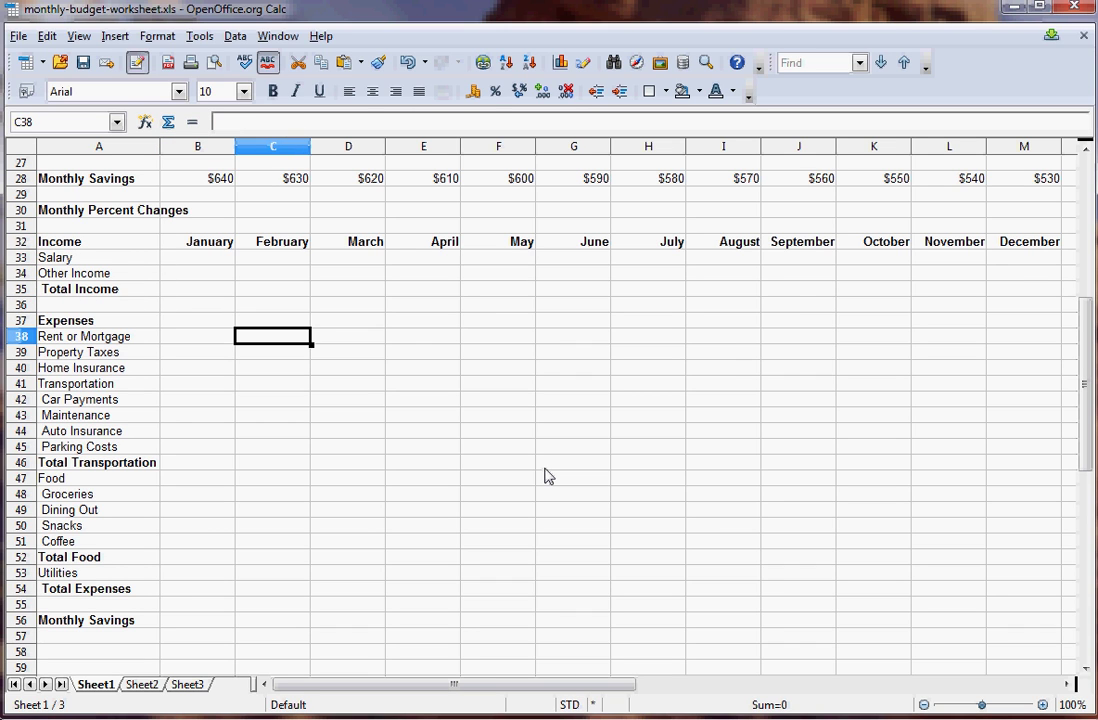
pyautogui.press('Up')
pyautogui.press('Up')
pyautogui.press('Up')
pyautogui.press('Up')
pyautogui.press('Up')
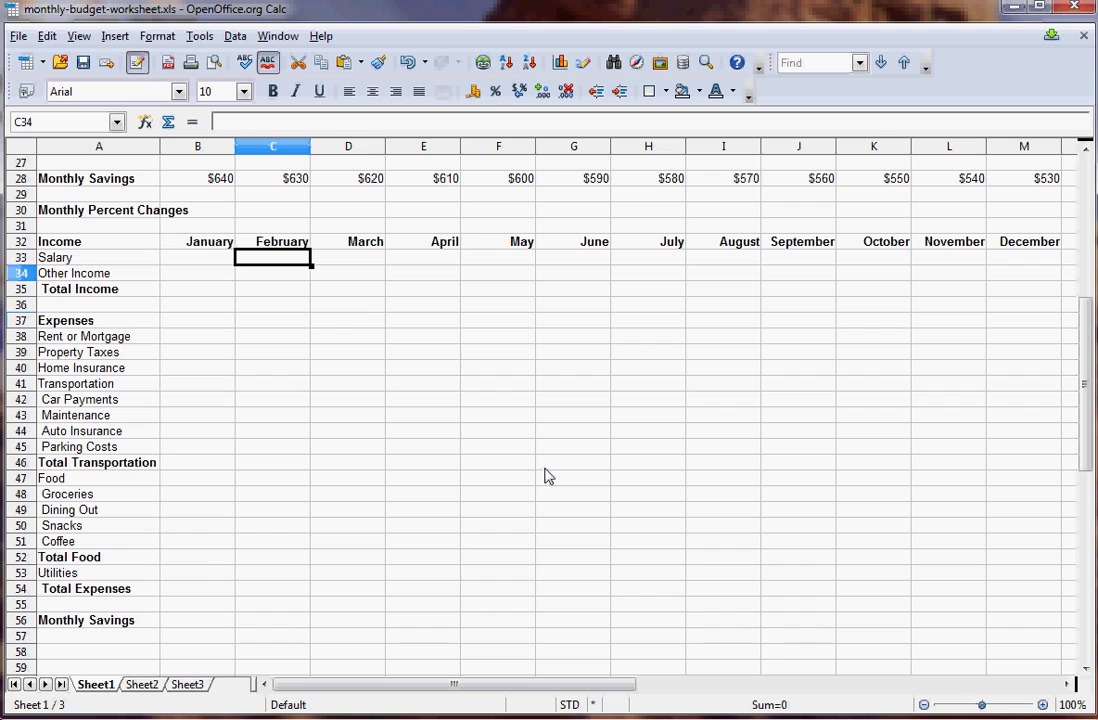
pyautogui.press('Left')
pyautogui.press('Left')
pyautogui.press('Right')
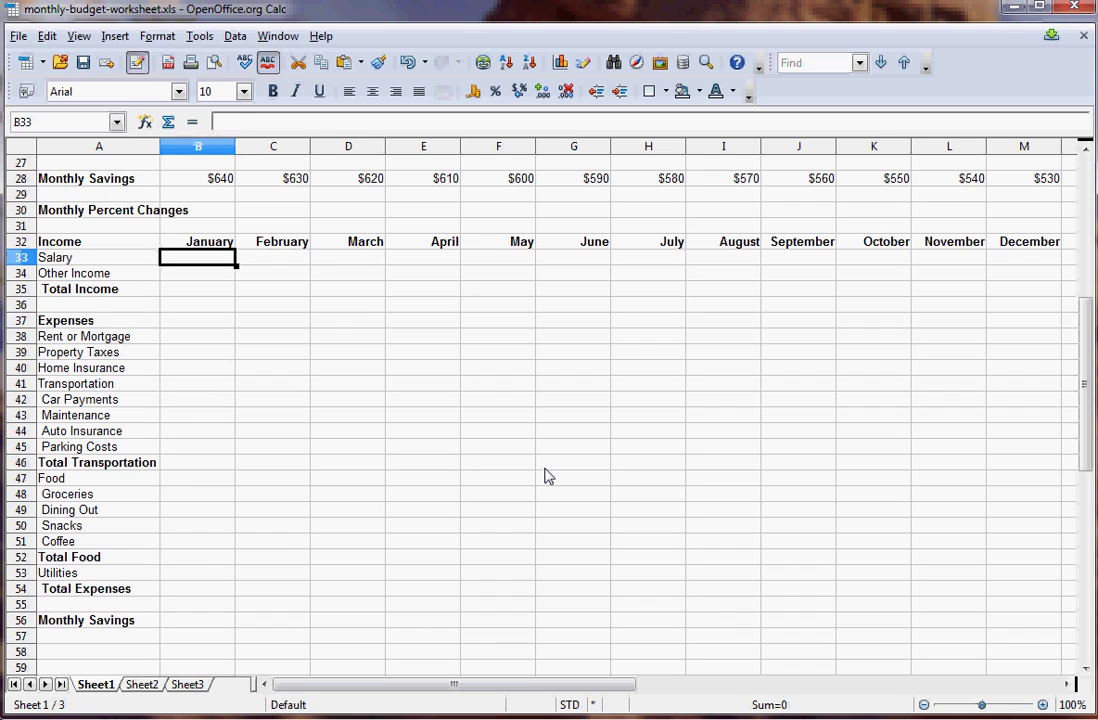
pyautogui.press('Right')
pyautogui.write('=')
pyautogui.press('Up')
pyautogui.press('Up')
pyautogui.press('Up')
pyautogui.press('Up')
pyautogui.press('Up')
pyautogui.press('Up')
pyautogui.press('Up')
pyautogui.press('Up')
pyautogui.press('Up')
pyautogui.press('Up')
pyautogui.press('Up')
pyautogui.press('Up')
pyautogui.press('Up')
pyautogui.press('Up')
pyautogui.press('Up')
pyautogui.press('Up')
pyautogui.press('Up')
pyautogui.press('Up')
pyautogui.press('Up')
pyautogui.press('Up')
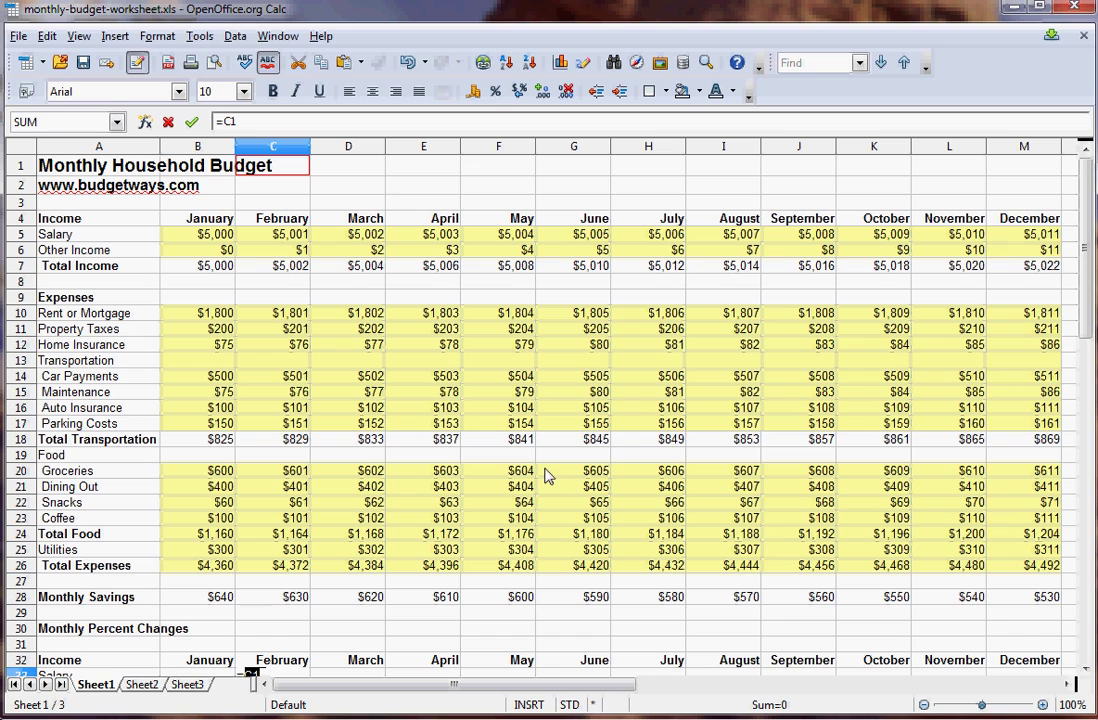
pyautogui.click(290, 236)
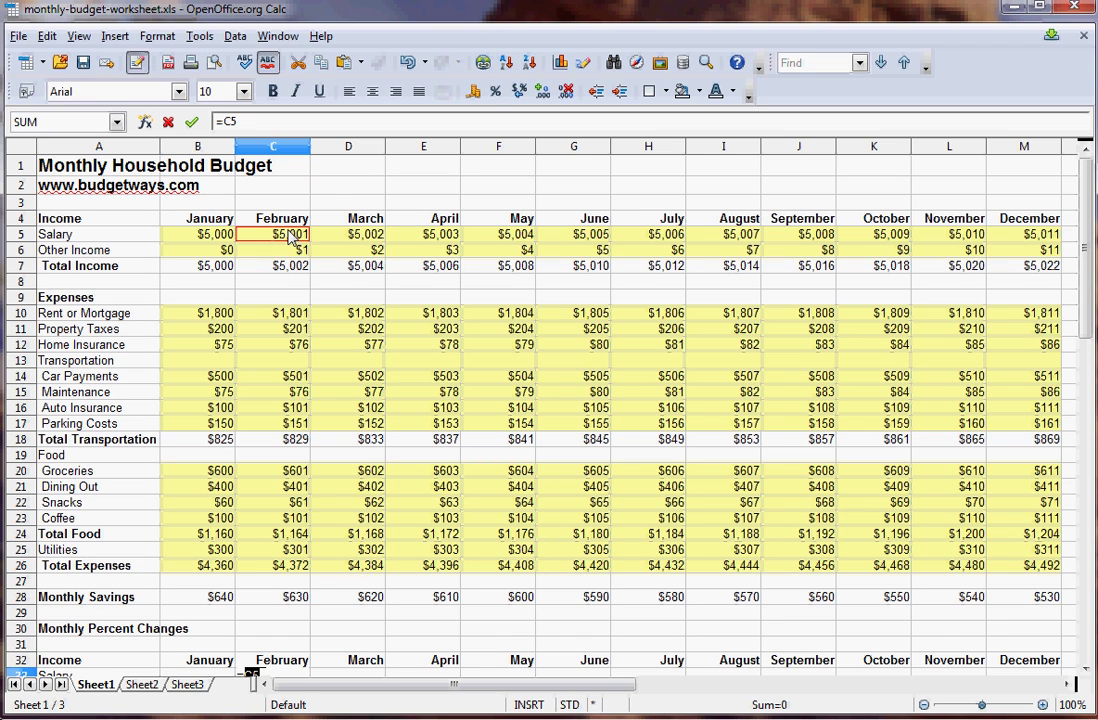
pyautogui.write('/')
pyautogui.click(232, 236)
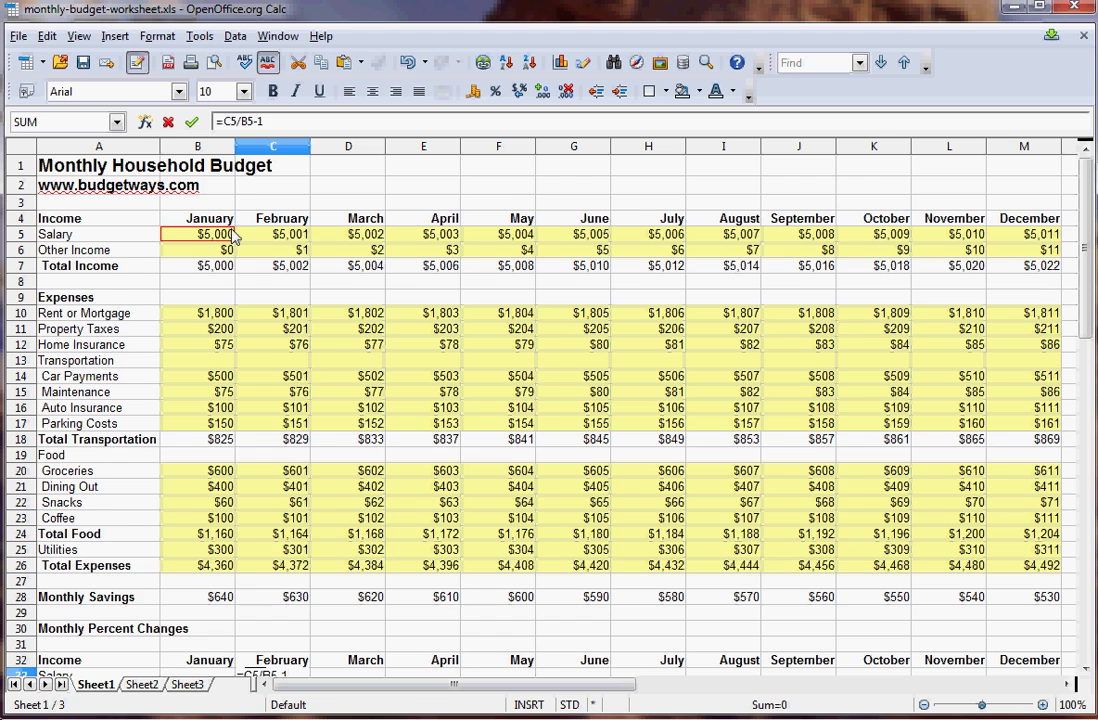
pyautogui.write('-1')
pyautogui.press('Return')
# Format C33 as a percentage so it shows 0.02%.
pyautogui.press('Up')
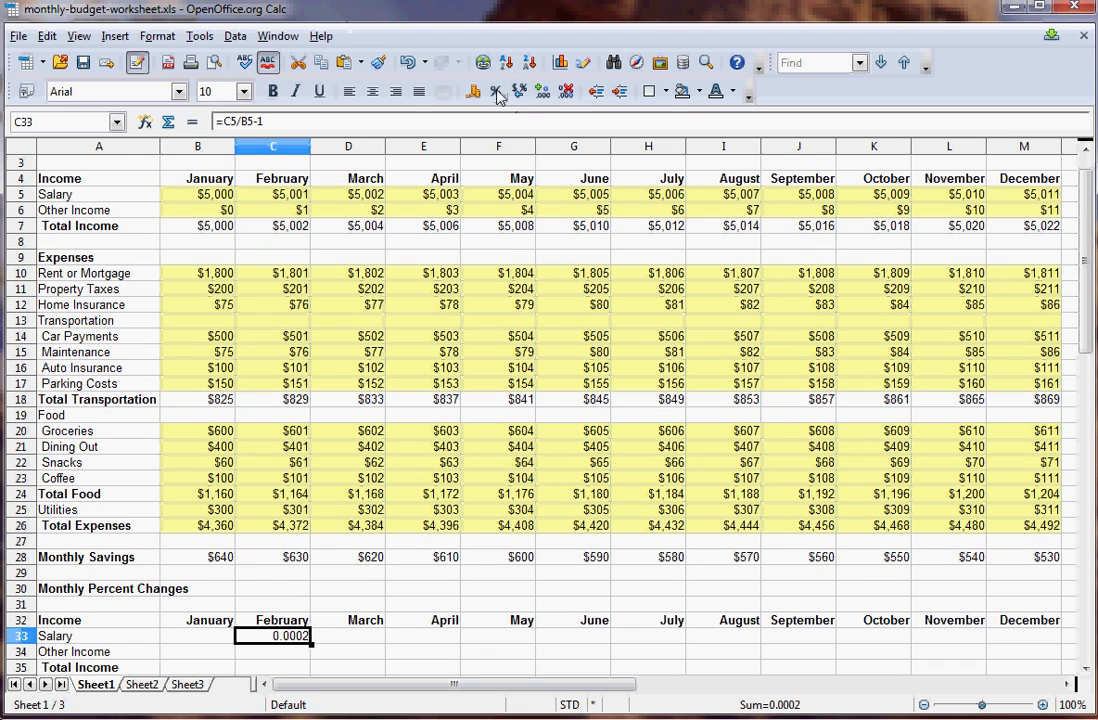
pyautogui.click(497, 92)
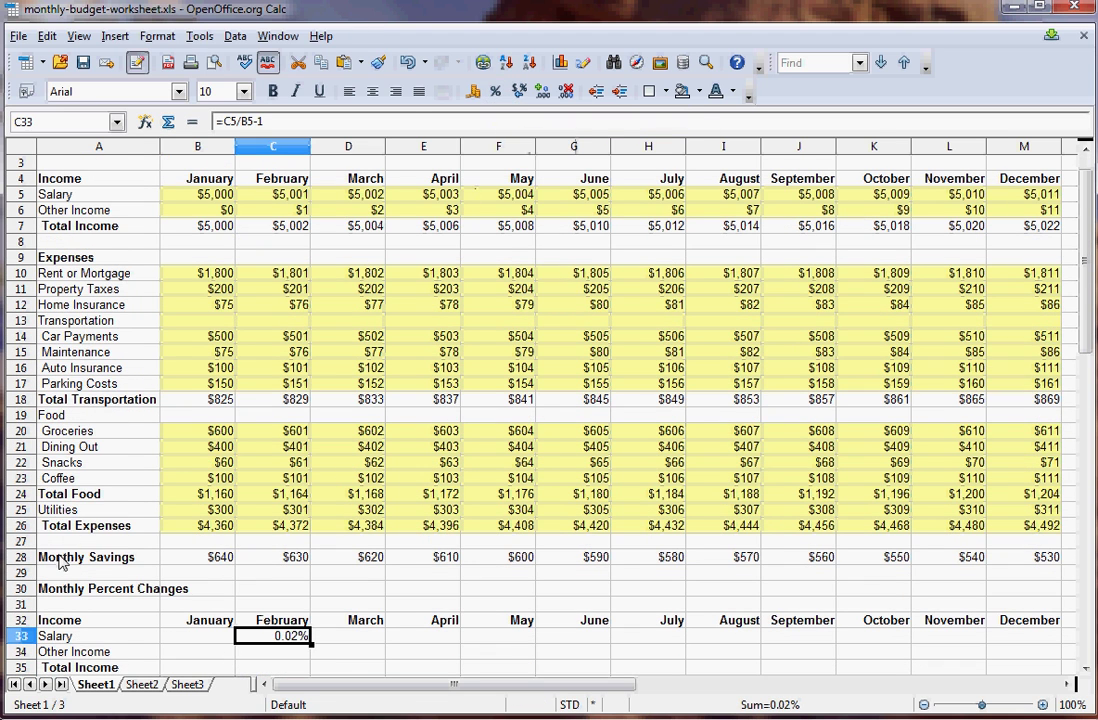
pyautogui.scroll(-1, 55, 490)
pyautogui.scroll(1, 262, 505)
pyautogui.scroll(-1, 262, 510)
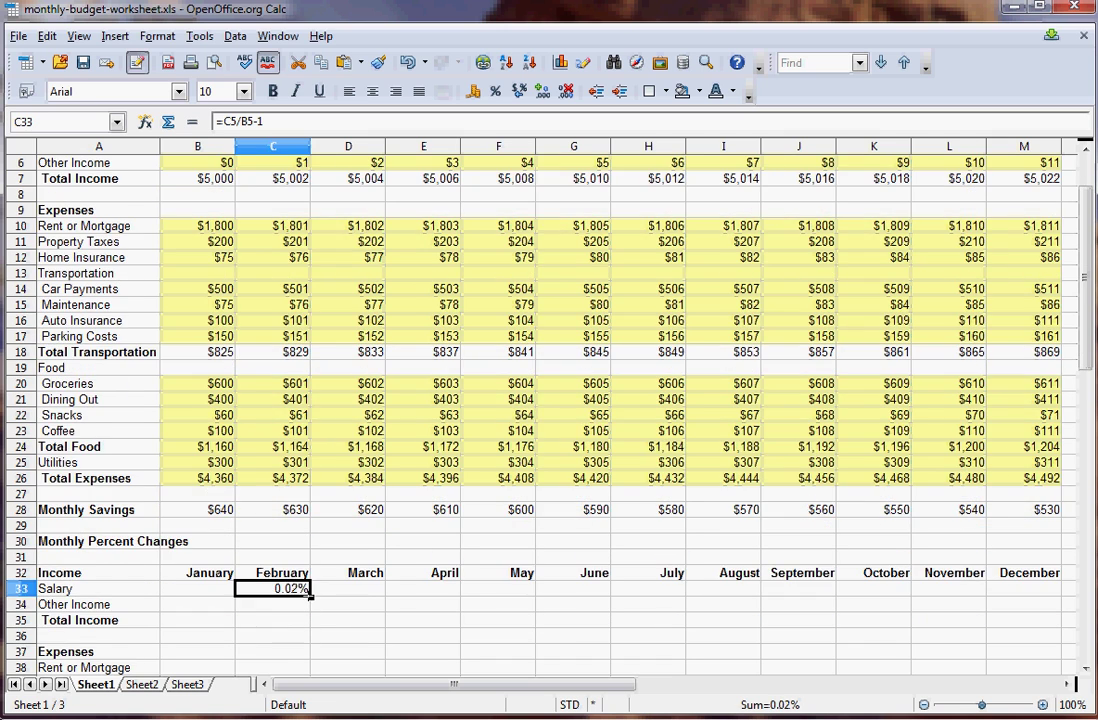
pyautogui.scroll(-2, 296, 601)
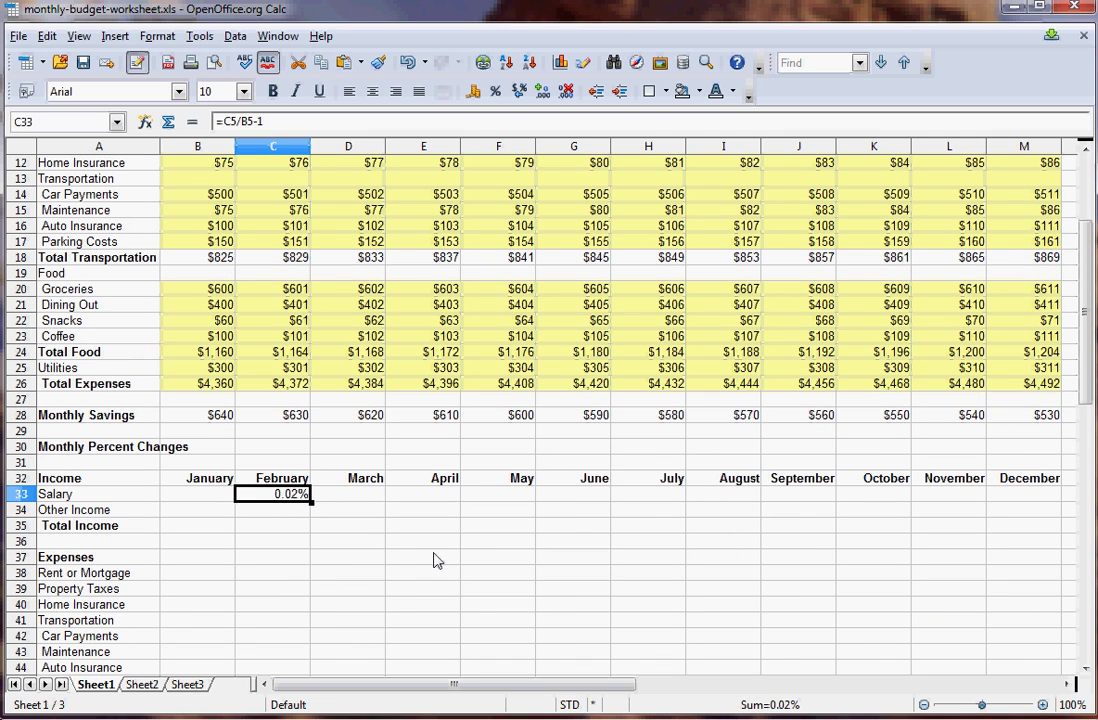
# Paste the percent-change formula across C33:M56 for all months and categories.
pyautogui.hotkey('shift', 'Down')
pyautogui.hotkey('shift', 'Down')
pyautogui.hotkey('shift', 'Down')
pyautogui.hotkey('shift', 'Down')
pyautogui.hotkey('shift', 'Down')
pyautogui.hotkey('shift', 'Down')
pyautogui.hotkey('shift', 'Down')
pyautogui.hotkey('shift', 'Down')
pyautogui.hotkey('shift', 'Down')
pyautogui.hotkey('shift', 'Down')
pyautogui.hotkey('shift', 'Down')
pyautogui.hotkey('shift', 'Down')
pyautogui.hotkey('shift', 'Down')
pyautogui.hotkey('shift', 'Down')
pyautogui.hotkey('shift', 'Down')
pyautogui.hotkey('shift', 'Down')
pyautogui.hotkey('shift', 'Down')
pyautogui.hotkey('shift', 'Down')
pyautogui.hotkey('shift', 'Down')
pyautogui.hotkey('shift', 'Down')
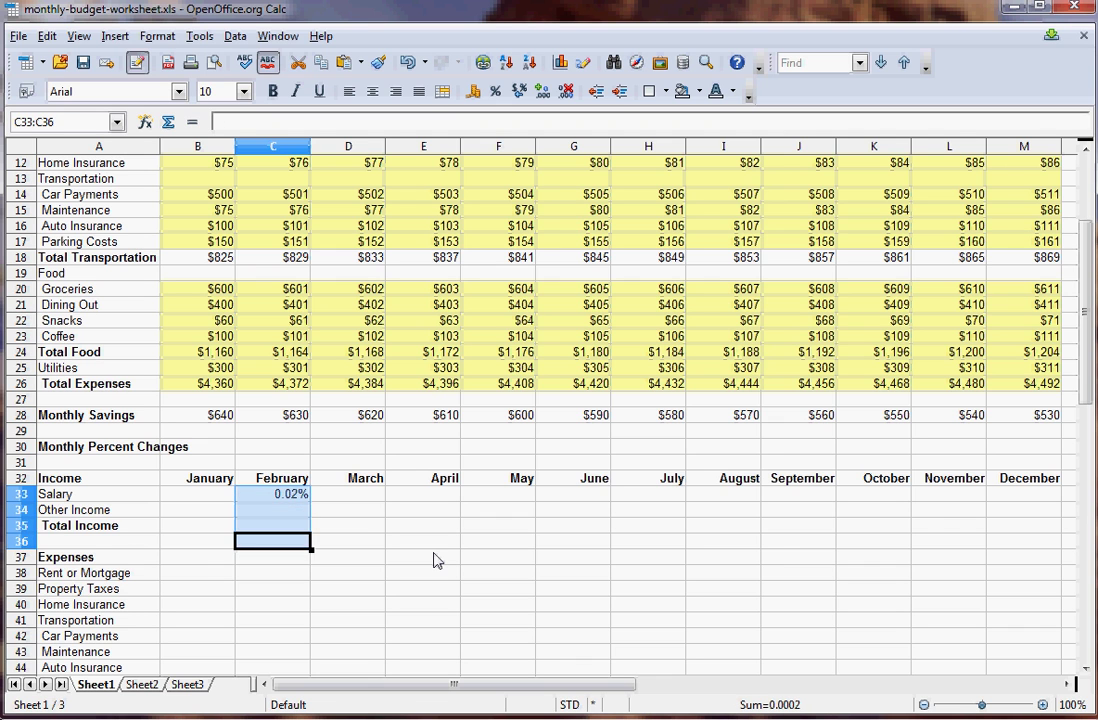
pyautogui.hotkey('shift', 'Up')
pyautogui.hotkey('shift', 'Up')
pyautogui.hotkey('shift', 'Up')
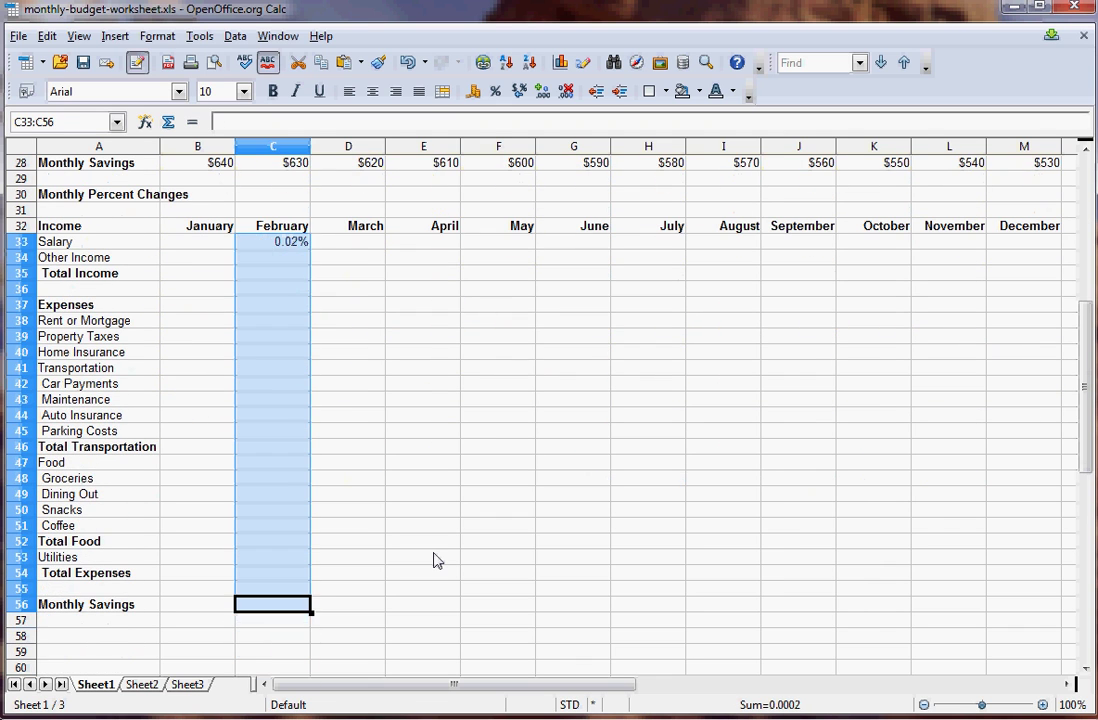
pyautogui.hotkey('shift', 'Right')
pyautogui.hotkey('shift', 'Right')
pyautogui.hotkey('shift', 'Right')
pyautogui.hotkey('shift', 'Right')
pyautogui.hotkey('shift', 'Right')
pyautogui.hotkey('shift', 'Right')
pyautogui.hotkey('shift', 'Right')
pyautogui.hotkey('shift', 'Right')
pyautogui.hotkey('shift', 'Right')
pyautogui.hotkey('shift', 'Right')
pyautogui.hotkey('shift', 'Right')
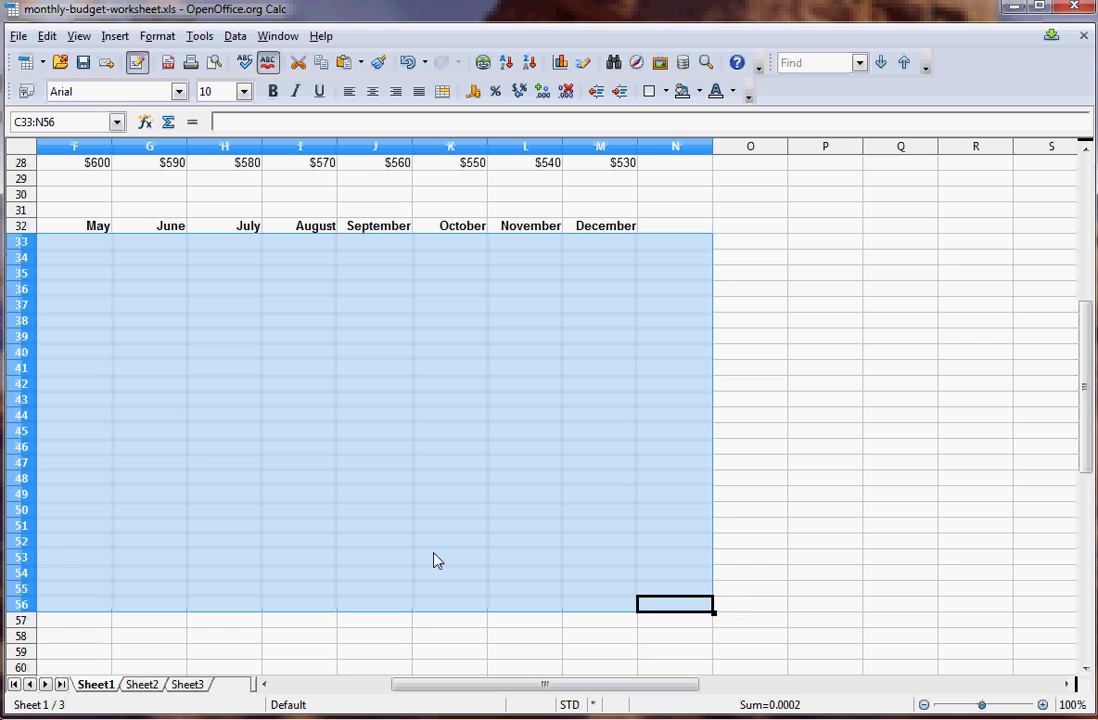
pyautogui.hotkey('shift', 'Left')
pyautogui.hotkey('ctrl', 'v')
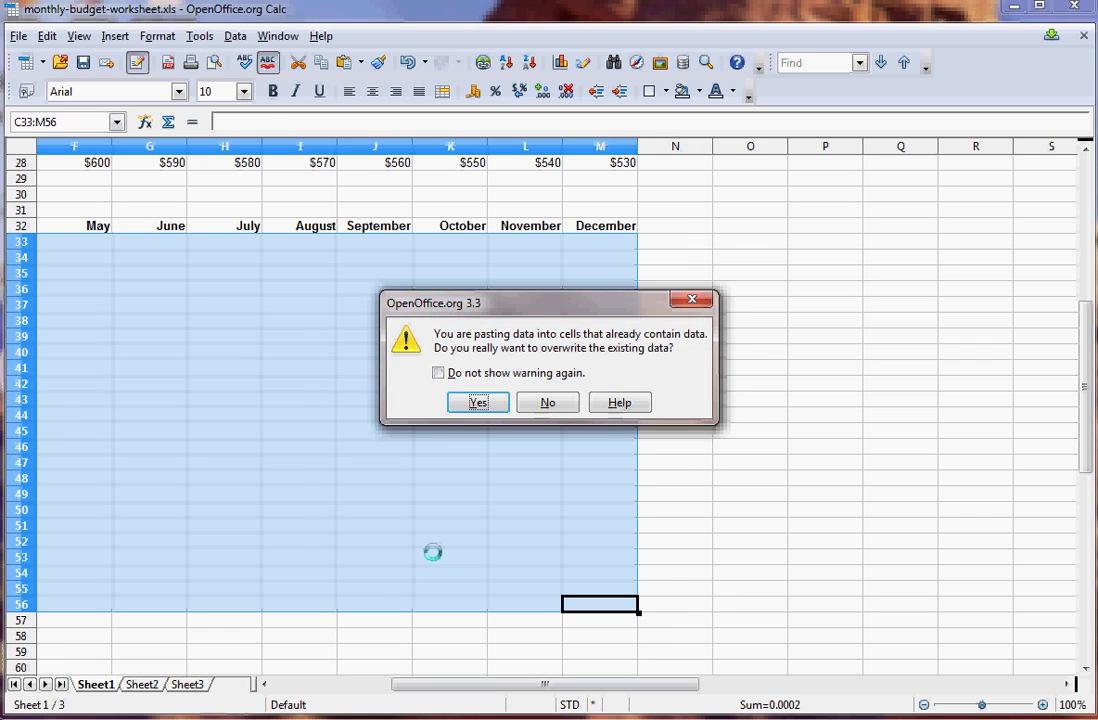
pyautogui.press('Return')
pyautogui.press('Left')
pyautogui.press('Left')
pyautogui.press('Left')
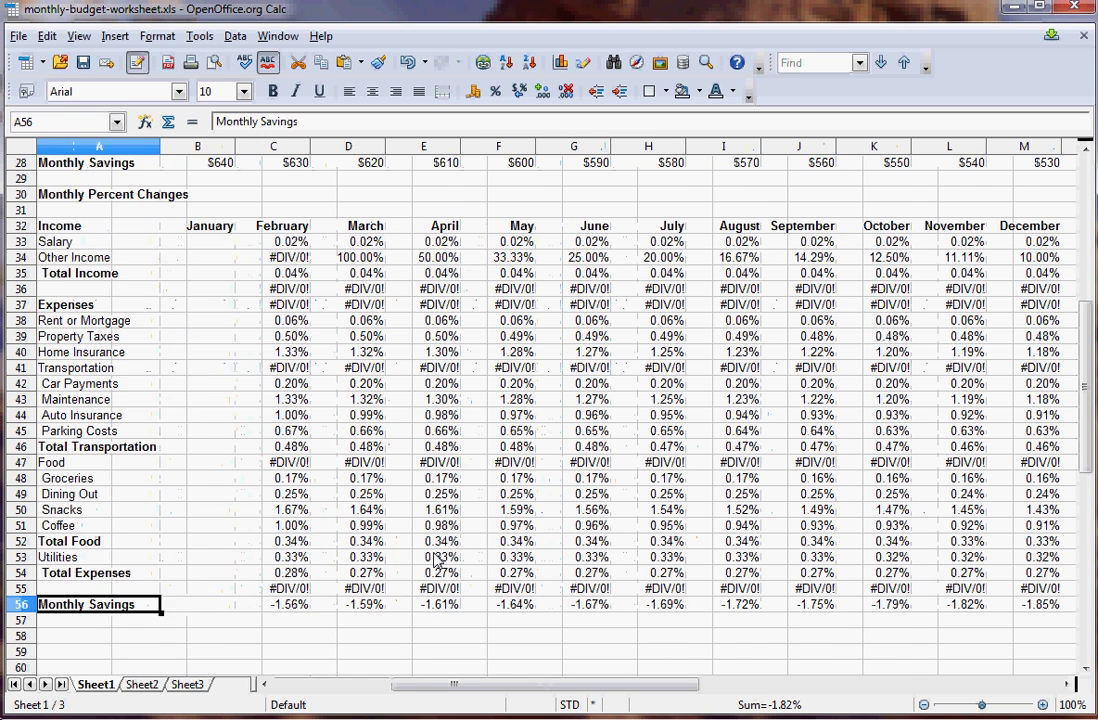
# Clear the #DIV/0! errors from blank row 55 and the Food row 47.
pyautogui.press('Up')
pyautogui.press('Right')
pyautogui.press('Right')
pyautogui.hotkey('ctrl', 'shift', 'Right')
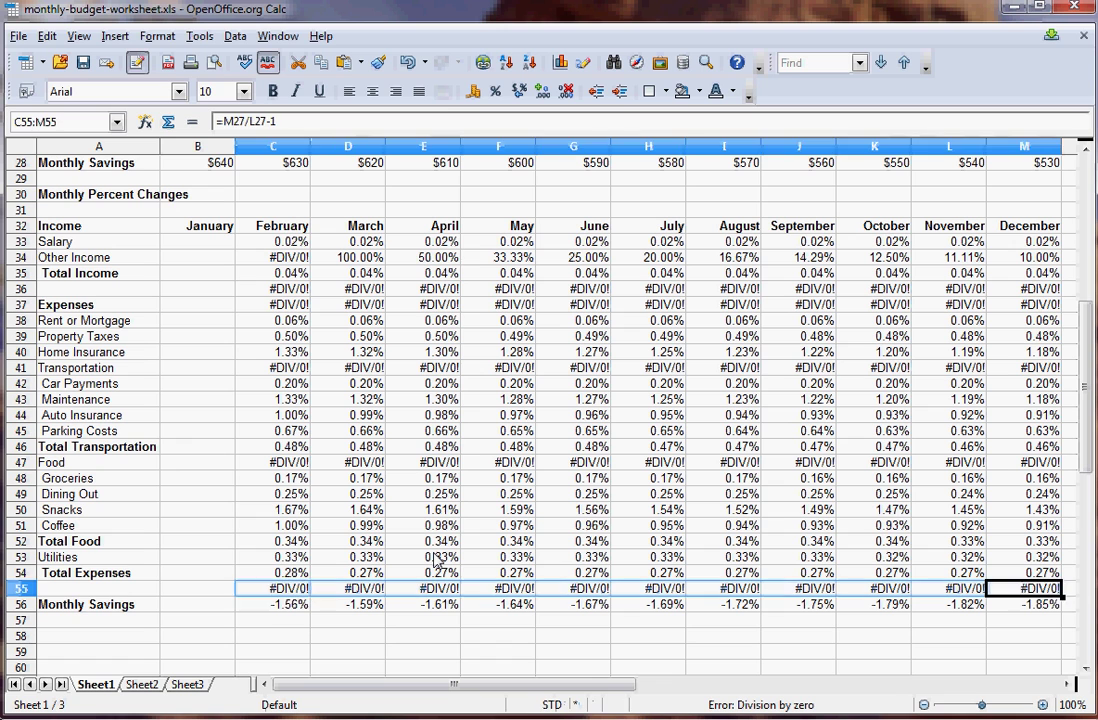
pyautogui.press('Up')
pyautogui.press('Down')
pyautogui.hotkey('ctrl', 'shift', 'Right')
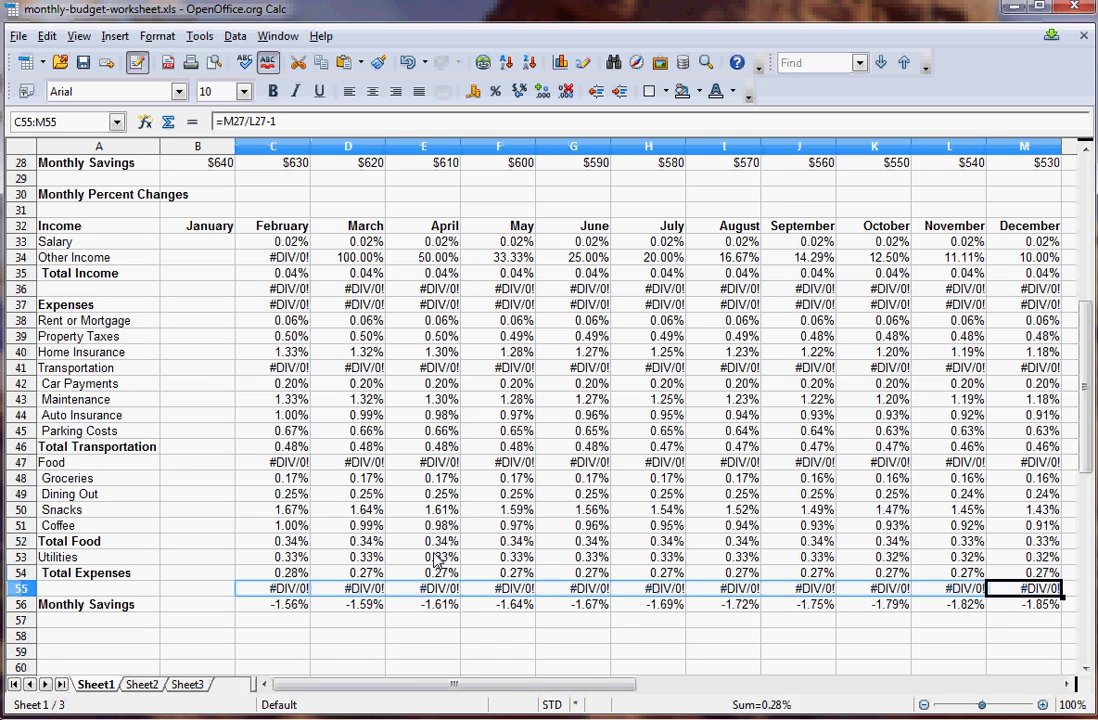
pyautogui.press('BackSpace')
pyautogui.press('Return')
pyautogui.press('Up')
pyautogui.press('Up')
pyautogui.press('Up')
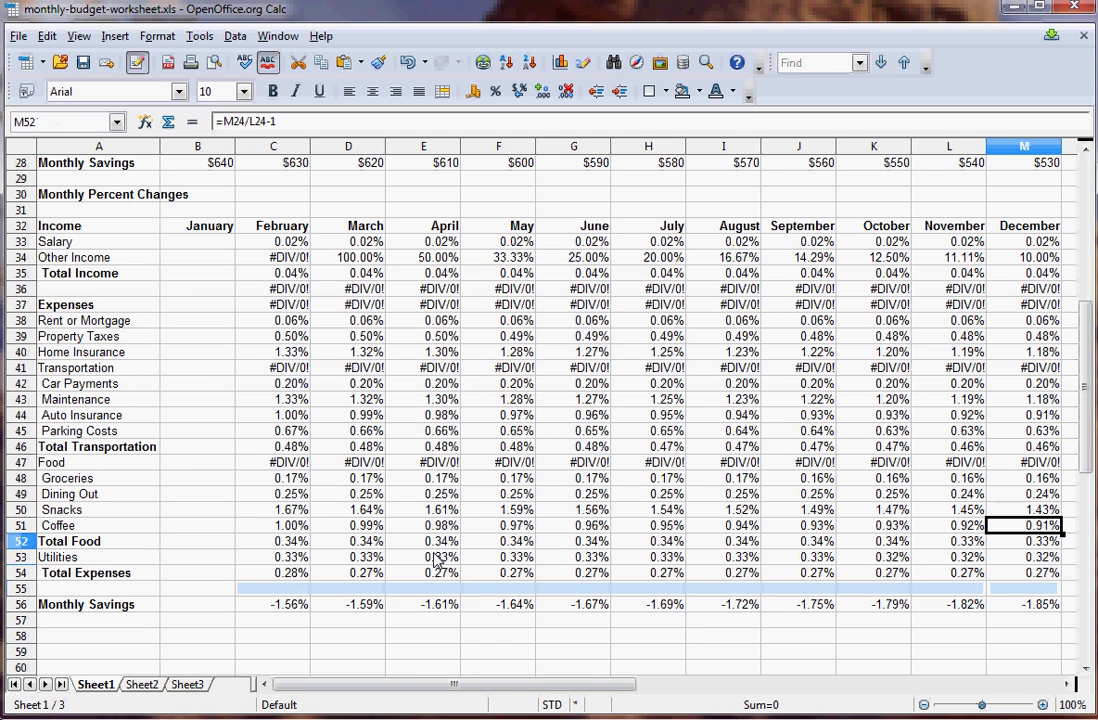
pyautogui.press('Up')
pyautogui.press('Up')
pyautogui.press('Up')
pyautogui.press('Up')
pyautogui.press('Up')
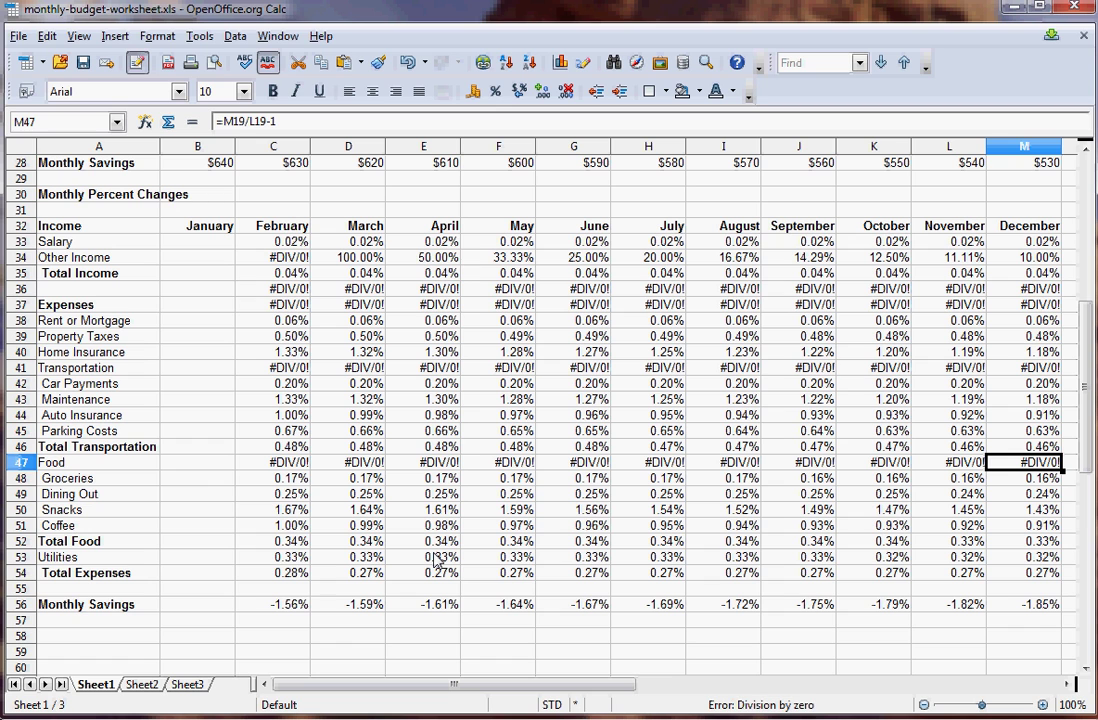
pyautogui.hotkey('ctrl', 'shift', 'Left')
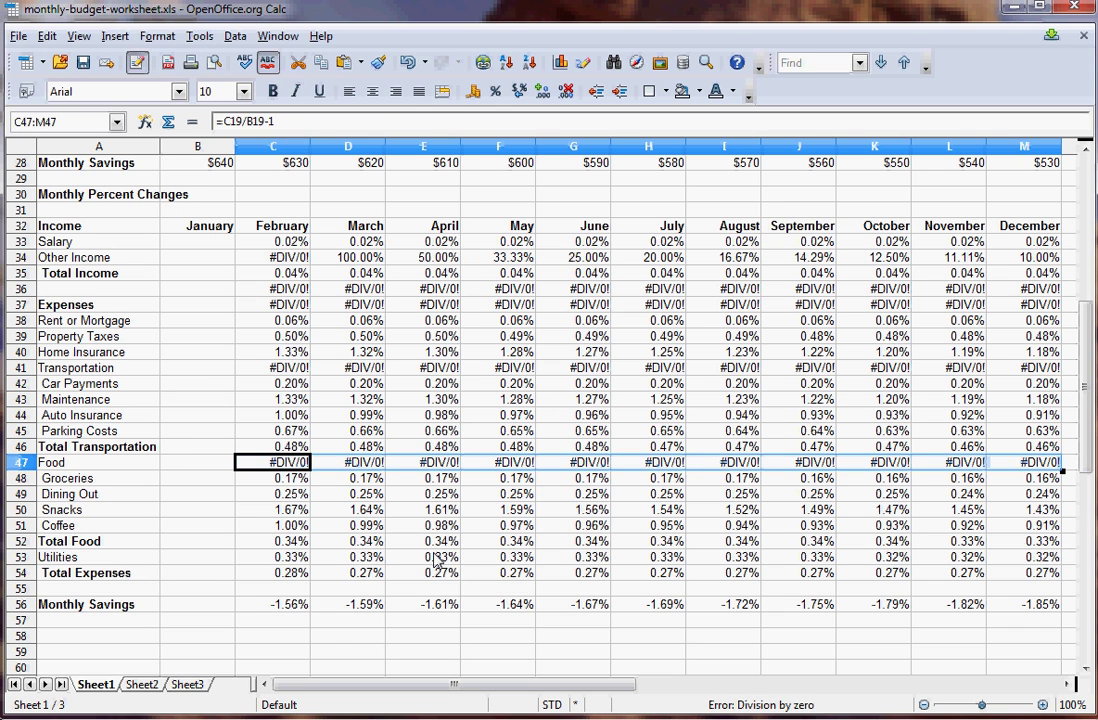
pyautogui.press('BackSpace')
pyautogui.press('Return')
# Clear the #DIV/0! errors from the Transportation row 41 and rows 36–37.
pyautogui.press('Up')
pyautogui.press('Up')
pyautogui.press('Up')
pyautogui.press('Up')
pyautogui.press('Up')
pyautogui.press('Up')
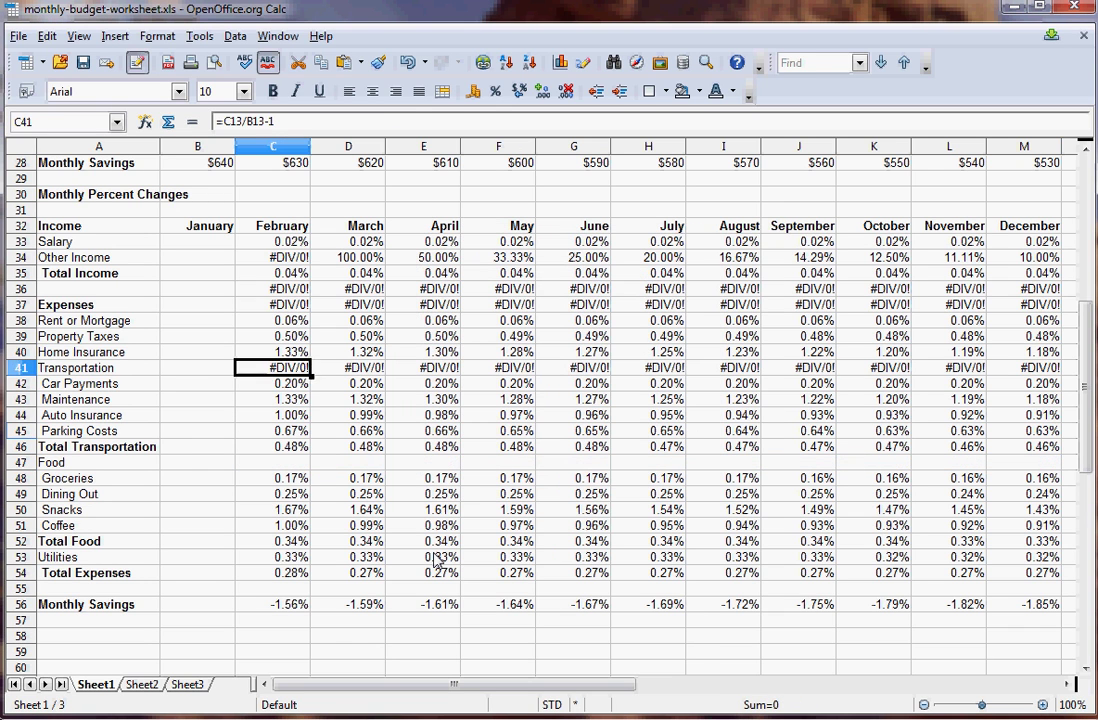
pyautogui.hotkey('ctrl', 'shift', 'Right')
pyautogui.press('BackSpace')
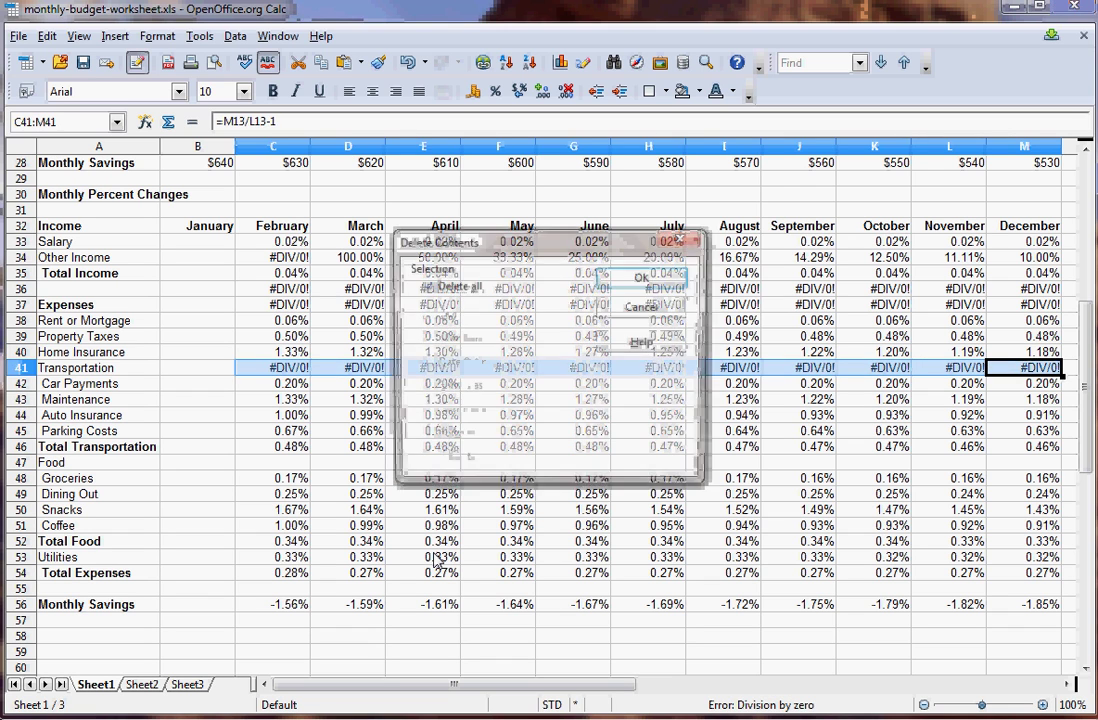
pyautogui.press('Return')
pyautogui.press('Up')
pyautogui.press('Up')
pyautogui.press('Up')
pyautogui.press('Up')
pyautogui.press('Up')
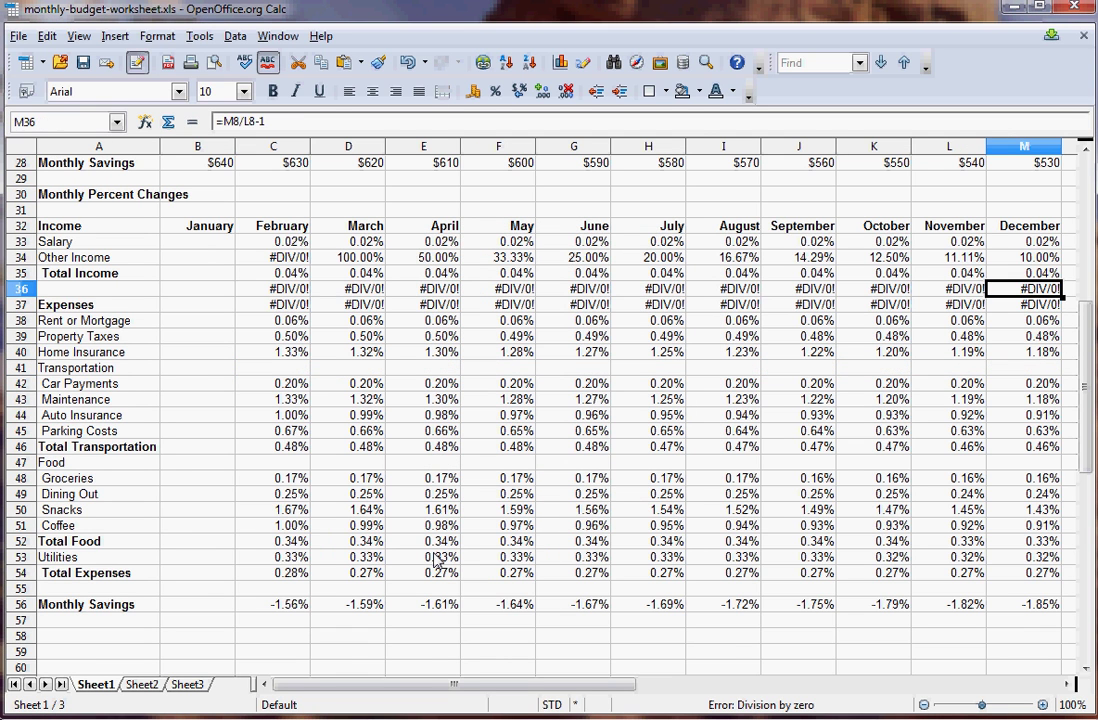
pyautogui.press('Left')
pyautogui.press('Left')
pyautogui.press('Left')
pyautogui.press('Left')
pyautogui.press('Left')
pyautogui.press('Left')
pyautogui.press('Left')
pyautogui.press('Left')
pyautogui.press('Left')
pyautogui.press('Left')
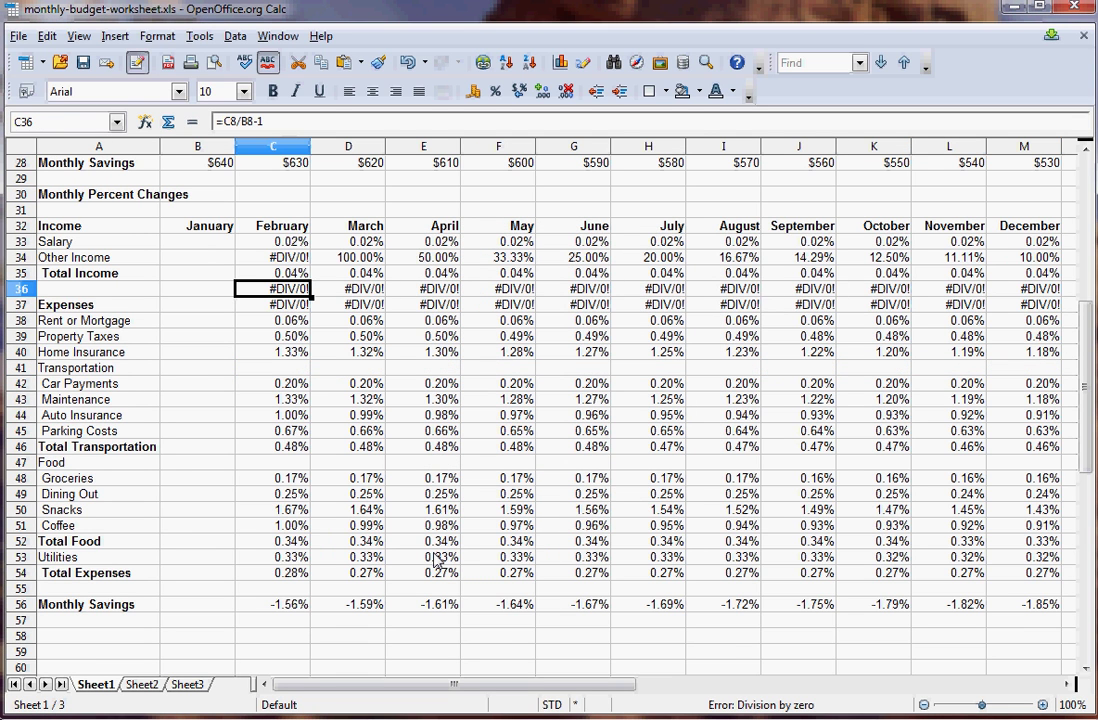
pyautogui.hotkey('shift', 'Down')
pyautogui.hotkey('shift', 'End')
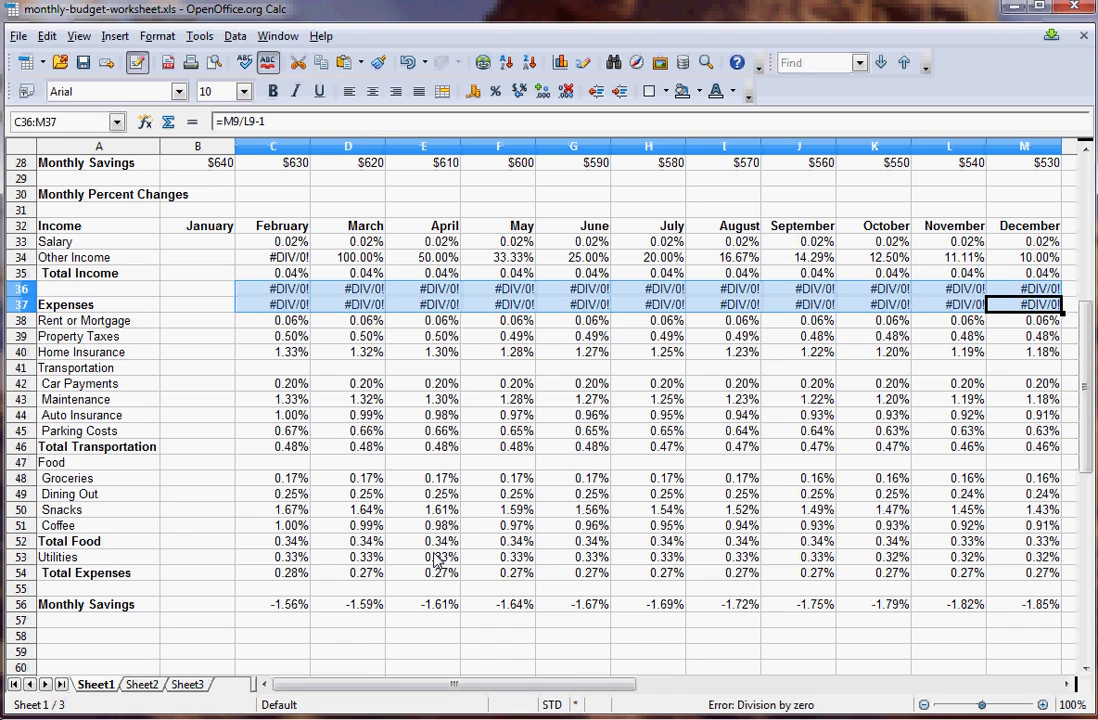
pyautogui.press('BackSpace')
pyautogui.press('Return')
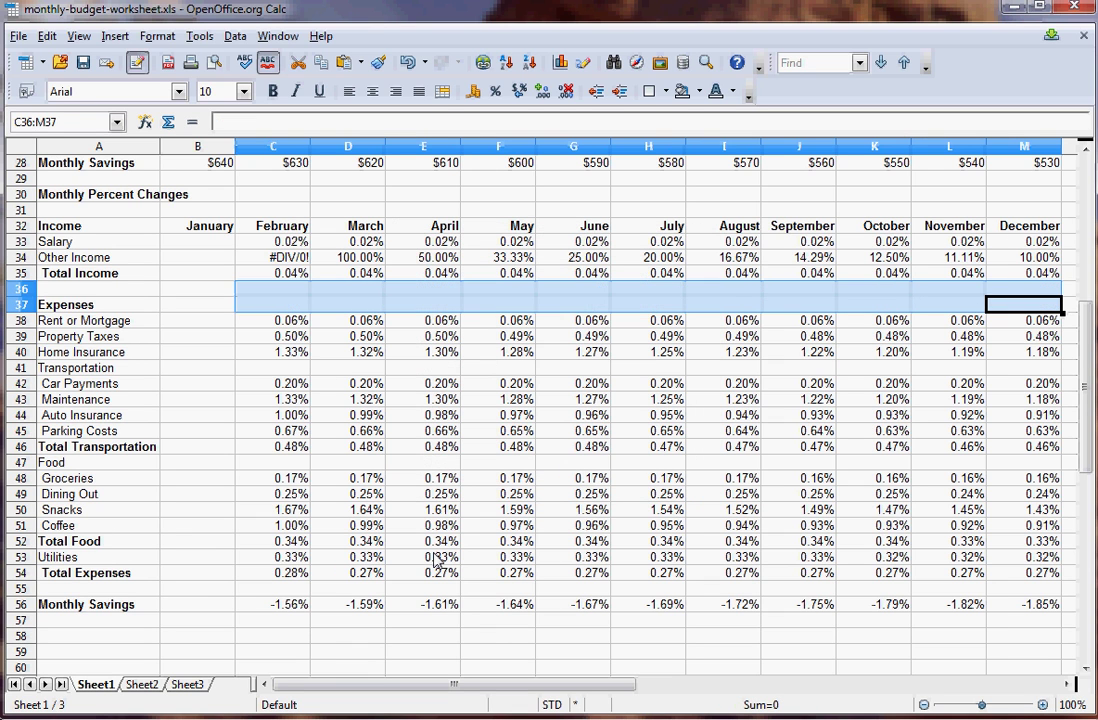
# Inspect the Other Income, Total Income and Property Taxes percent-change formulas.
pyautogui.press('Left')
pyautogui.press('Left')
pyautogui.press('Left')
pyautogui.press('Left')
pyautogui.press('Left')
pyautogui.press('Left')
pyautogui.press('Left')
pyautogui.press('Left')
pyautogui.press('Left')
pyautogui.press('Left')
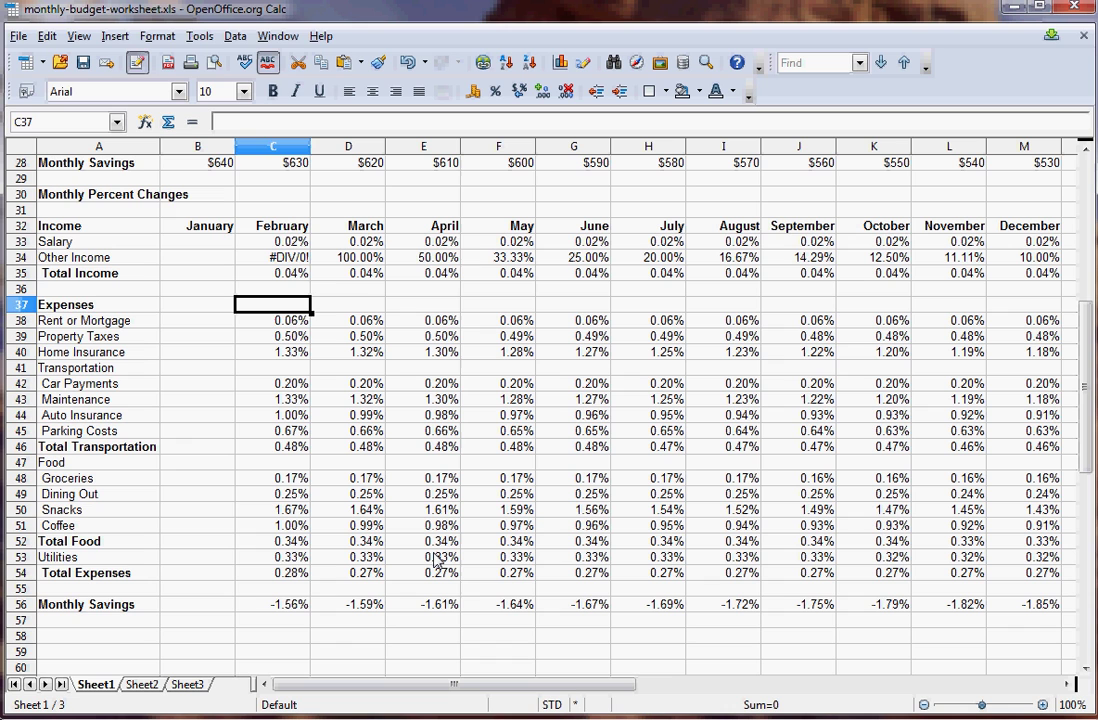
pyautogui.press('Up')
pyautogui.press('Up')
pyautogui.press('Up')
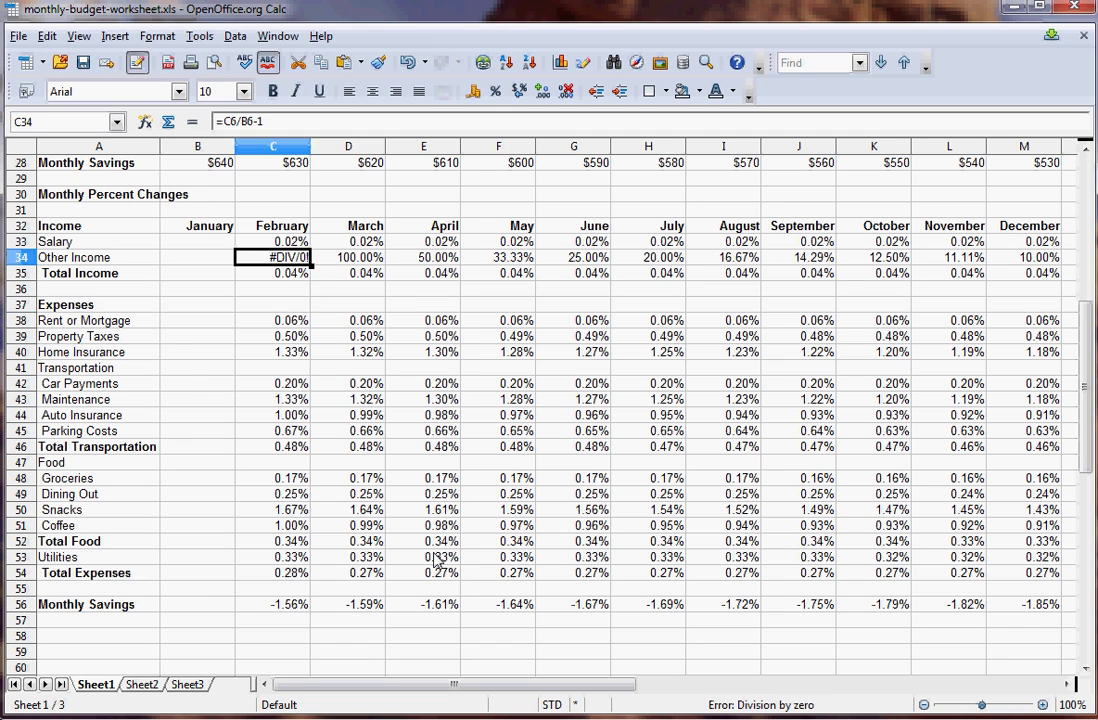
pyautogui.press('Right')
pyautogui.press('Right')
pyautogui.press('Right')
pyautogui.press('Right')
pyautogui.press('Right')
pyautogui.press('Right')
pyautogui.press('Right')
pyautogui.press('Right')
pyautogui.press('Right')
pyautogui.press('Right')
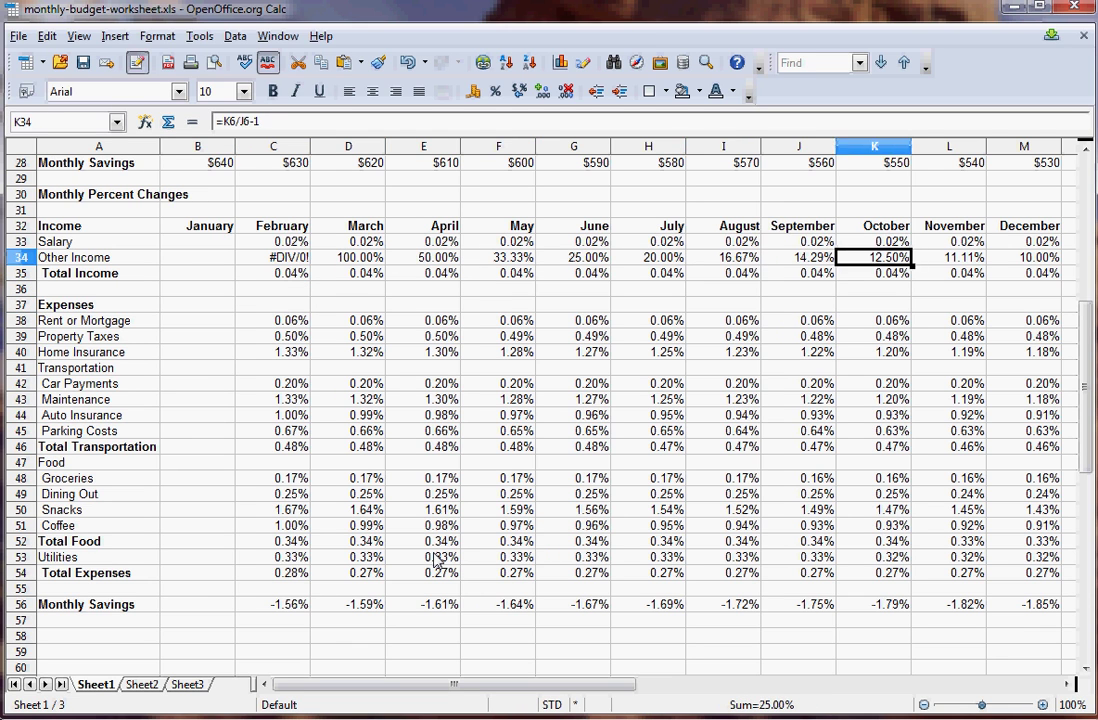
pyautogui.press('Left')
pyautogui.press('Left')
pyautogui.press('Left')
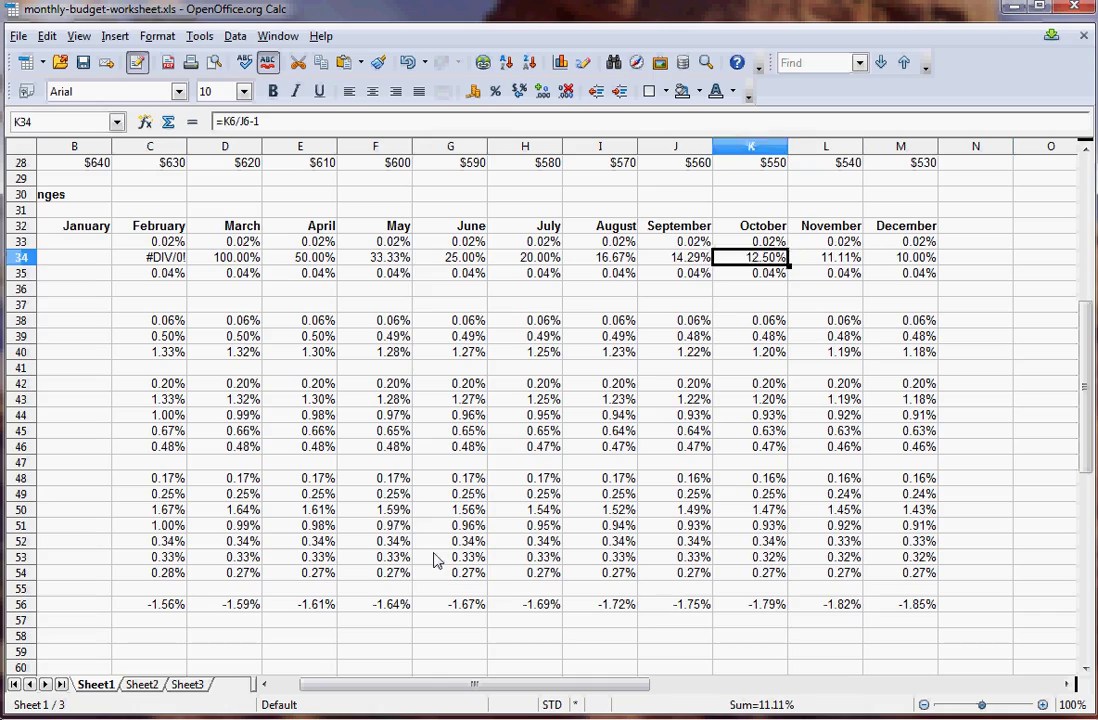
pyautogui.press('Down')
pyautogui.press('Down')
pyautogui.press('Down')
pyautogui.press('Down')
pyautogui.press('Down')
pyautogui.press('Left')
pyautogui.press('Left')
pyautogui.press('Left')
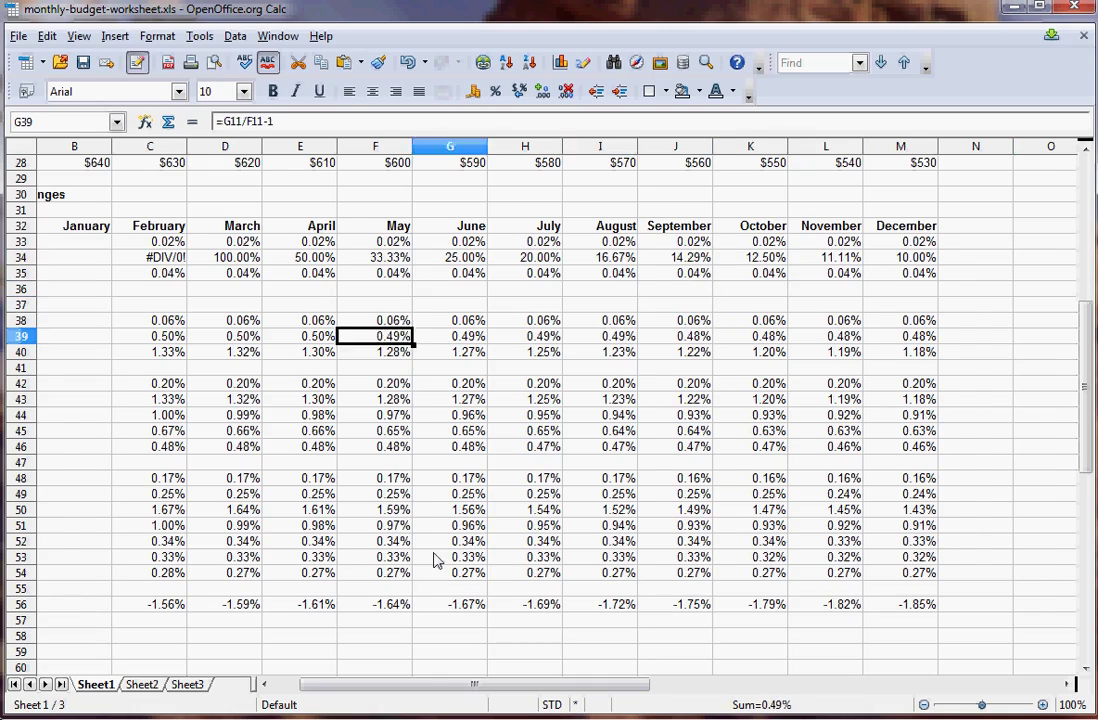
pyautogui.press('Left')
pyautogui.press('Left')
pyautogui.press('Left')
pyautogui.press('Left')
pyautogui.press('Left')
pyautogui.press('Left')
pyautogui.press('Up')
pyautogui.press('Up')
pyautogui.press('Up')
pyautogui.press('Up')
pyautogui.press('Up')
pyautogui.press('Up')
pyautogui.press('Up')
pyautogui.press('Up')
pyautogui.press('Up')
pyautogui.press('Up')
pyautogui.press('Up')
pyautogui.press('Up')
pyautogui.press('Up')
pyautogui.press('Up')
pyautogui.press('Up')
pyautogui.press('Up')
pyautogui.press('Up')
pyautogui.press('Up')
pyautogui.press('Up')
pyautogui.press('Up')
pyautogui.press('Up')
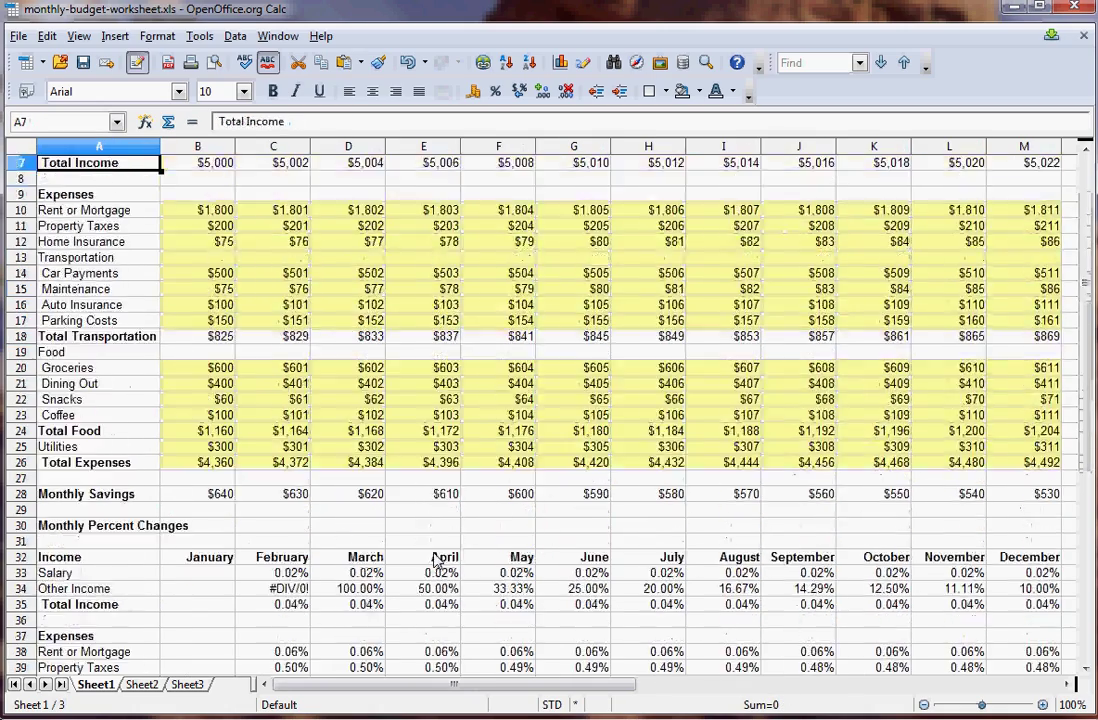
# Clear the February–December Salary and Other Income values in C5:M6.
pyautogui.press('Right')
pyautogui.press('Right')
pyautogui.press('Down')
pyautogui.press('Down')
pyautogui.press('Down')
pyautogui.press('Down')
pyautogui.hotkey('shift', 'Down')
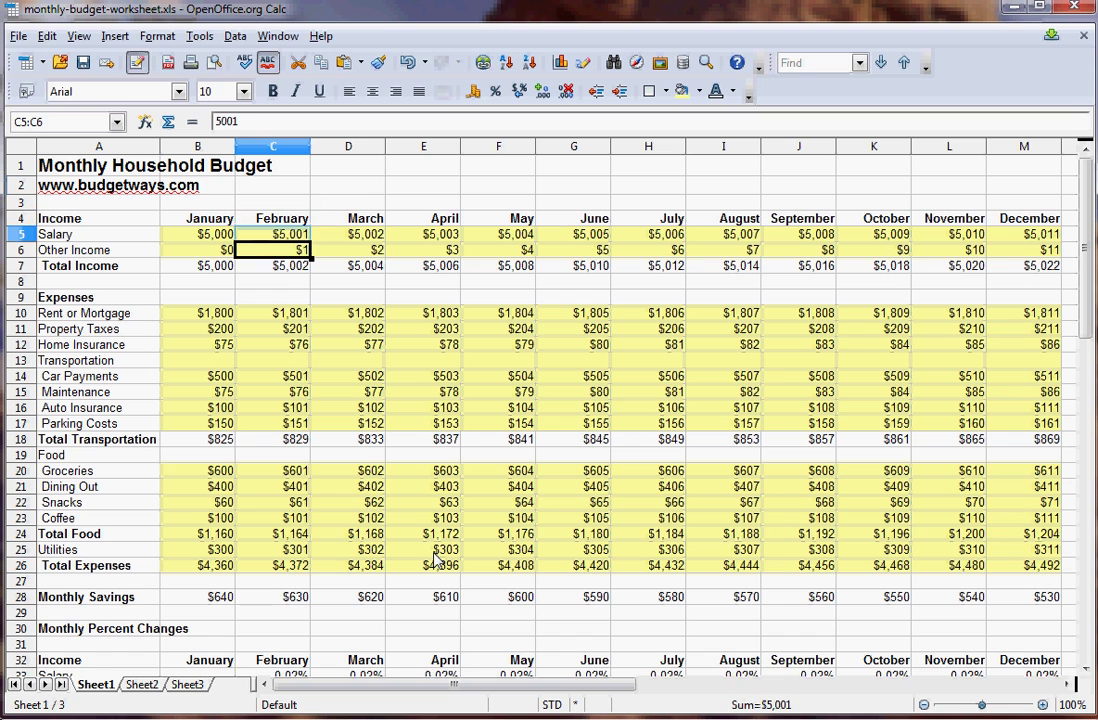
pyautogui.hotkey('shift', 'Right')
pyautogui.hotkey('shift', 'Right')
pyautogui.hotkey('shift', 'Right')
pyautogui.hotkey('shift', 'Right')
pyautogui.hotkey('shift', 'Right')
pyautogui.hotkey('shift', 'Right')
pyautogui.hotkey('shift', 'Right')
pyautogui.hotkey('shift', 'Right')
pyautogui.hotkey('shift', 'Right')
pyautogui.hotkey('shift', 'Right')
pyautogui.press('Delete')
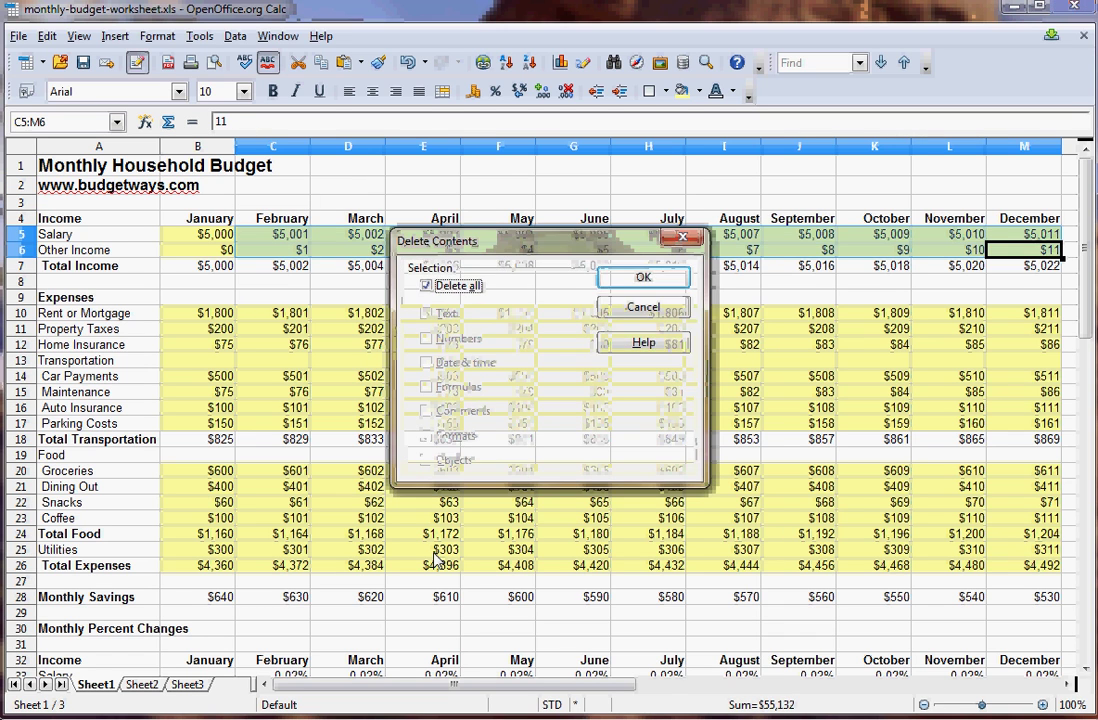
pyautogui.press('Return')
pyautogui.press('Down')
pyautogui.press('Down')
pyautogui.press('Down')
pyautogui.press('Down')
# Clear the February–December housing and transport expenses in C10:M17.
pyautogui.press('Left')
pyautogui.press('Left')
pyautogui.press('Left')
pyautogui.press('Left')
pyautogui.press('Left')
pyautogui.press('Left')
pyautogui.press('Left')
pyautogui.press('Left')
pyautogui.press('Left')
pyautogui.press('Left')
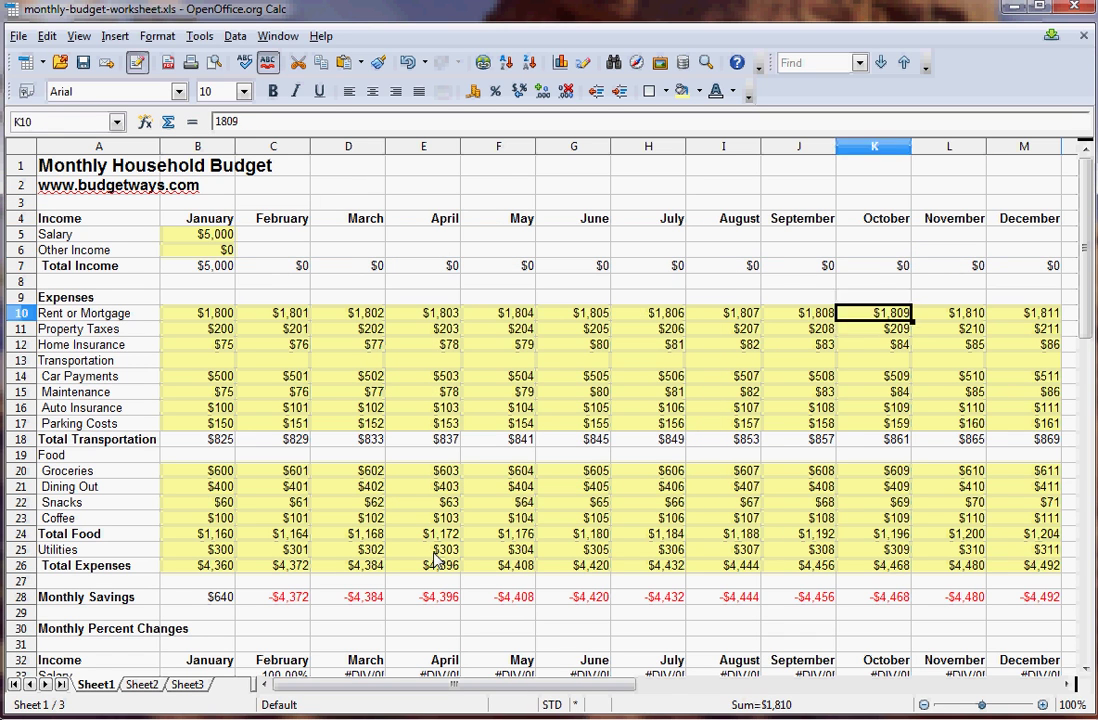
pyautogui.hotkey('shift', 'Down')
pyautogui.hotkey('shift', 'Down')
pyautogui.hotkey('shift', 'Down')
pyautogui.hotkey('shift', 'Down')
pyautogui.hotkey('shift', 'Down')
pyautogui.hotkey('shift', 'Down')
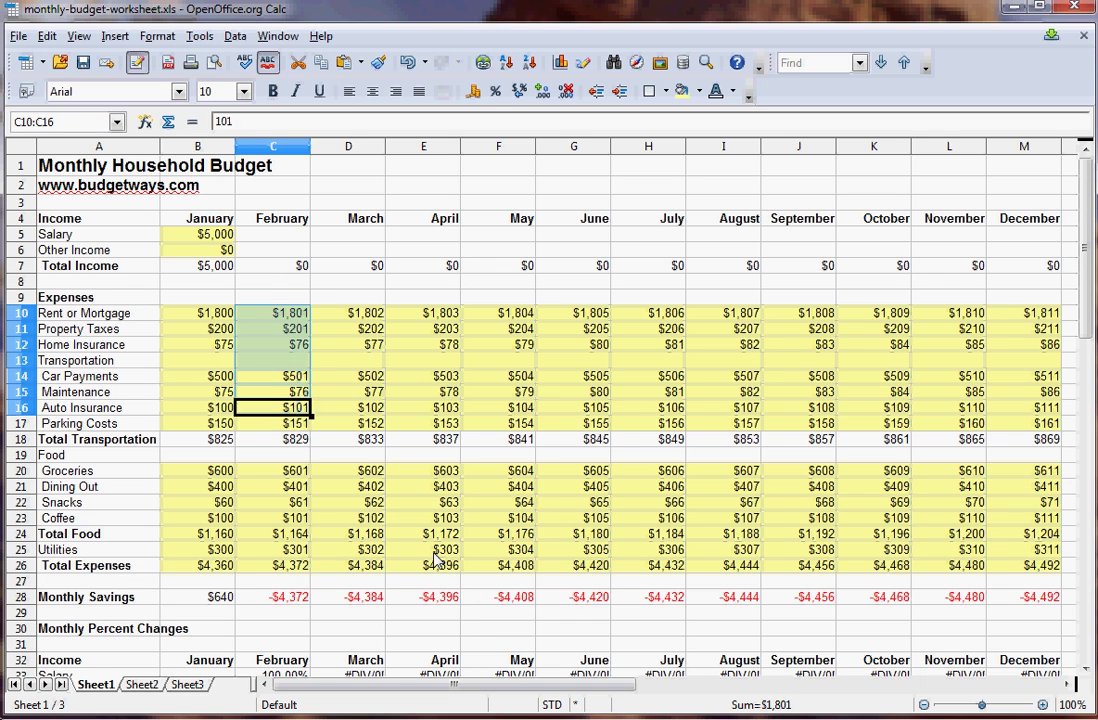
pyautogui.hotkey('shift', 'Down')
pyautogui.hotkey('shift', 'Right')
pyautogui.hotkey('shift', 'Right')
pyautogui.hotkey('shift', 'Right')
pyautogui.hotkey('shift', 'Right')
pyautogui.hotkey('shift', 'Right')
pyautogui.hotkey('shift', 'Right')
pyautogui.hotkey('shift', 'Right')
pyautogui.hotkey('shift', 'Right')
pyautogui.hotkey('shift', 'Right')
pyautogui.hotkey('shift', 'Right')
pyautogui.press('Delete')
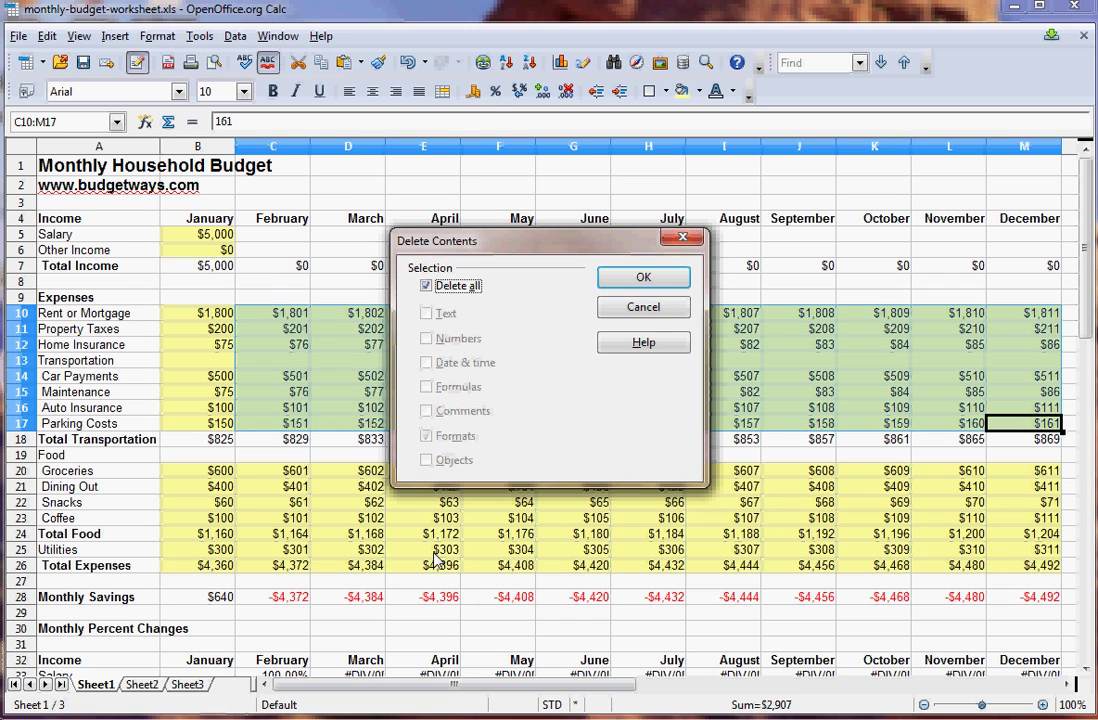
pyautogui.press('Return')
# Select the February–December food, utilities and total values C20:M26.
pyautogui.press('Down')
pyautogui.press('Down')
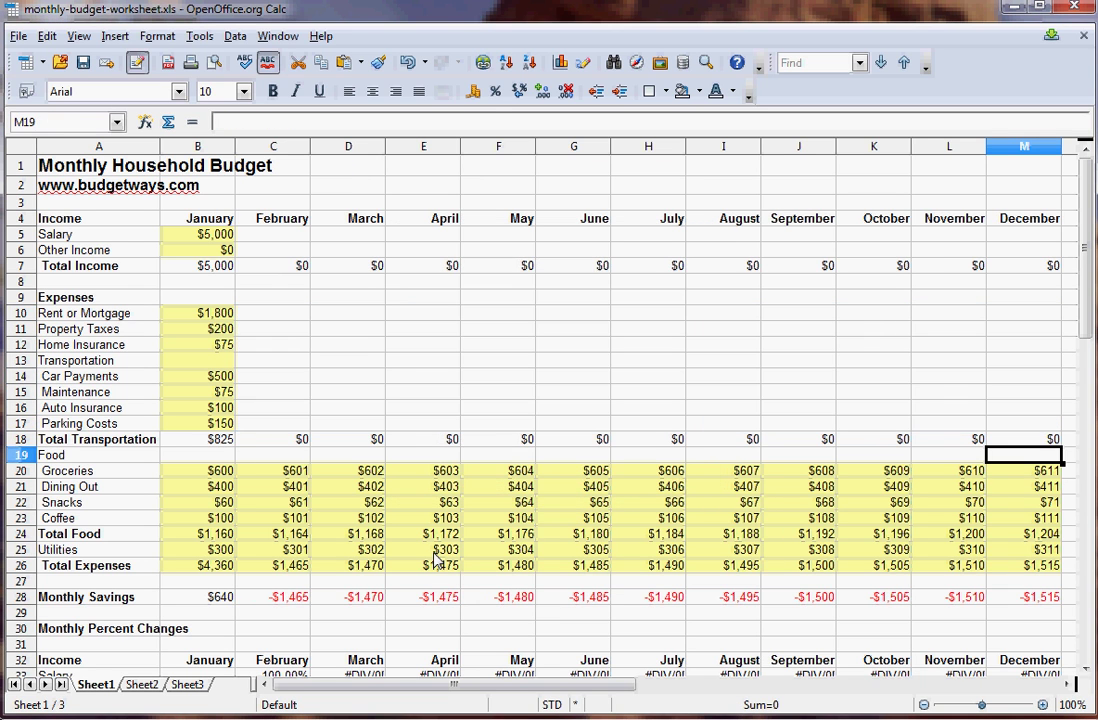
pyautogui.press('Left')
pyautogui.press('Left')
pyautogui.press('Left')
pyautogui.press('Left')
pyautogui.press('Left')
pyautogui.press('Left')
pyautogui.press('Left')
pyautogui.press('Left')
pyautogui.press('Left')
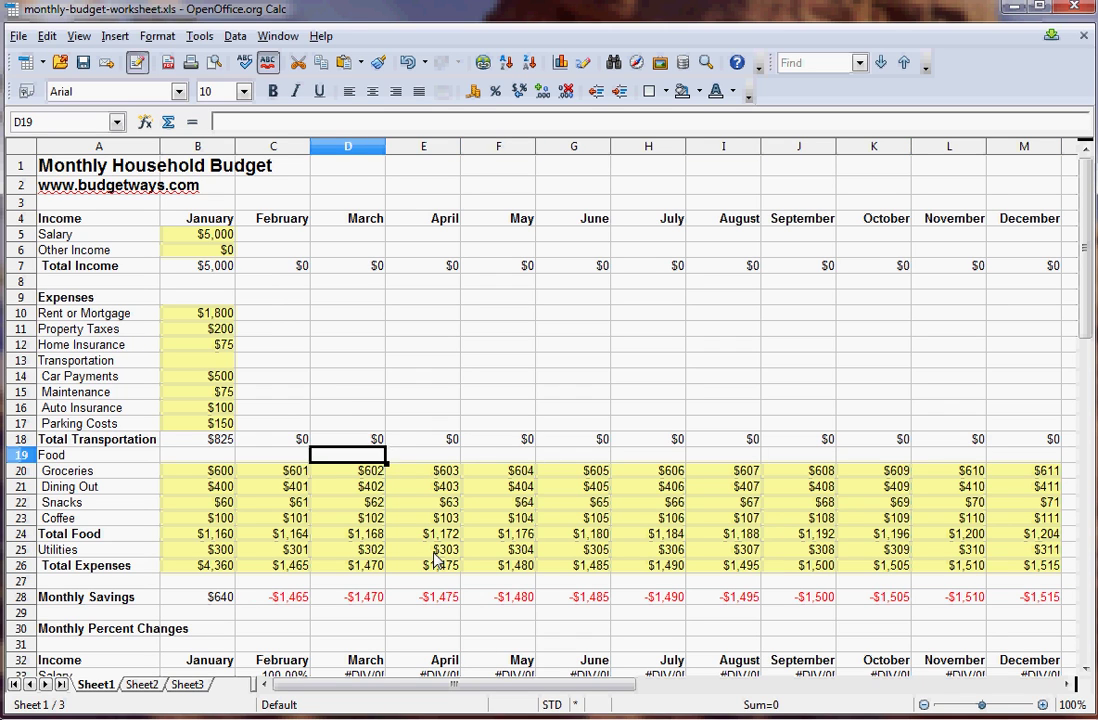
pyautogui.press('Left')
pyautogui.press('Down')
pyautogui.hotkey('shift', 'Down')
pyautogui.hotkey('shift', 'Down')
pyautogui.hotkey('shift', 'Down')
pyautogui.hotkey('shift', 'Down')
pyautogui.hotkey('shift', 'Down')
pyautogui.hotkey('shift', 'Down')
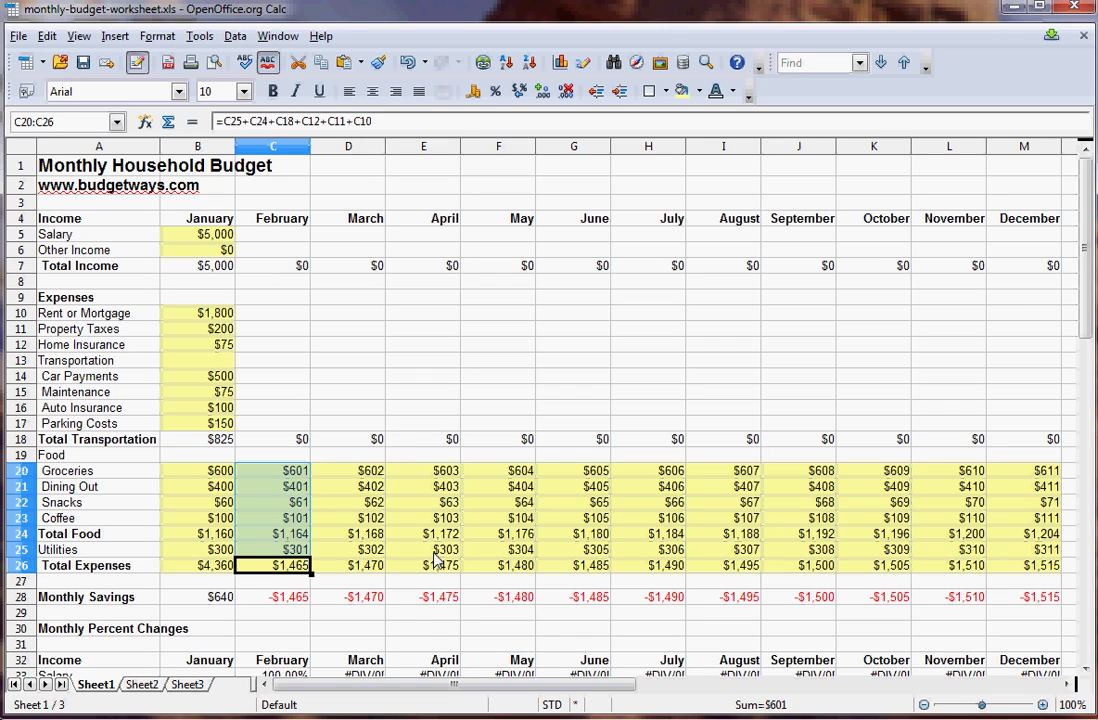
pyautogui.hotkey('shift', 'Right')
pyautogui.hotkey('shift', 'Right')
pyautogui.hotkey('shift', 'Right')
pyautogui.hotkey('shift', 'Right')
pyautogui.hotkey('shift', 'Right')
pyautogui.hotkey('shift', 'Right')
pyautogui.hotkey('shift', 'Right')
pyautogui.hotkey('shift', 'Right')
pyautogui.hotkey('shift', 'Right')
pyautogui.hotkey('shift', 'Right')
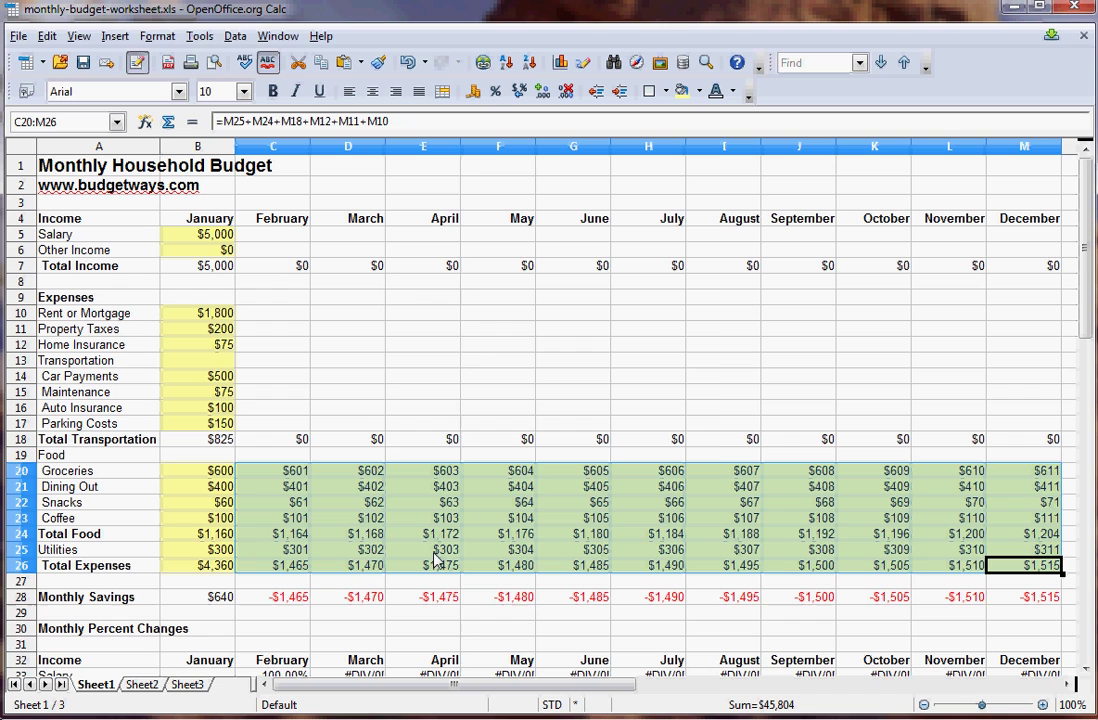
pyautogui.press('Delete')
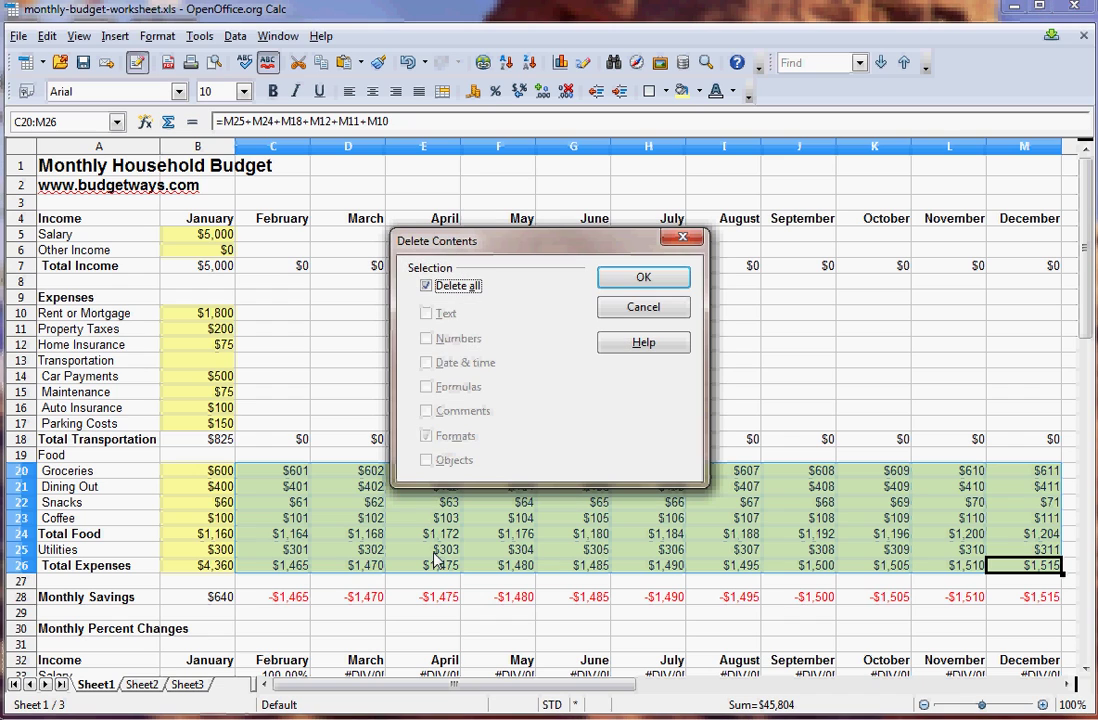
# Delete only text, numbers, dates and formulas from C20:M26, keeping the yellow formatting.
pyautogui.click(427, 286)
pyautogui.click(427, 436)
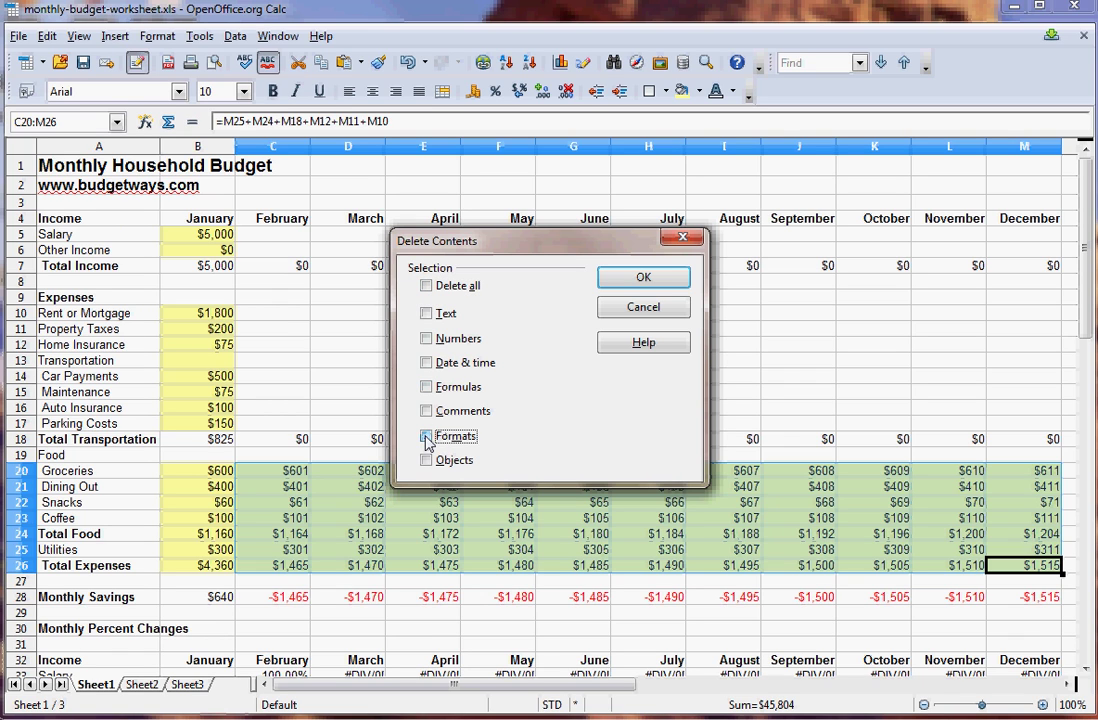
pyautogui.click(426, 314)
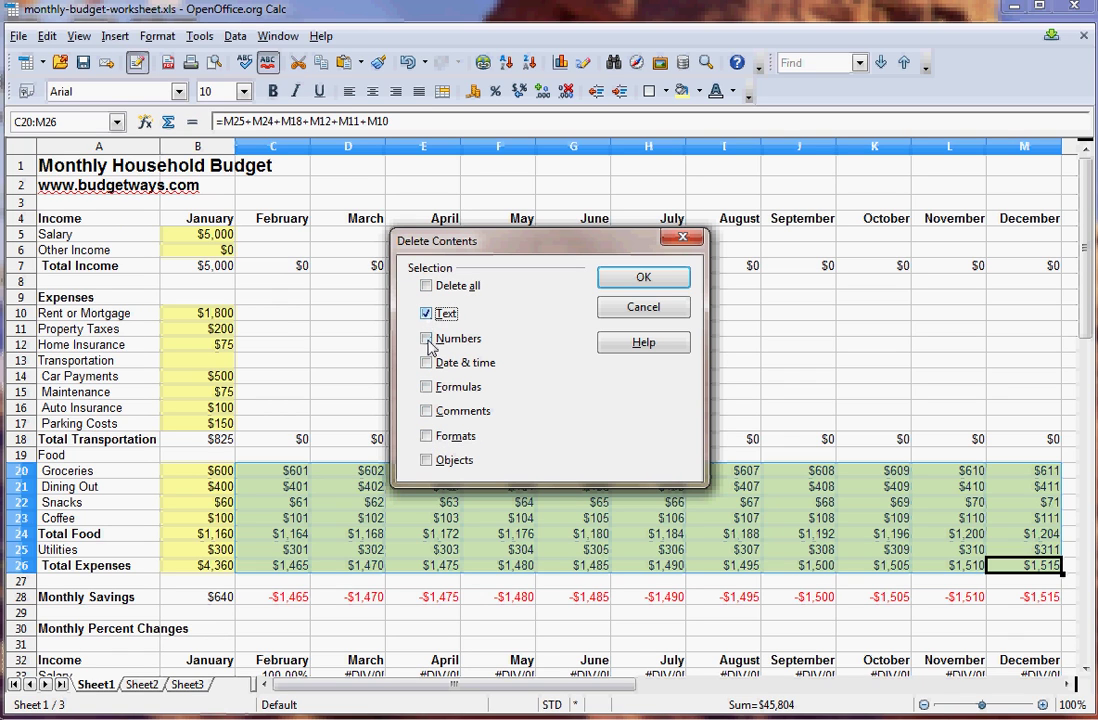
pyautogui.click(426, 339)
pyautogui.click(427, 363)
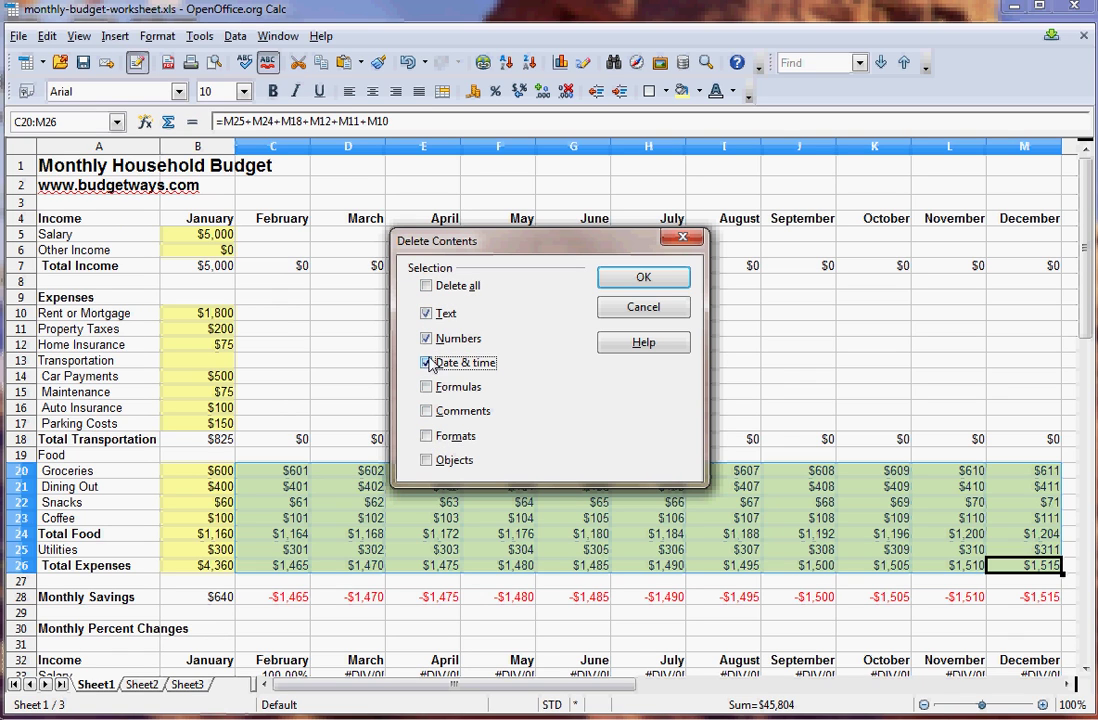
pyautogui.click(427, 387)
pyautogui.click(642, 277)
pyautogui.click(303, 487)
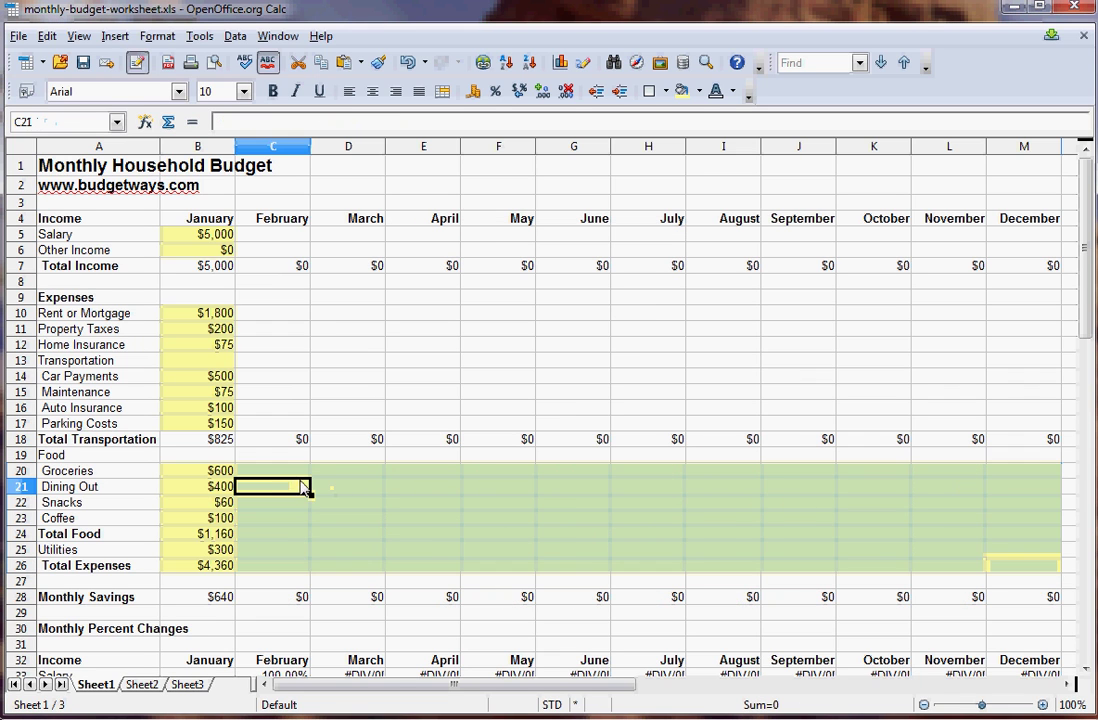
# Copy January's expense cells and select the empty February–December expense block.
pyautogui.moveTo(224, 315); pyautogui.dragTo(217, 424)
pyautogui.moveTo(272, 315); pyautogui.dragTo(1017, 426)
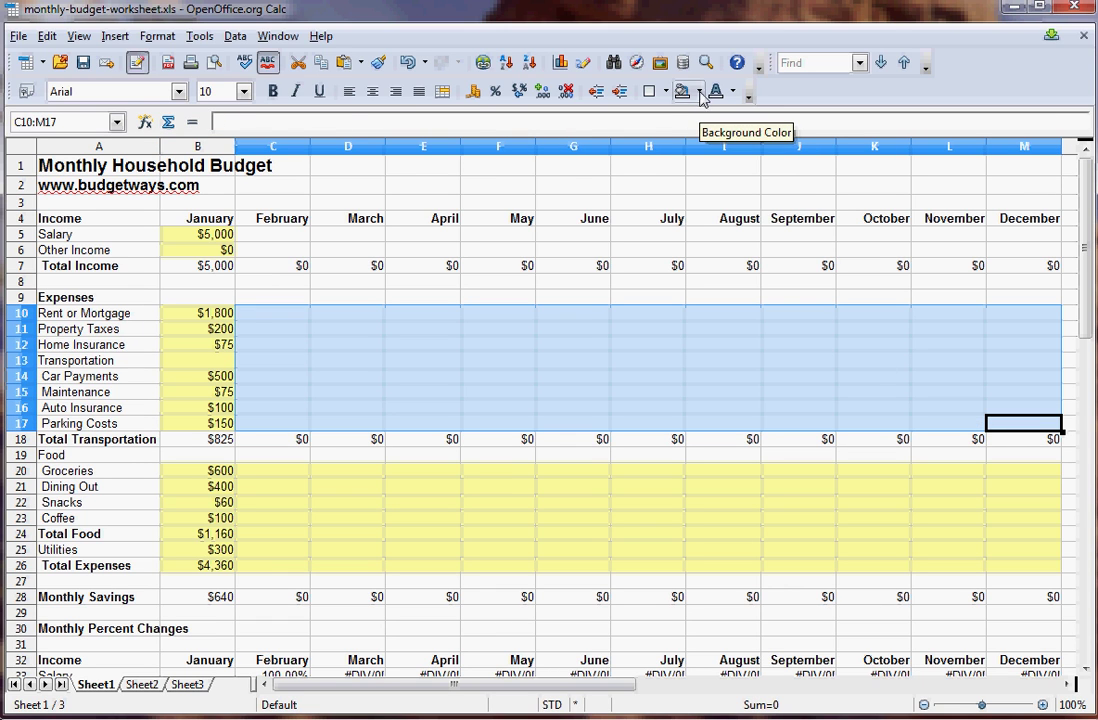
pyautogui.moveTo(197, 313); pyautogui.dragTo(200, 428)
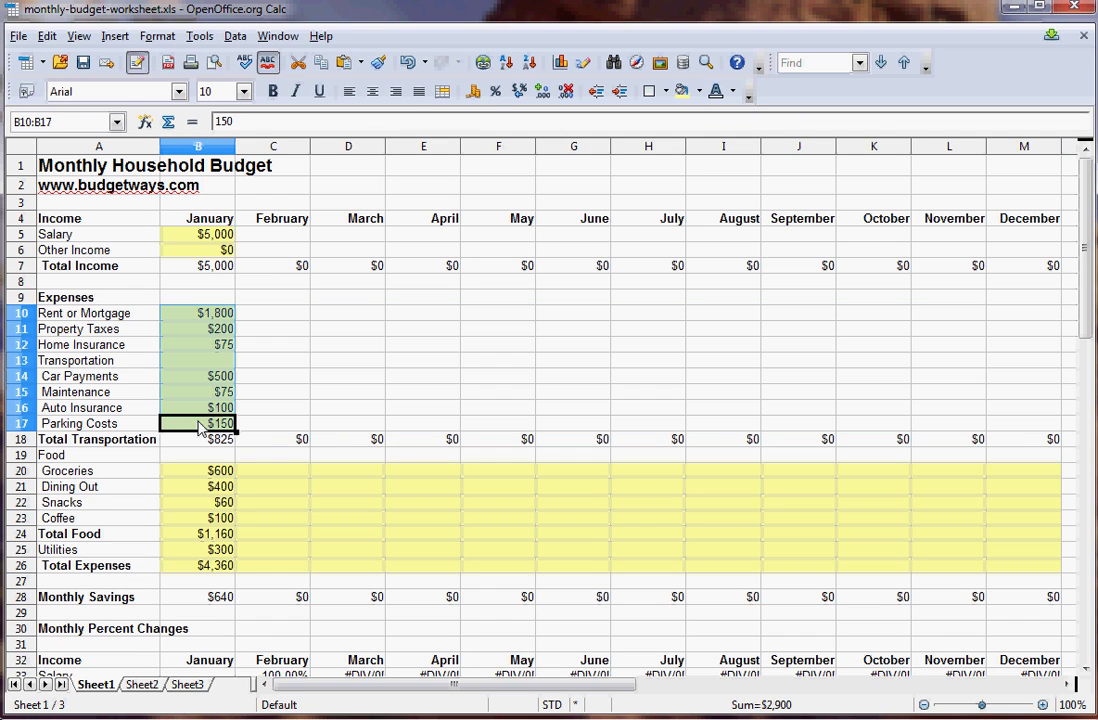
pyautogui.press('Right')
pyautogui.press('Up')
pyautogui.press('Up')
pyautogui.press('Up')
pyautogui.press('Up')
pyautogui.press('Up')
pyautogui.press('Up')
pyautogui.press('Up')
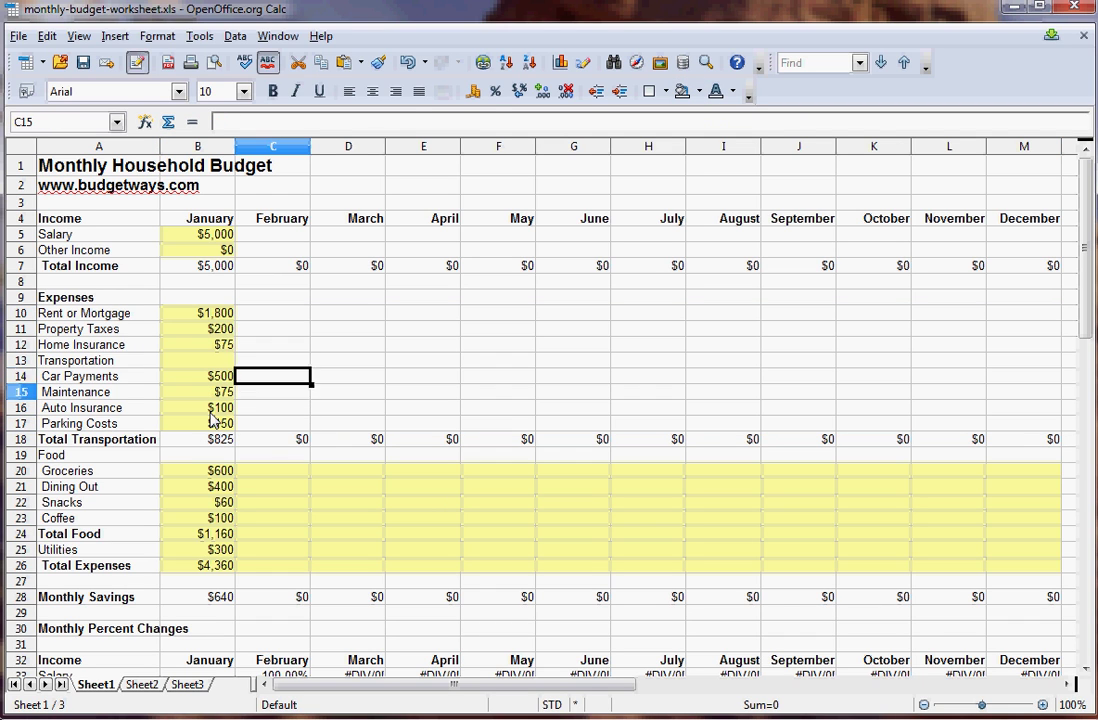
pyautogui.hotkey('shift', 'Down')
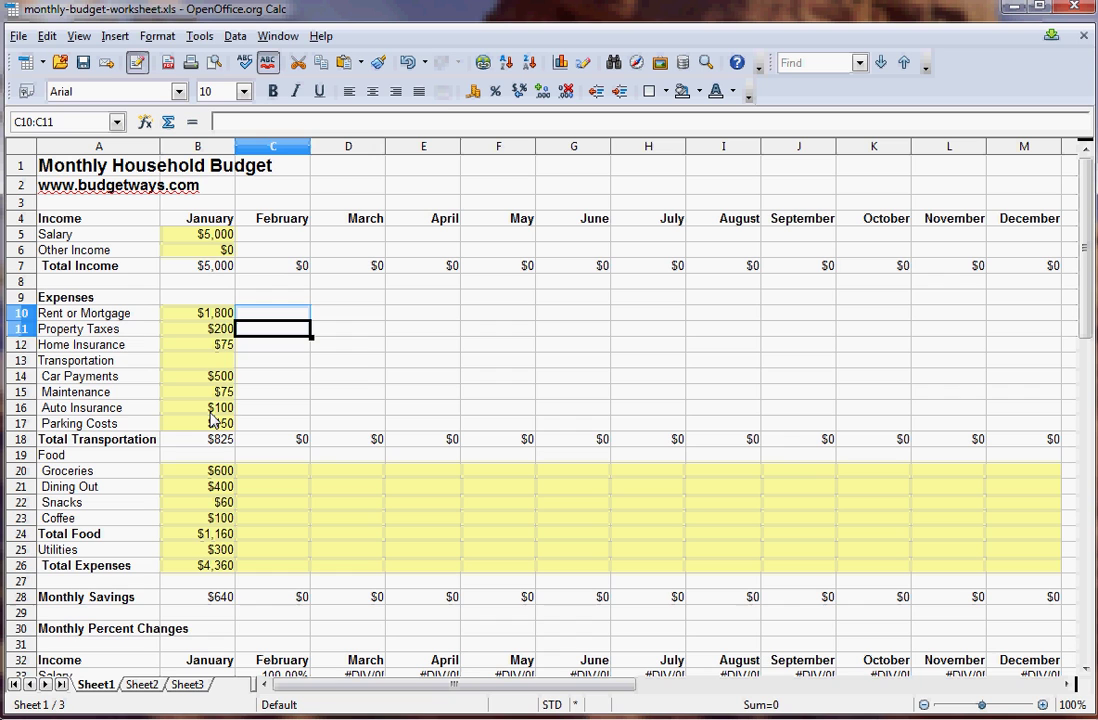
pyautogui.hotkey('shift', 'Down')
pyautogui.hotkey('shift', 'Down')
pyautogui.hotkey('shift', 'Down')
pyautogui.hotkey('shift', 'Down')
pyautogui.hotkey('shift', 'Down')
pyautogui.hotkey('shift', 'Down')
pyautogui.hotkey('shift', 'Right')
pyautogui.hotkey('shift', 'Right')
pyautogui.hotkey('shift', 'Right')
pyautogui.hotkey('shift', 'Right')
pyautogui.hotkey('shift', 'Right')
pyautogui.hotkey('shift', 'Right')
pyautogui.hotkey('shift', 'Right')
pyautogui.hotkey('shift', 'Right')
pyautogui.hotkey('shift', 'Right')
pyautogui.hotkey('shift', 'Right')
pyautogui.hotkey('shift', 'Right')
pyautogui.hotkey('shift', 'Right')
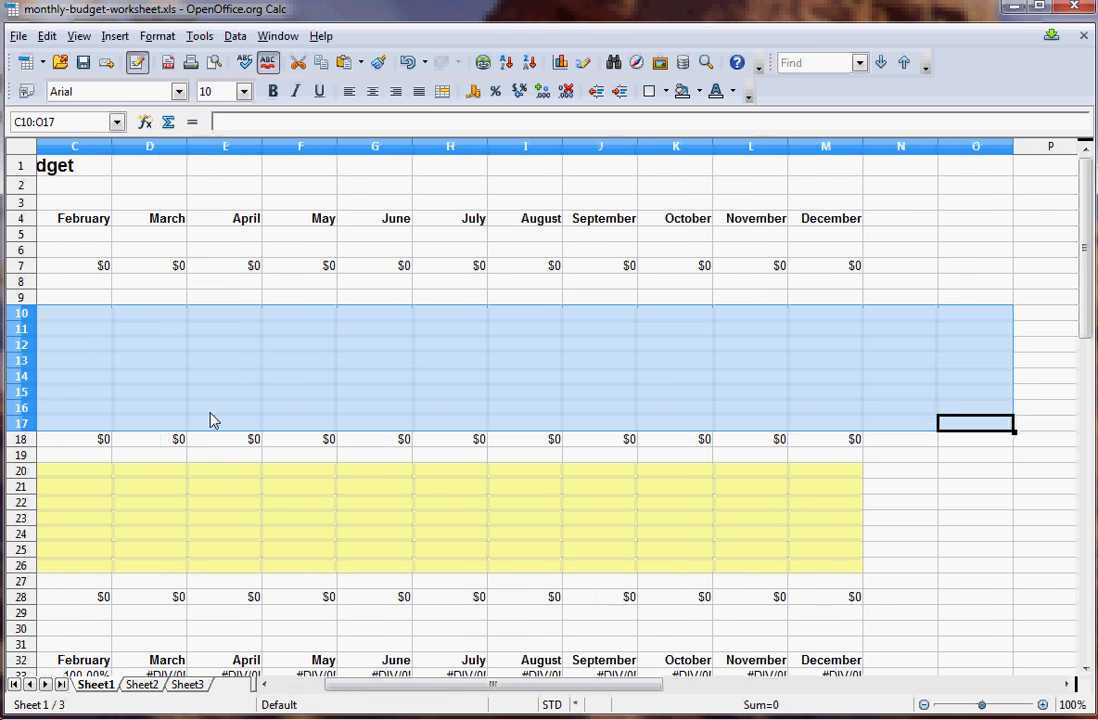
pyautogui.hotkey('shift', 'Left')
pyautogui.hotkey('shift', 'Left')
# Paste Special formats only onto the expense block, excluding text, dates, formulas, comments and objects.
pyautogui.rightClick(212, 393)
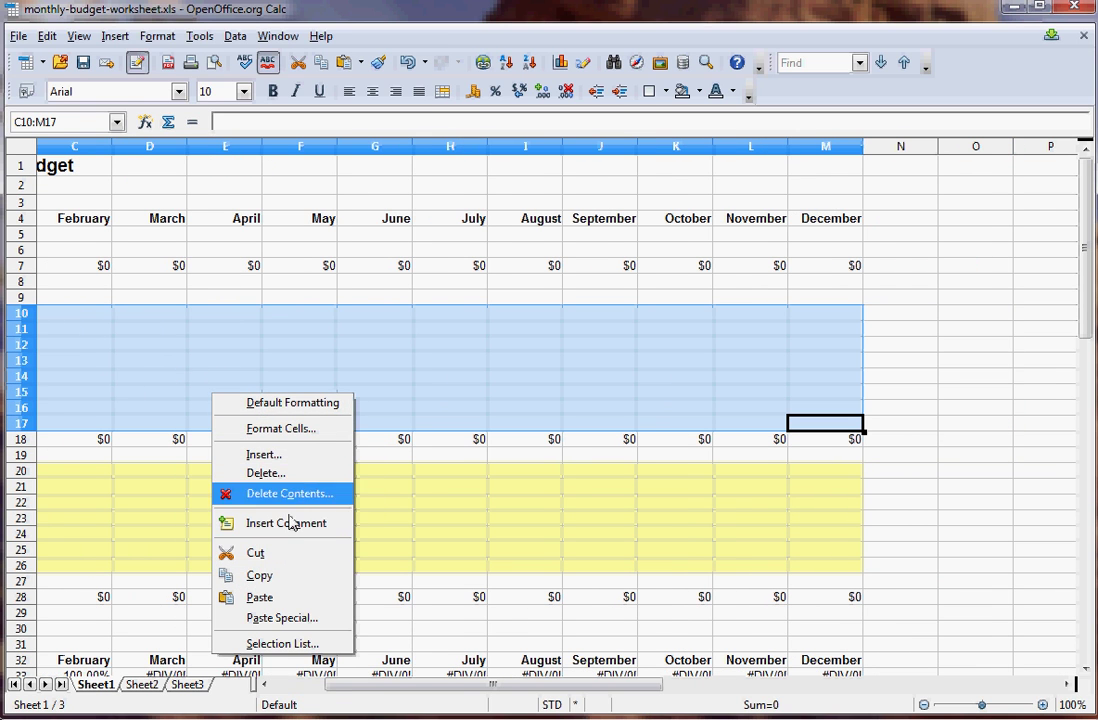
pyautogui.click(287, 617)
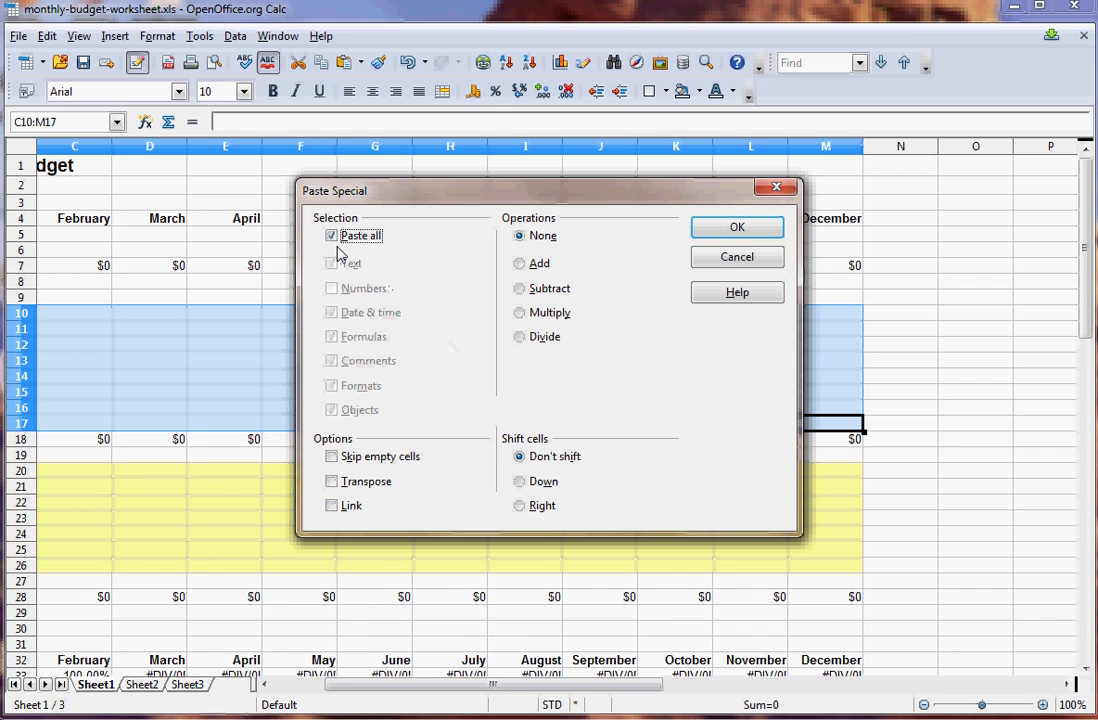
pyautogui.click(333, 237)
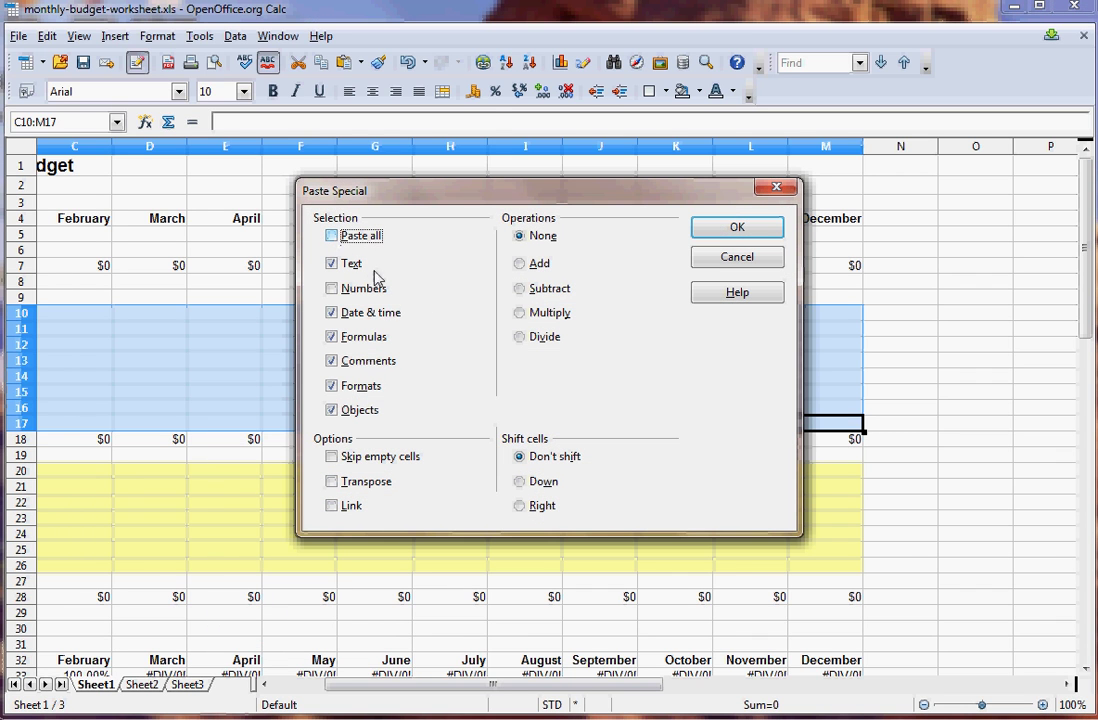
pyautogui.click(332, 410)
pyautogui.click(332, 361)
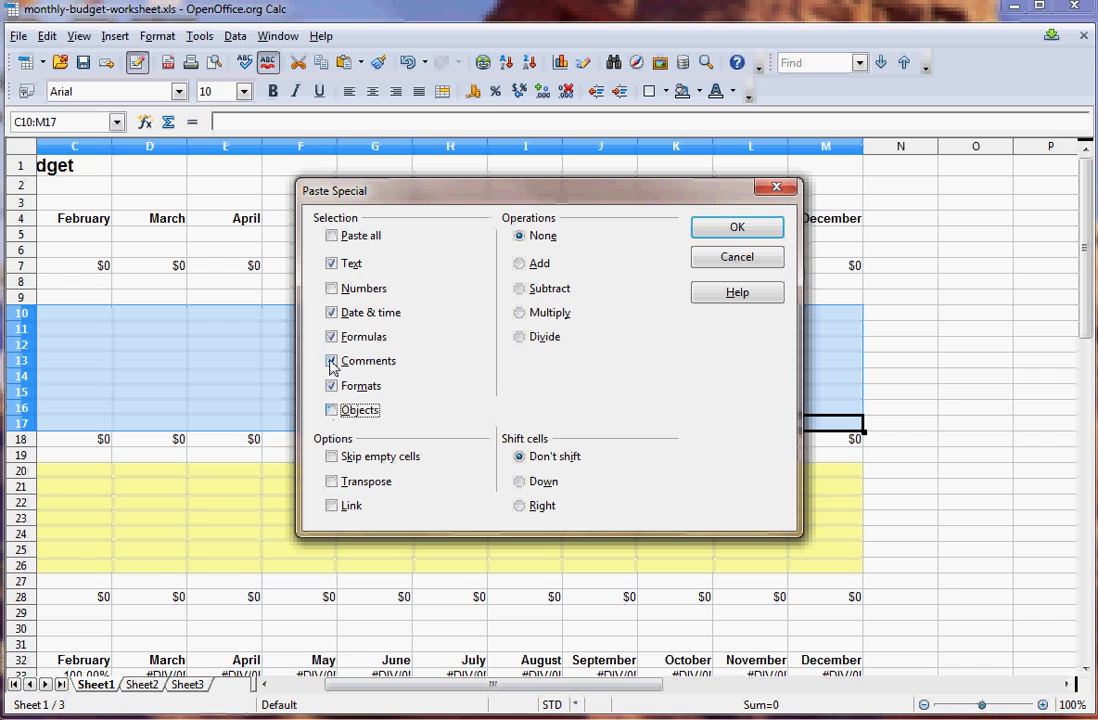
pyautogui.click(332, 337)
pyautogui.click(332, 313)
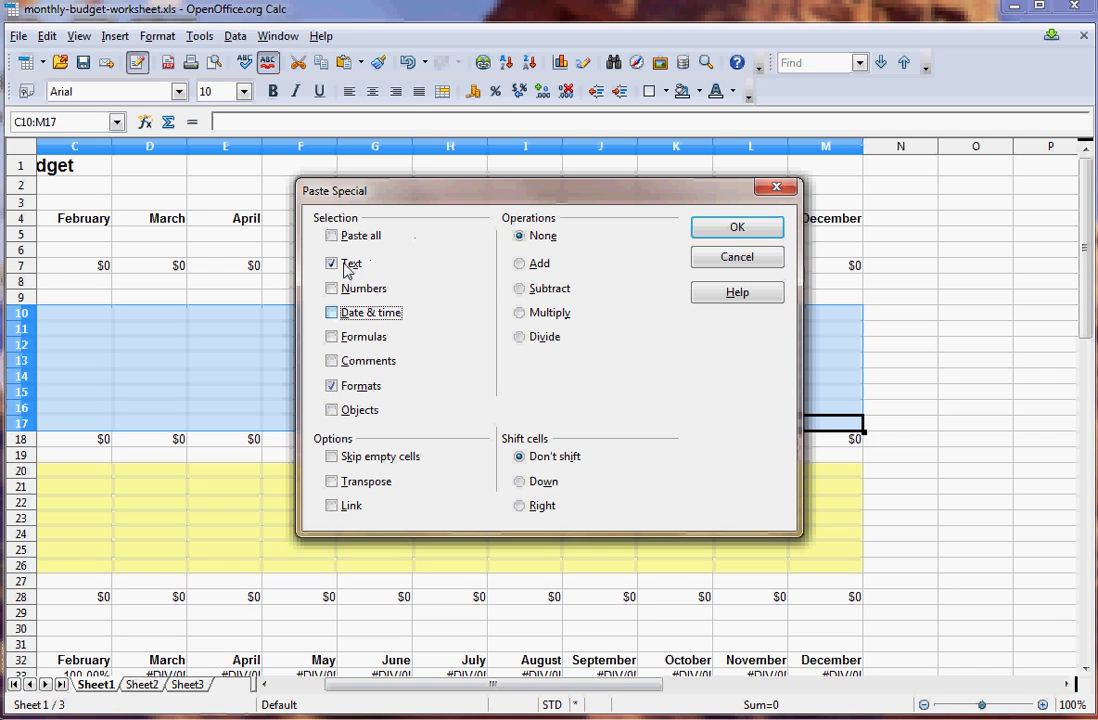
pyautogui.click(332, 264)
pyautogui.click(713, 232)
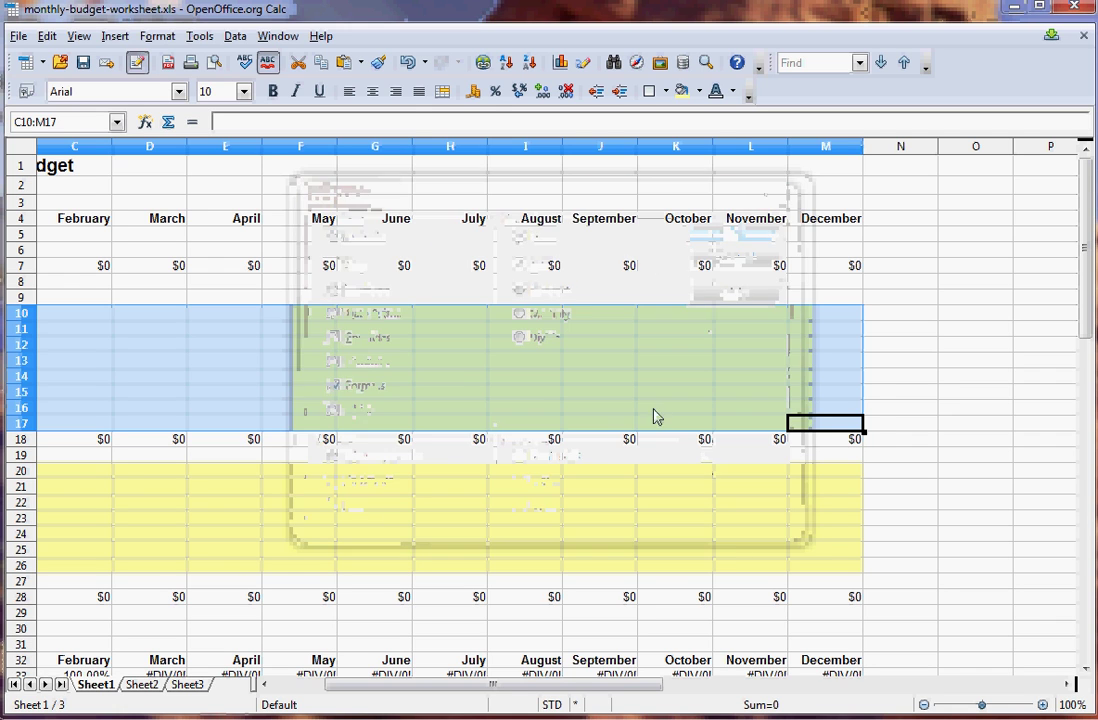
pyautogui.click(545, 362)
# Paste January's Salary and Other Income formatting (formats only) onto C5:M6.
pyautogui.press('Left')
pyautogui.press('Home')
pyautogui.press('Up')
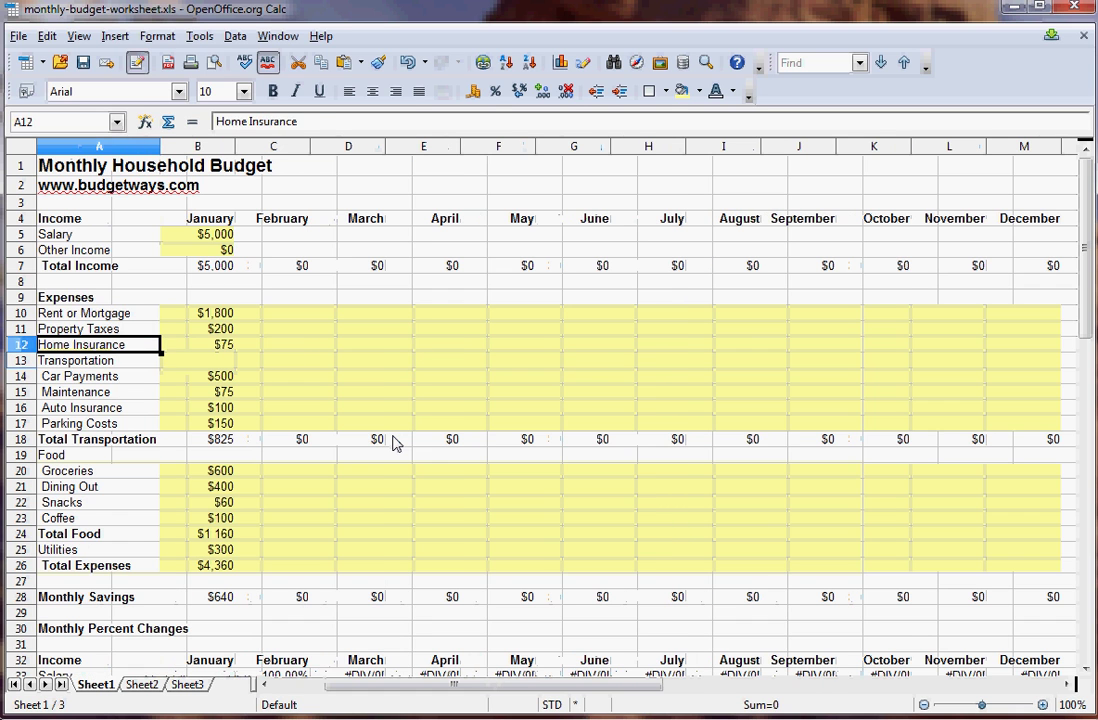
pyautogui.press('Up')
pyautogui.press('Up')
pyautogui.press('Up')
pyautogui.press('Up')
pyautogui.press('Up')
pyautogui.press('Up')
pyautogui.press('Up')
pyautogui.press('Right')
pyautogui.hotkey('shift', 'Down')
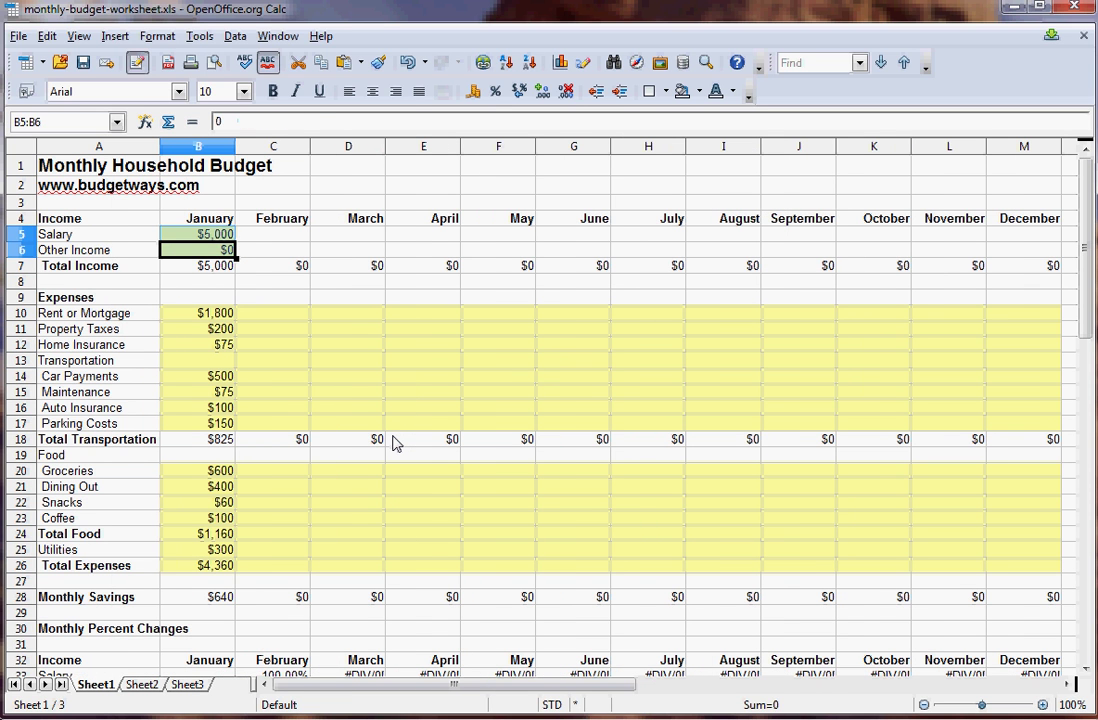
pyautogui.press('Right')
pyautogui.press('Up')
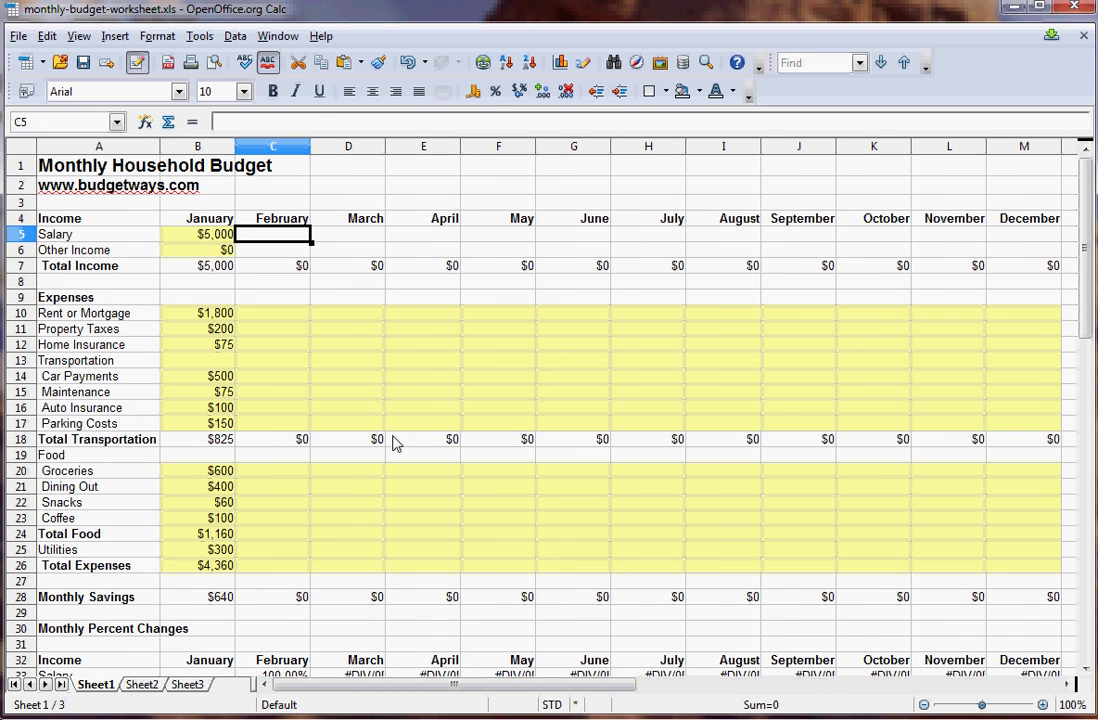
pyautogui.hotkey('shift', 'Down')
pyautogui.hotkey('shift', 'Right')
pyautogui.hotkey('shift', 'Right')
pyautogui.hotkey('shift', 'Right')
pyautogui.hotkey('shift', 'Right')
pyautogui.hotkey('shift', 'Right')
pyautogui.hotkey('shift', 'Right')
pyautogui.hotkey('shift', 'Right')
pyautogui.hotkey('shift', 'Right')
pyautogui.hotkey('shift', 'Right')
pyautogui.hotkey('shift', 'Right')
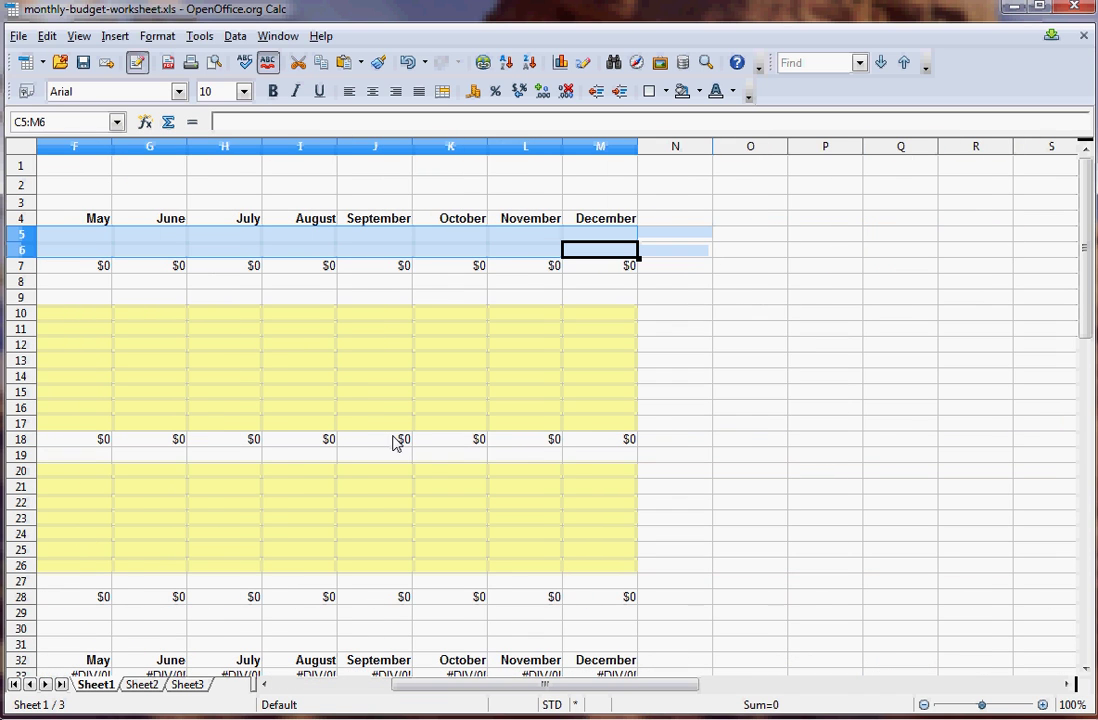
pyautogui.rightClick(313, 257)
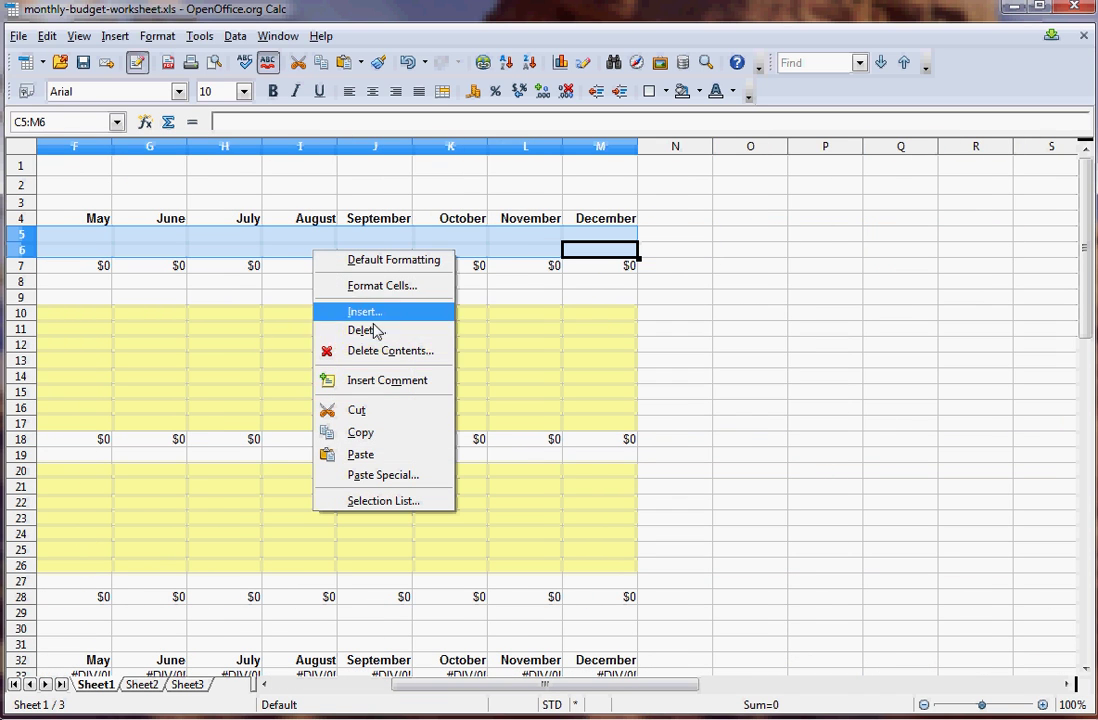
pyautogui.click(384, 475)
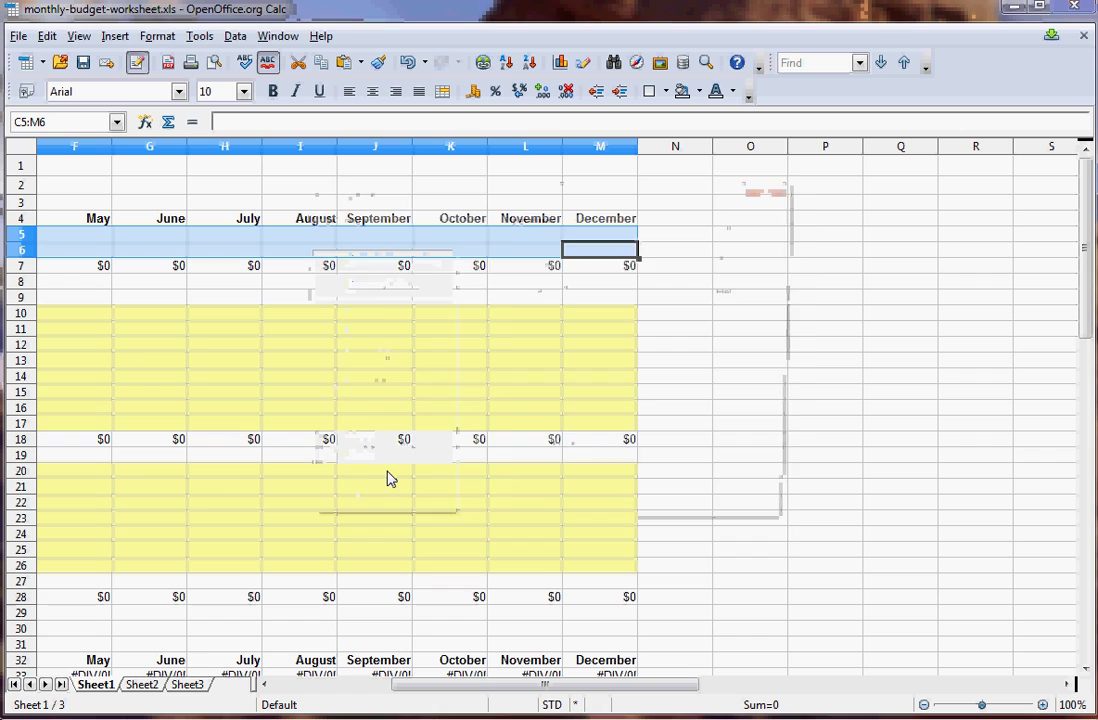
pyautogui.click(725, 233)
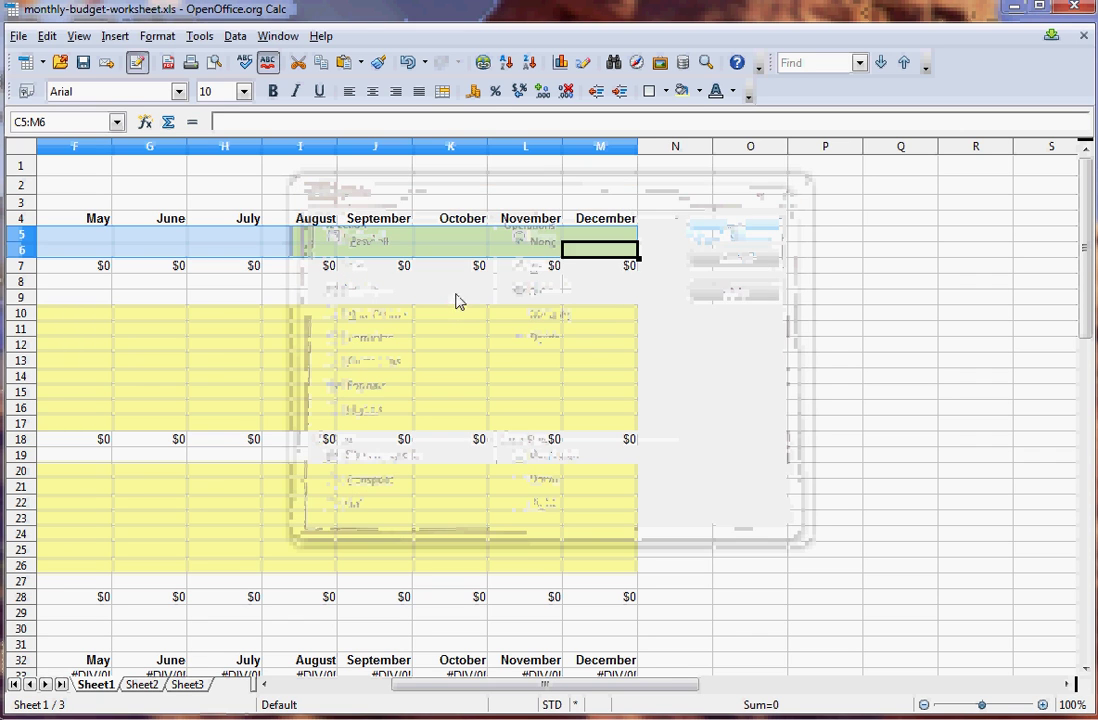
pyautogui.click(456, 298)
pyautogui.press('Home')
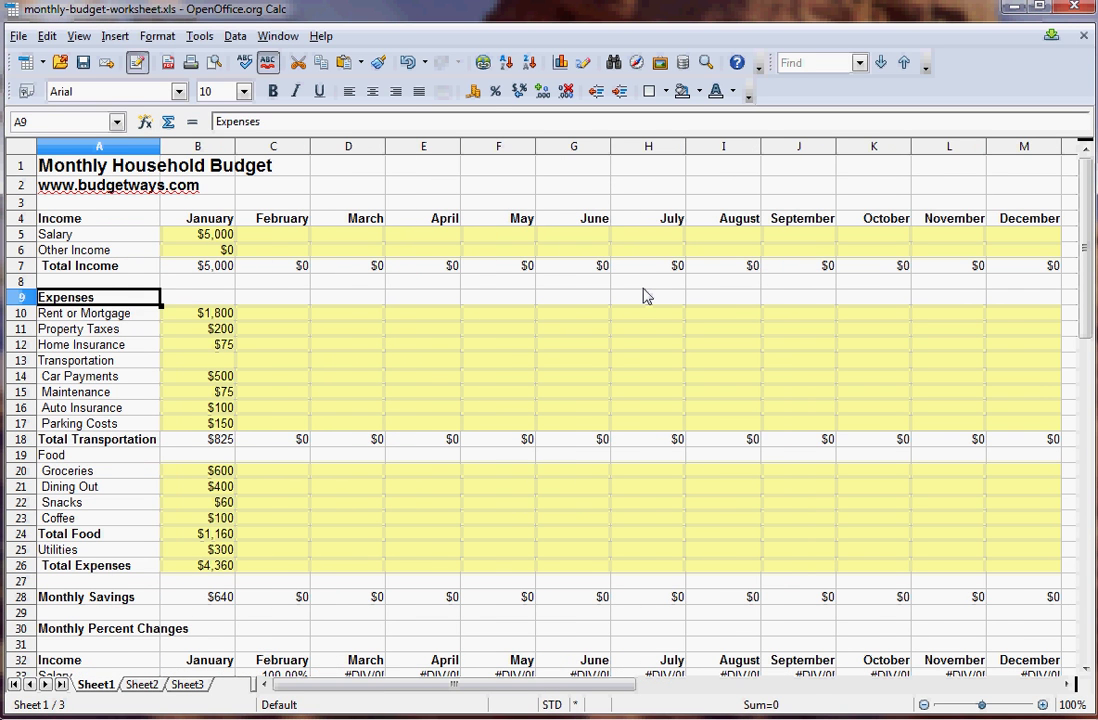
pyautogui.press('Up')
pyautogui.press('Right')
pyautogui.press('Right')
pyautogui.press('Right')
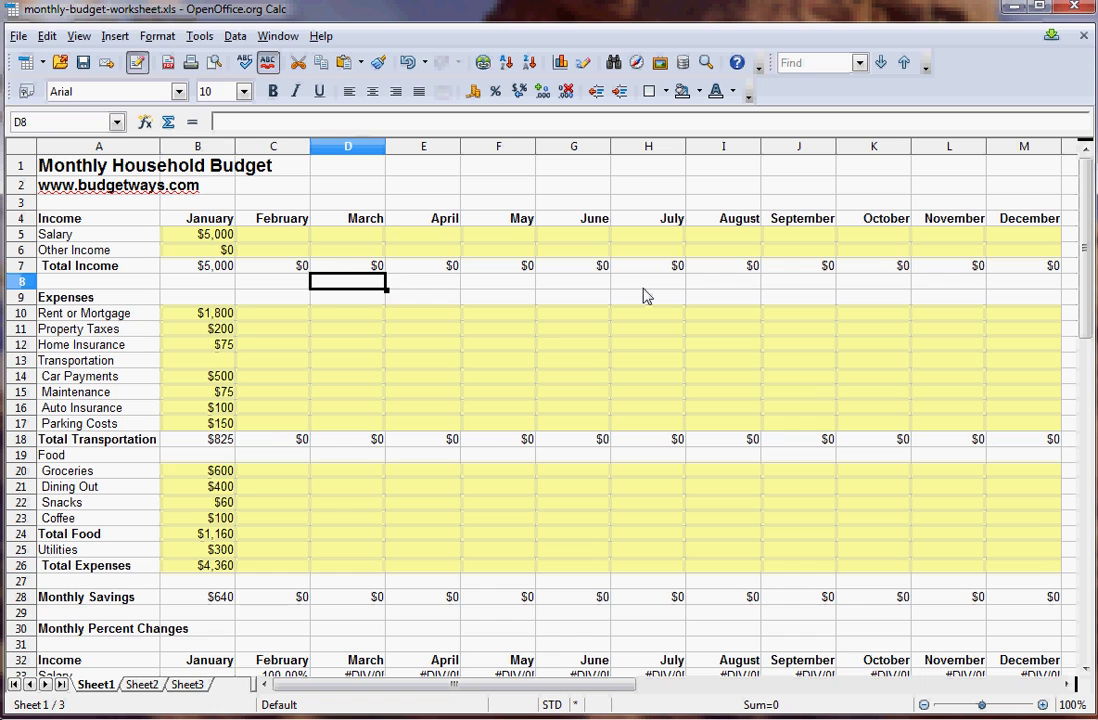
pyautogui.press('Right')
pyautogui.press('Right')
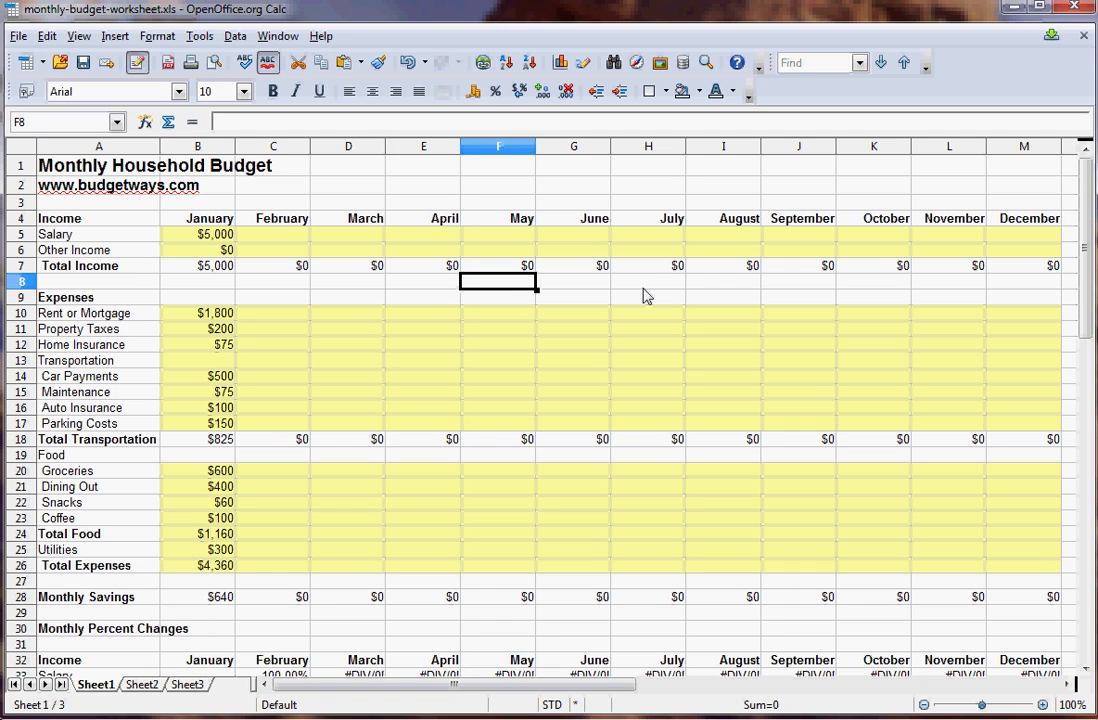
pyautogui.press('Down')
pyautogui.press('Down')
pyautogui.press('Down')
pyautogui.press('Down')
pyautogui.press('Down')
pyautogui.press('Down')
pyautogui.press('Down')
pyautogui.press('Down')
pyautogui.press('Down')
pyautogui.press('Down')
pyautogui.press('Down')
pyautogui.press('Down')
pyautogui.press('Down')
pyautogui.press('Down')
pyautogui.press('Down')
pyautogui.press('Down')
pyautogui.press('Down')
pyautogui.press('Down')
pyautogui.press('Down')
pyautogui.press('Down')
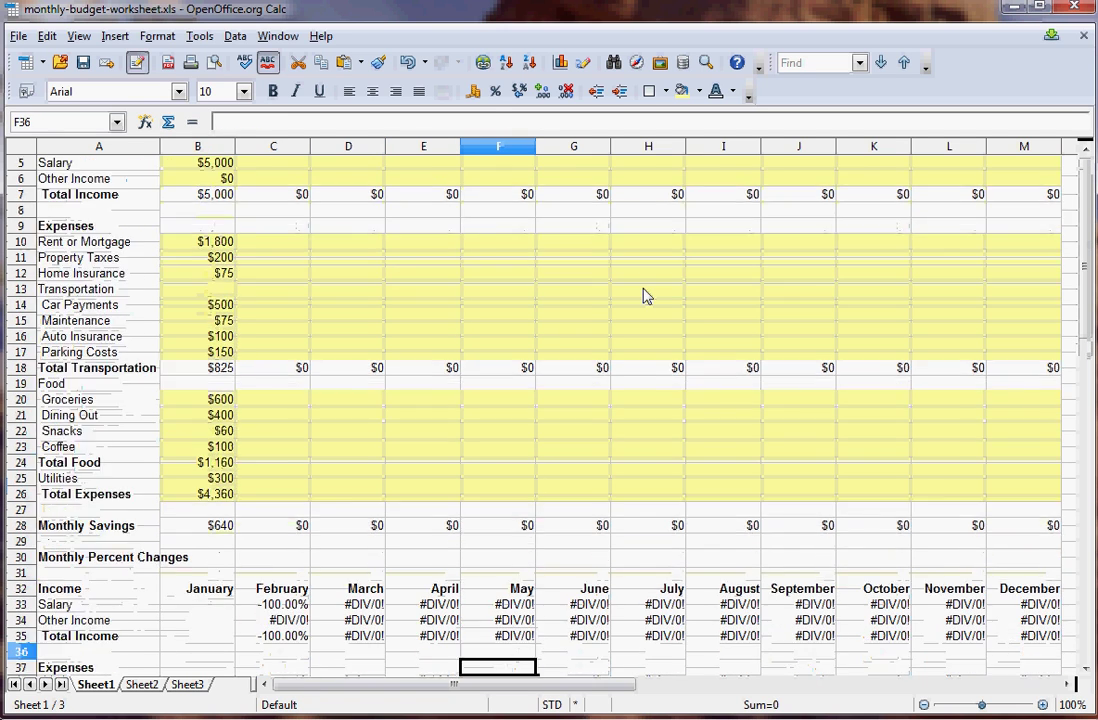
pyautogui.press('Down')
pyautogui.press('Down')
pyautogui.press('Down')
pyautogui.press('Down')
pyautogui.press('Down')
pyautogui.press('Down')
pyautogui.press('Down')
pyautogui.press('Down')
pyautogui.press('Down')
pyautogui.press('Down')
pyautogui.press('Down')
pyautogui.press('Down')
pyautogui.press('Down')
pyautogui.press('Down')
pyautogui.press('Down')
pyautogui.press('Down')
pyautogui.press('Down')
pyautogui.press('Down')
pyautogui.press('Down')
pyautogui.press('Down')
pyautogui.press('Down')
pyautogui.press('Up')
pyautogui.press('Up')
pyautogui.press('Up')
pyautogui.press('Left')
pyautogui.press('Left')
pyautogui.press('Left')
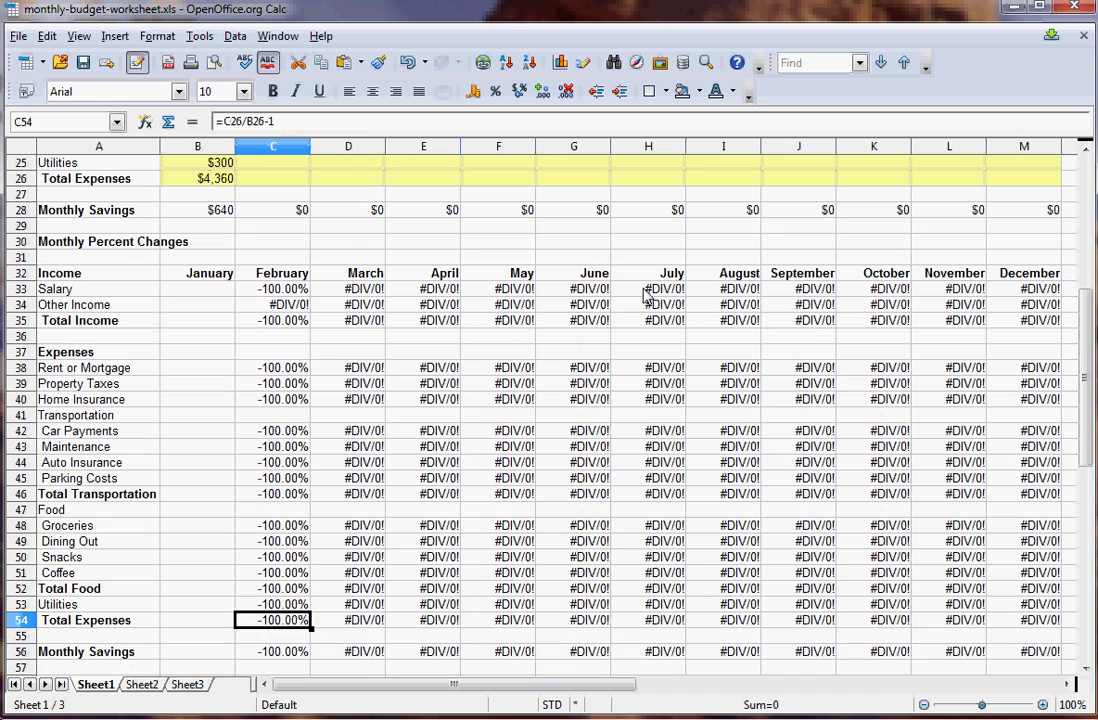
pyautogui.press('Up')
pyautogui.press('Up')
pyautogui.press('Up')
pyautogui.press('Up')
pyautogui.press('Up')
pyautogui.press('Up')
pyautogui.press('Up')
pyautogui.press('Up')
pyautogui.press('Up')
pyautogui.press('Up')
pyautogui.press('Up')
pyautogui.press('Up')
pyautogui.press('Up')
pyautogui.press('Up')
pyautogui.press('Up')
pyautogui.press('Up')
pyautogui.press('Up')
pyautogui.press('Up')
pyautogui.press('Up')
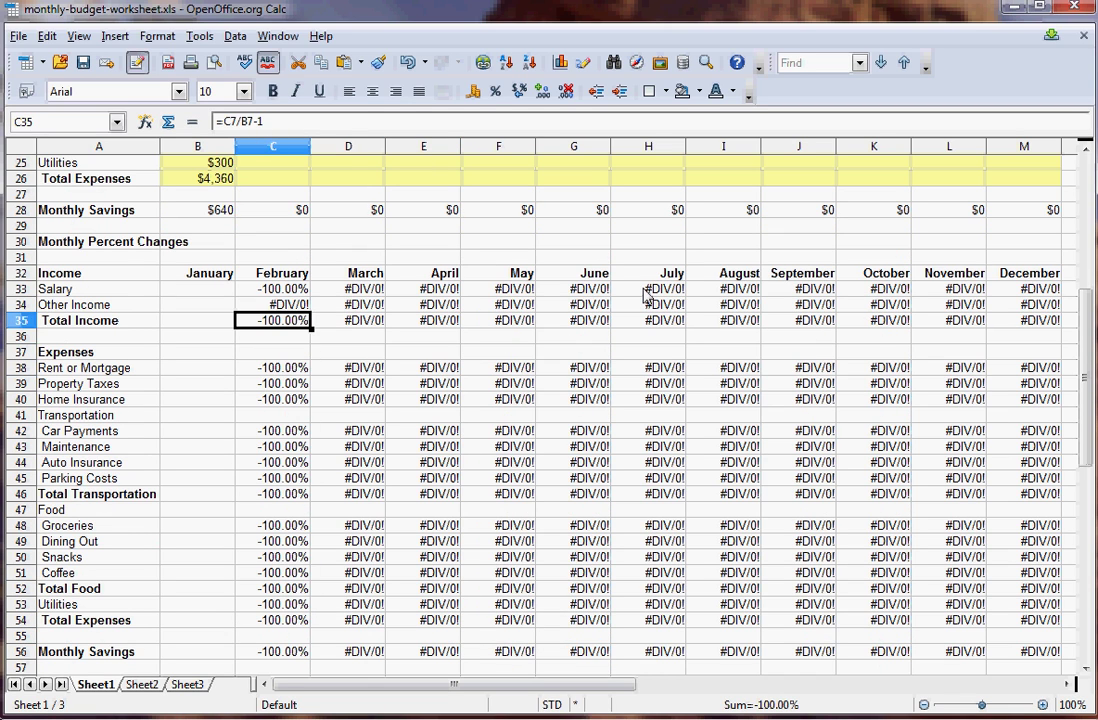
pyautogui.press('Down')
pyautogui.press('Down')
pyautogui.press('Down')
pyautogui.press('Down')
pyautogui.press('Down')
pyautogui.press('Down')
pyautogui.press('Down')
pyautogui.press('Down')
pyautogui.press('Down')
pyautogui.press('Down')
pyautogui.press('Down')
pyautogui.press('Down')
pyautogui.press('Down')
pyautogui.press('Down')
pyautogui.press('Down')
pyautogui.press('Down')
pyautogui.press('Down')
pyautogui.press('Down')
pyautogui.press('Down')
pyautogui.press('Down')
pyautogui.press('Left')
pyautogui.press('Left')
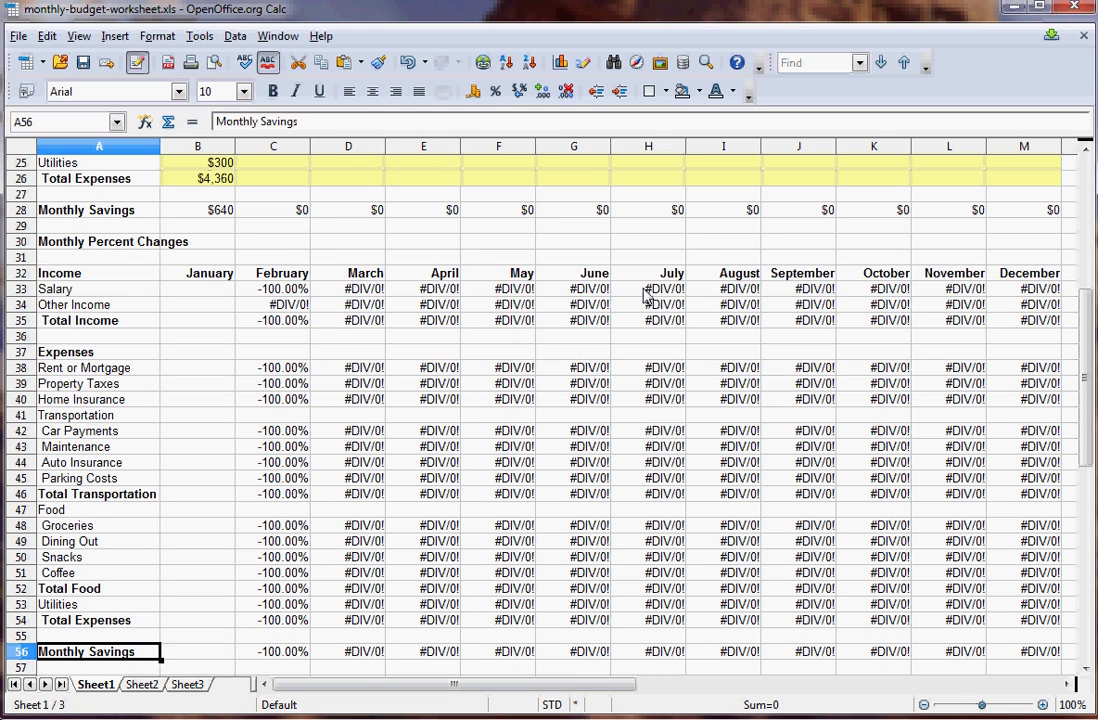
pyautogui.press('Right')
pyautogui.press('Right')
pyautogui.press('pageup')
pyautogui.press('pageup')
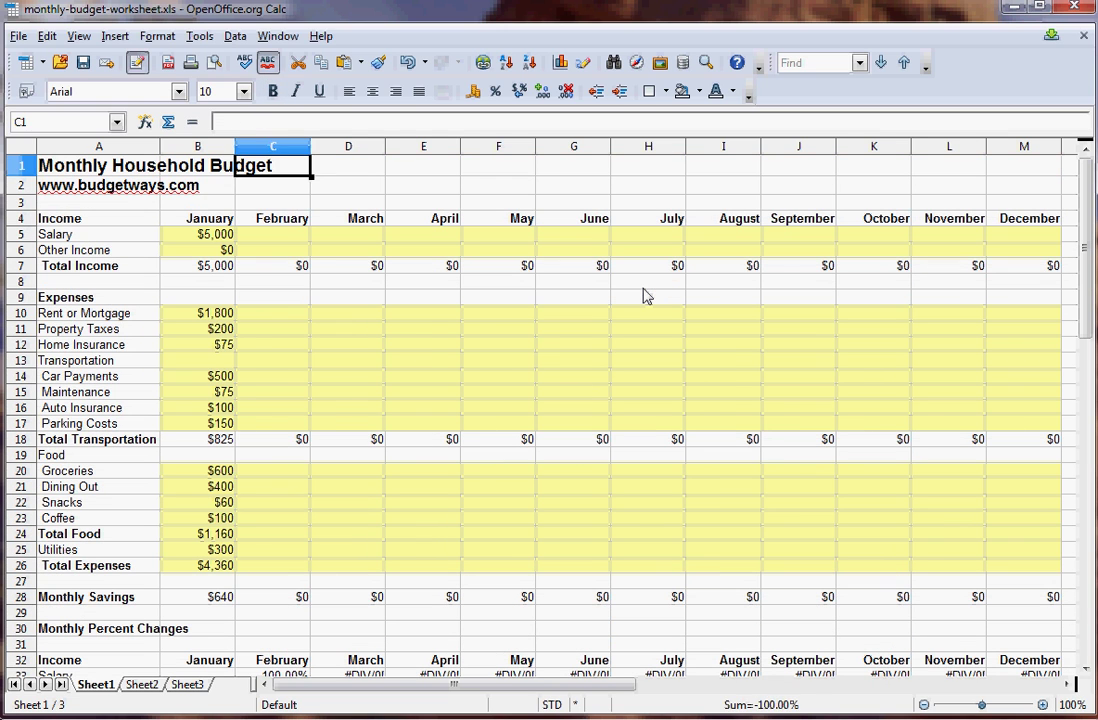
pyautogui.press('Down')
pyautogui.press('Down')
pyautogui.press('Down')
pyautogui.press('Left')
pyautogui.press('Down')
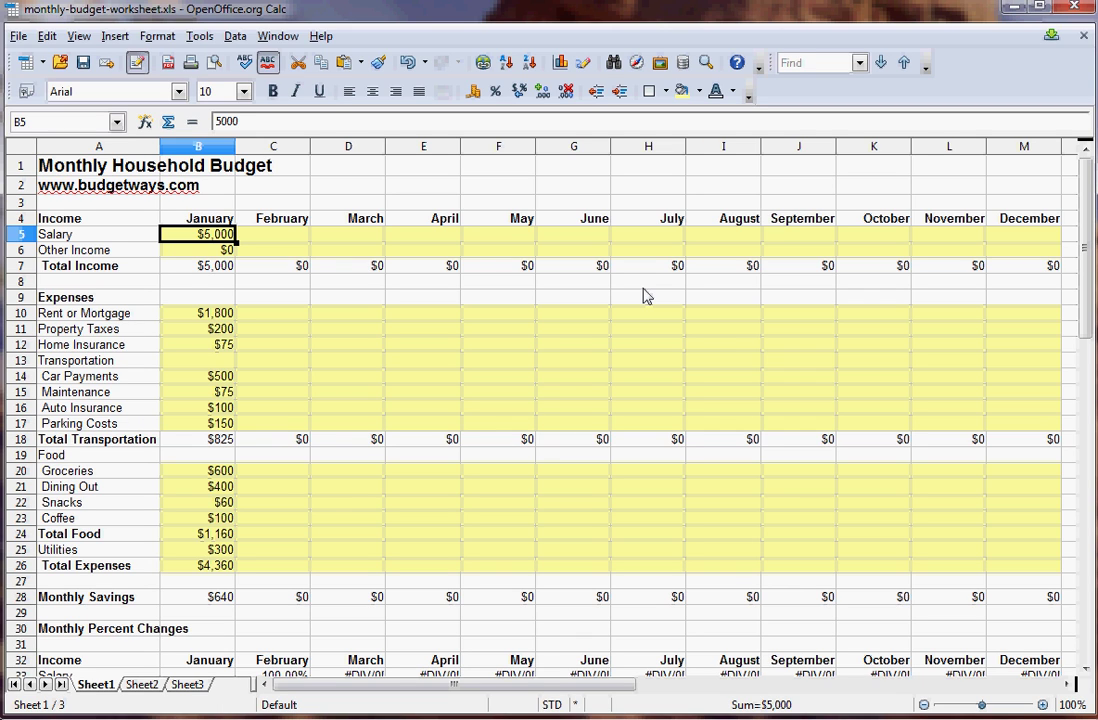
# Enter February Salary 5,500, Other Income 0, Rent 1800, Property Taxes 200 and Home Insurance 75.
pyautogui.press('Right')
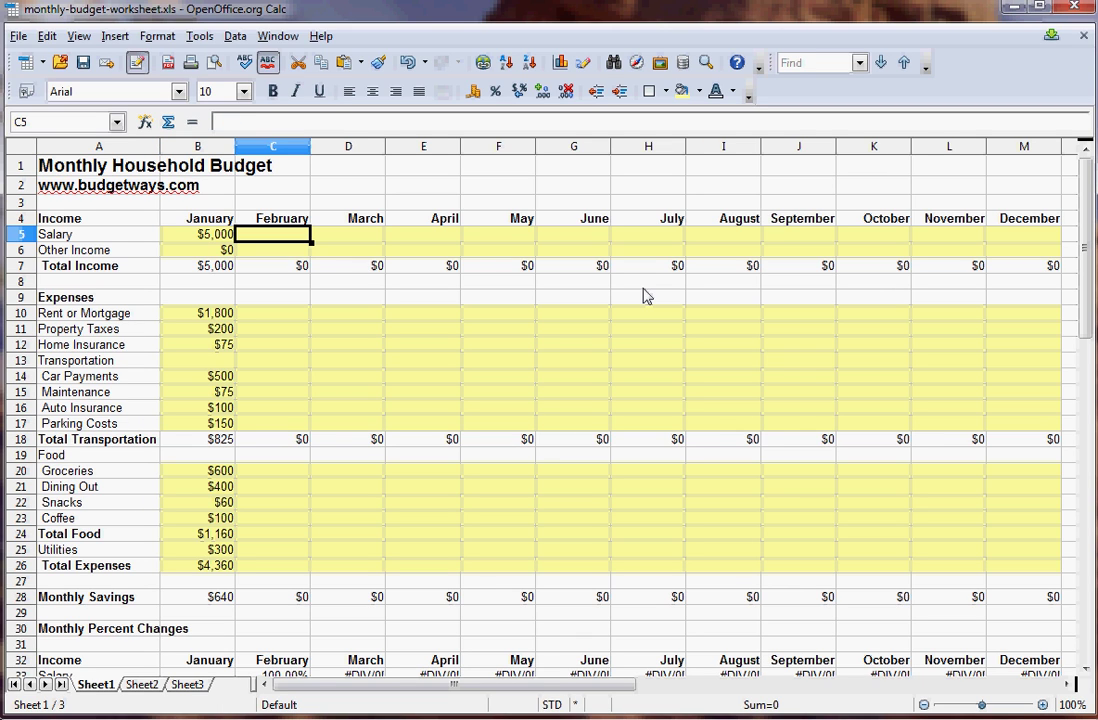
pyautogui.write('550')
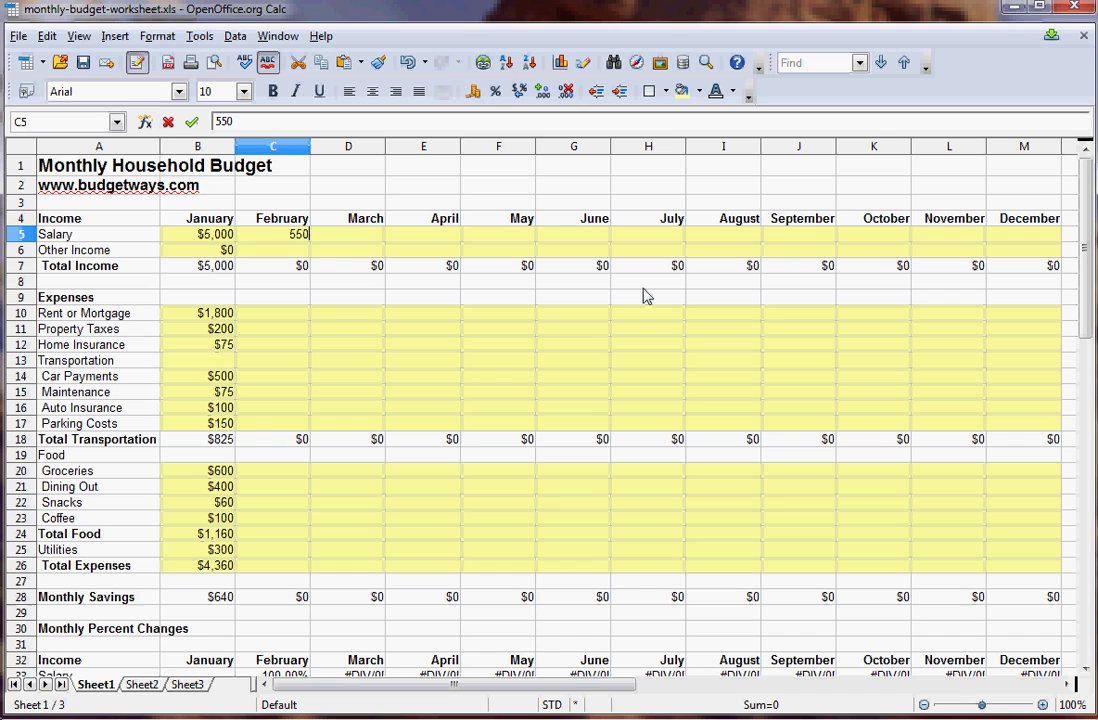
pyautogui.press('Return')
pyautogui.write('0')
pyautogui.press('Return')
pyautogui.press('Return')
pyautogui.press('Return')
pyautogui.press('Return')
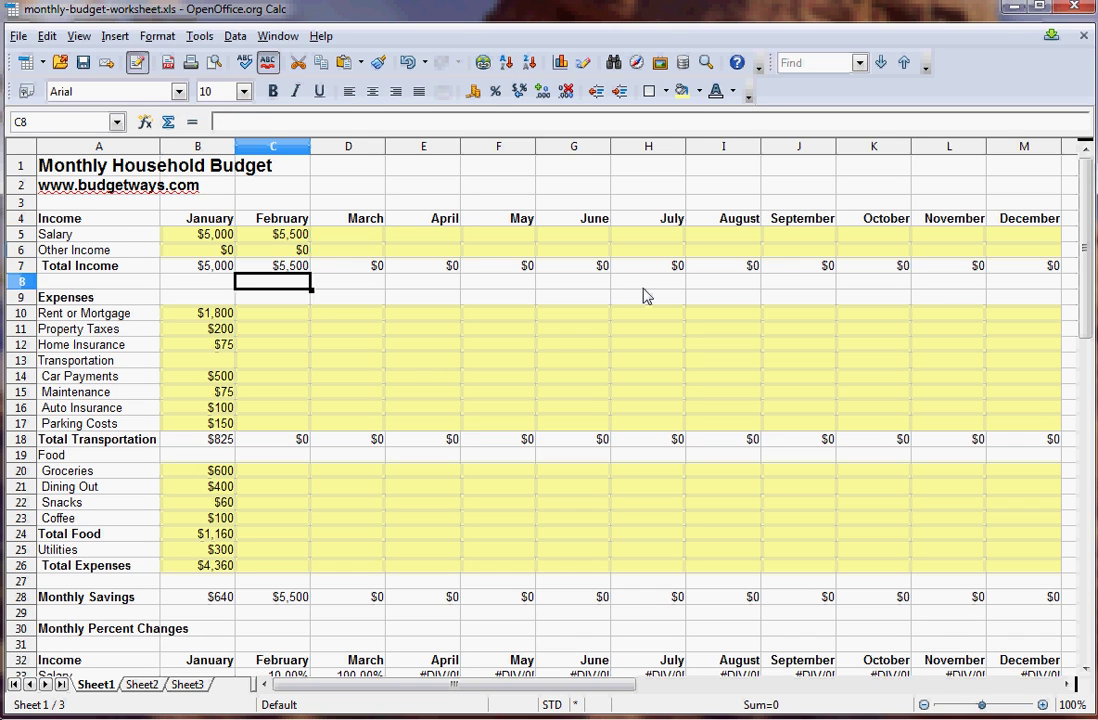
pyautogui.write('189')
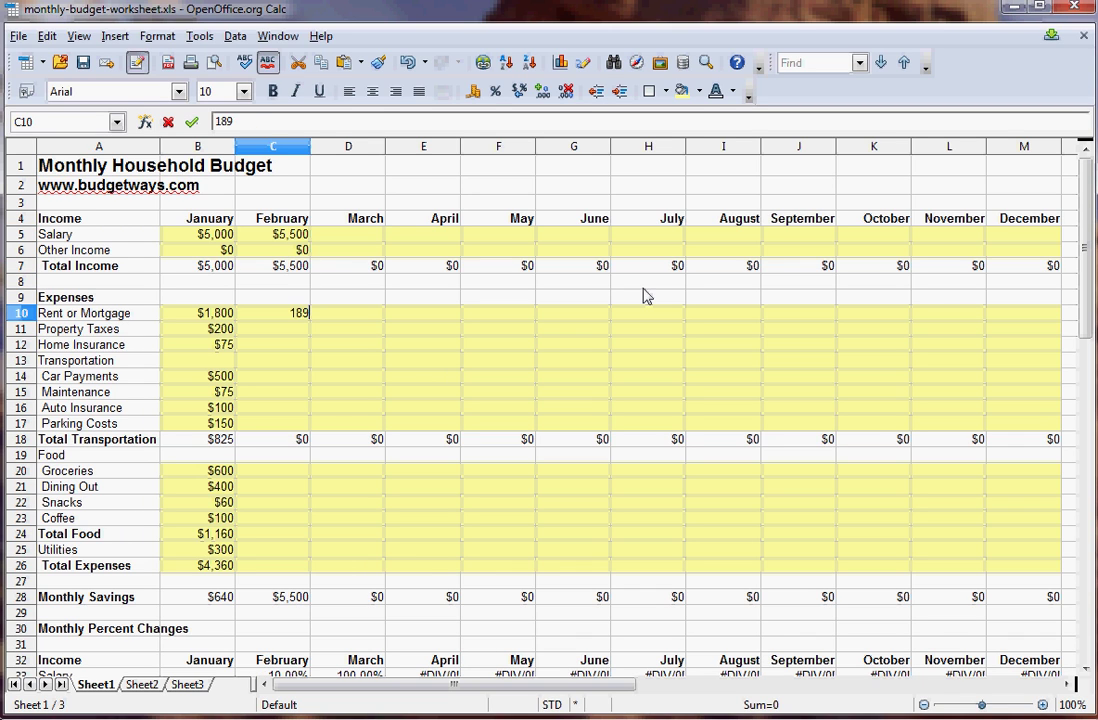
pyautogui.write('00')
pyautogui.press('Escape')
pyautogui.write('1800')
pyautogui.press('Return')
pyautogui.write('200')
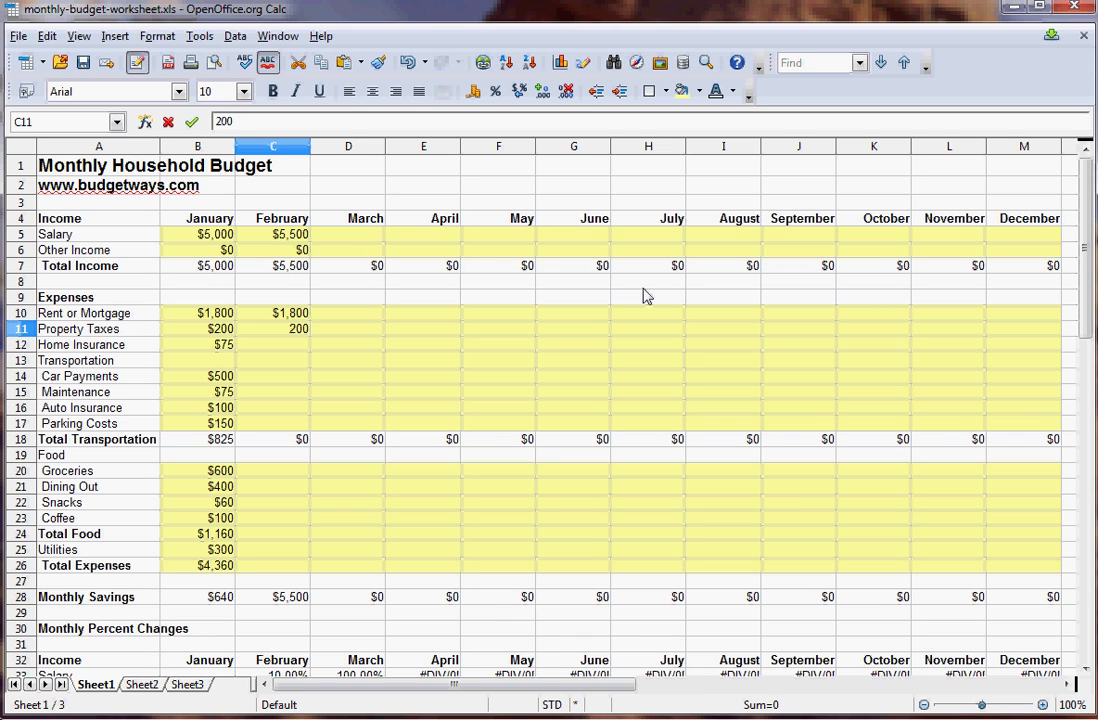
pyautogui.press('Return')
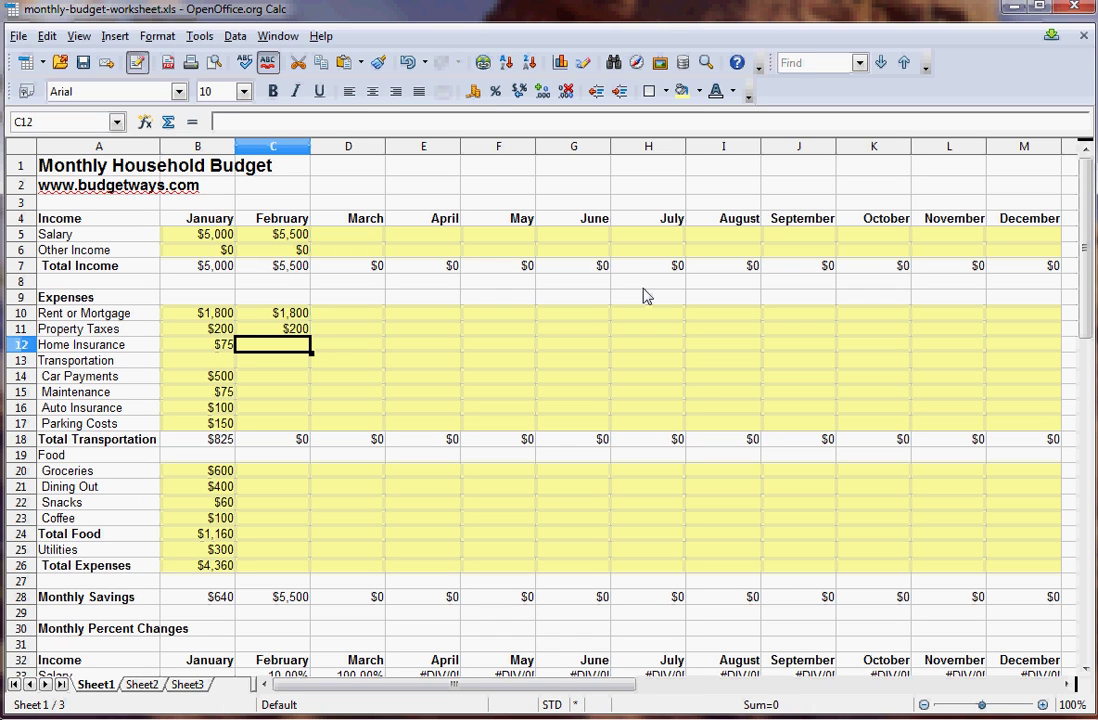
pyautogui.write('75')
pyautogui.press('Return')
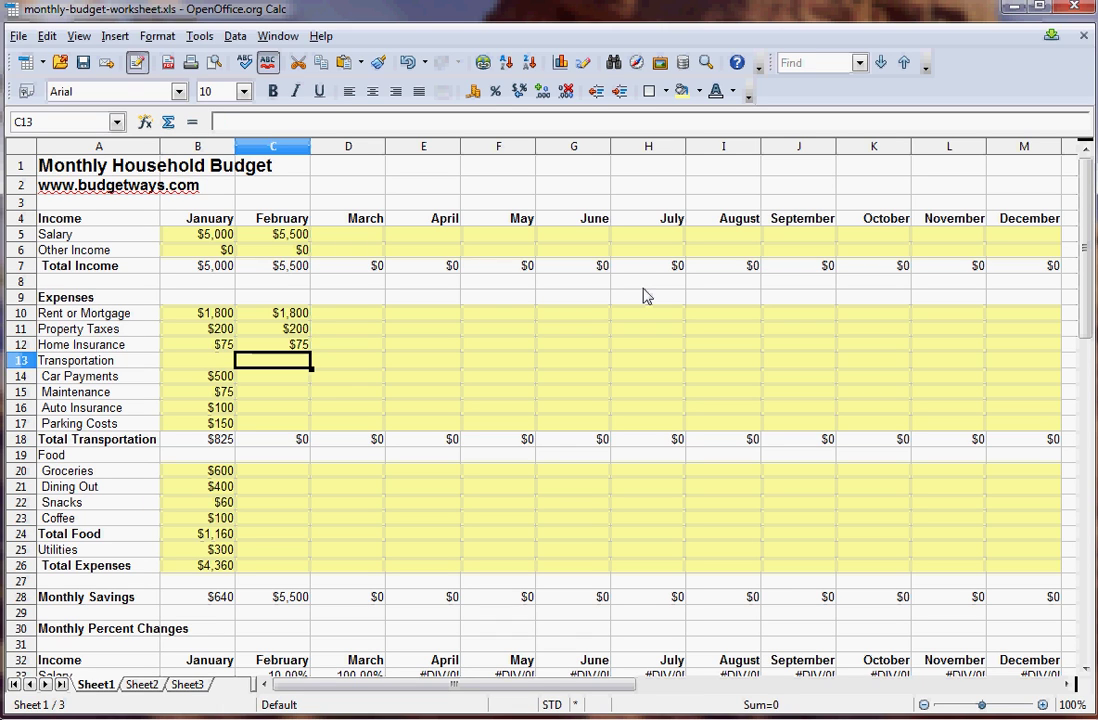
# Enter February Car Payments 600, Maintenance 50, Auto Insurance 125 and Parking 150.
pyautogui.press('Return')
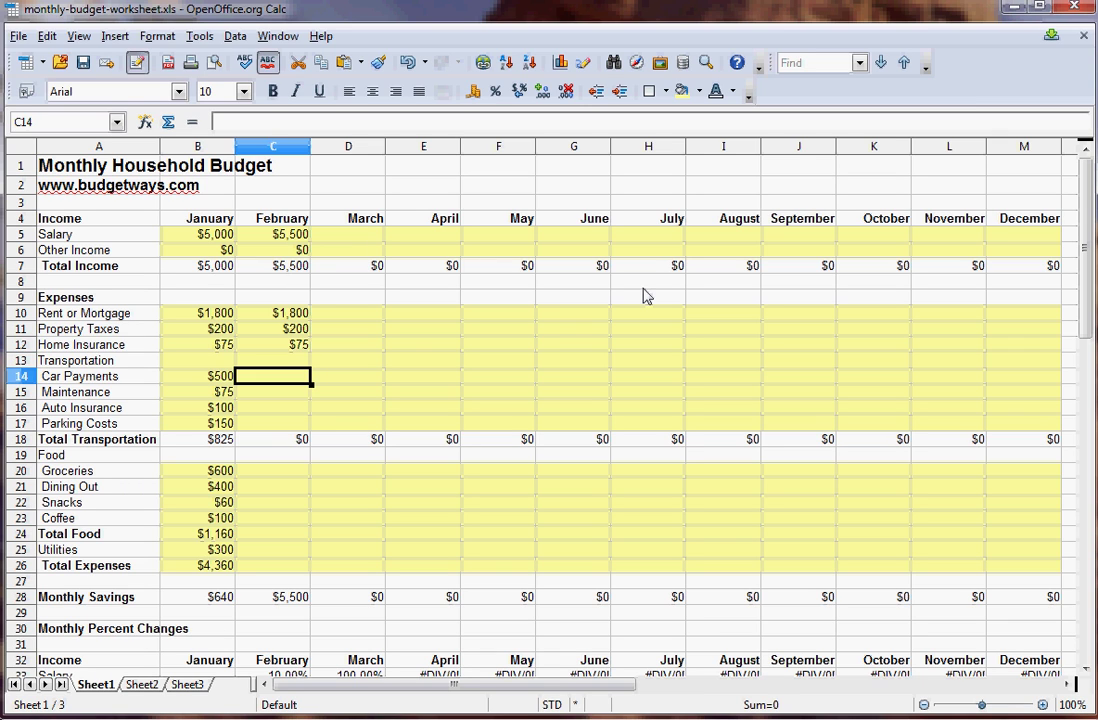
pyautogui.write('600')
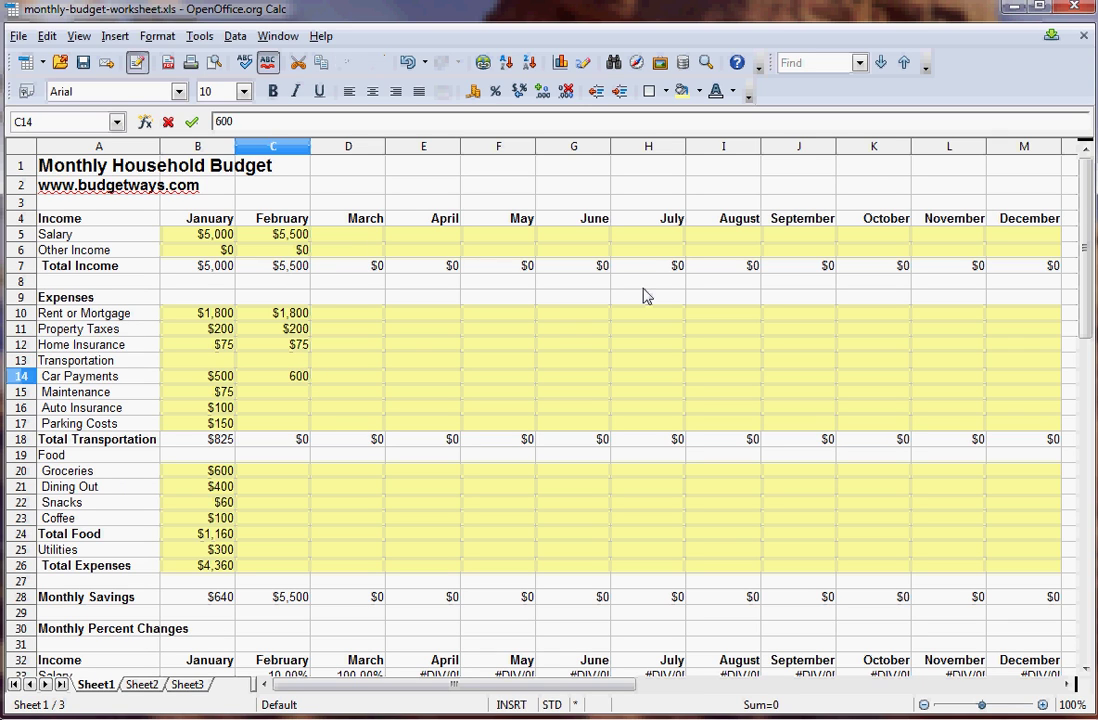
pyautogui.press('Return')
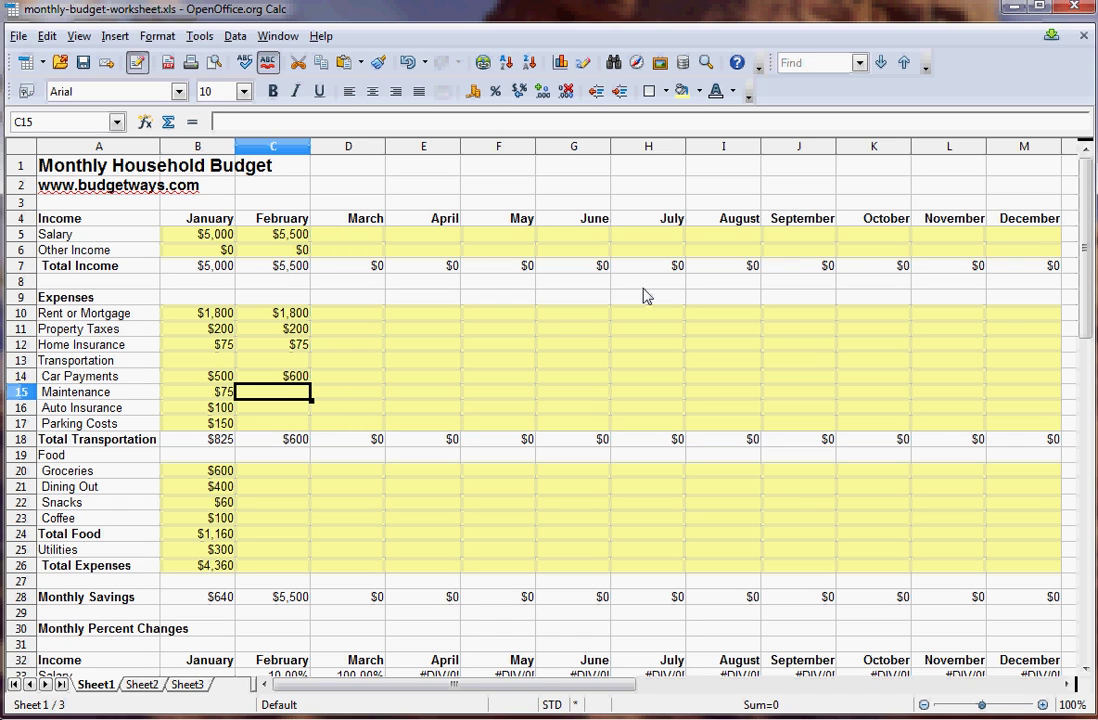
pyautogui.write('50')
pyautogui.press('Return')
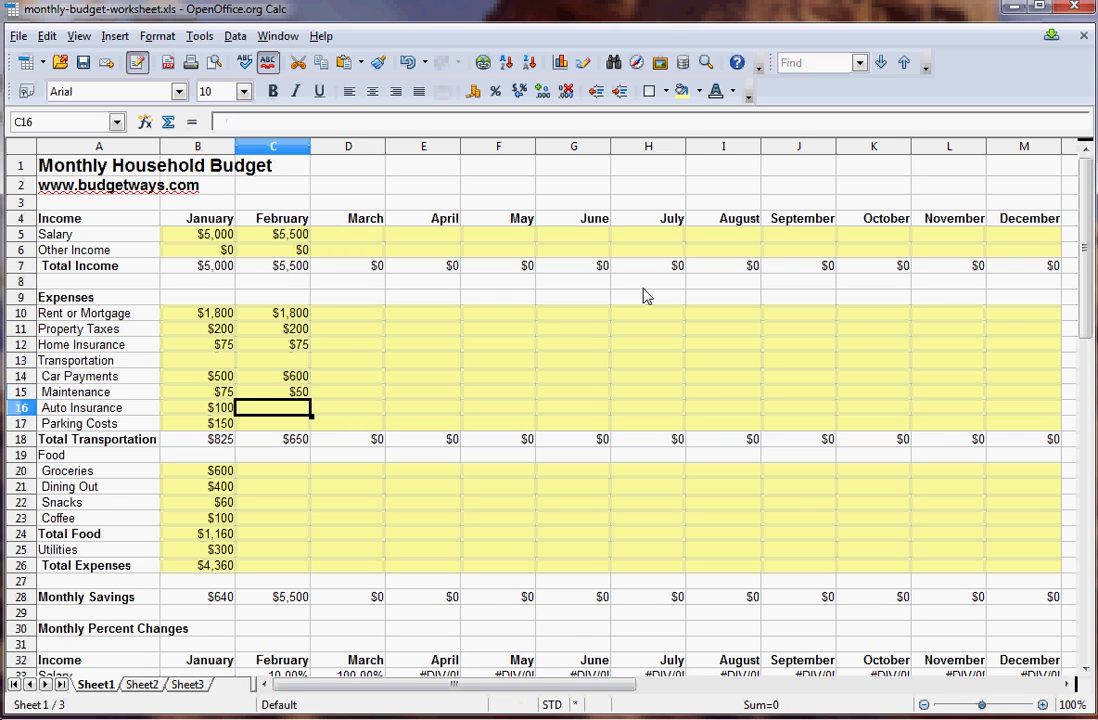
pyautogui.write('125')
pyautogui.press('Return')
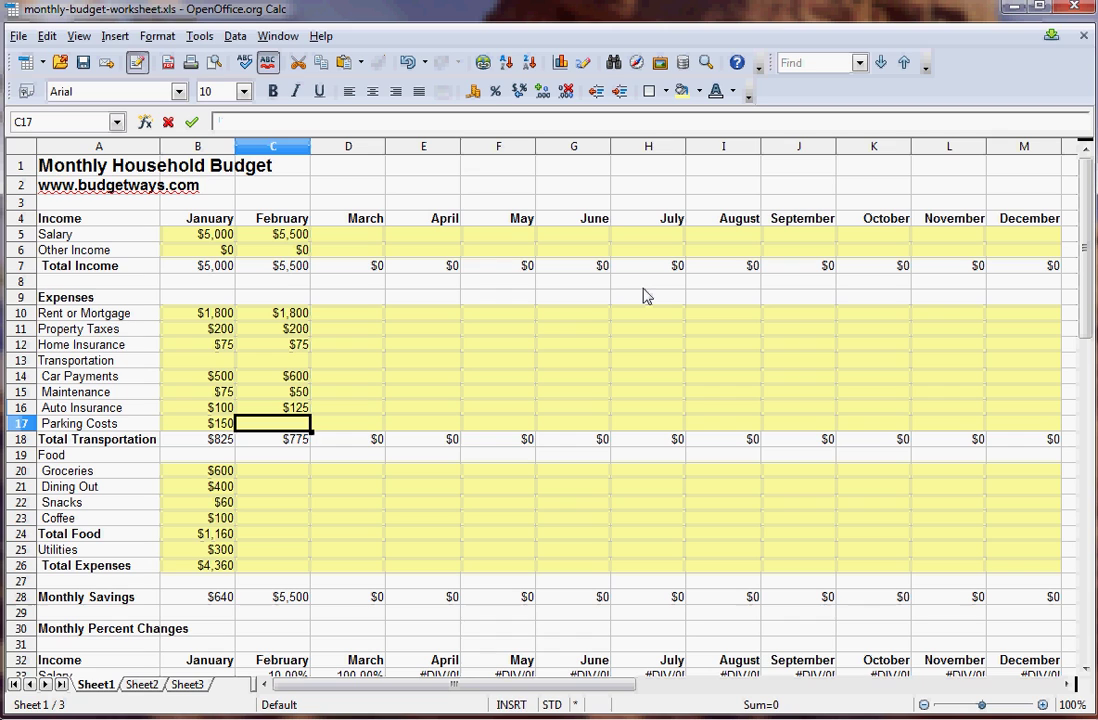
pyautogui.write('150')
pyautogui.press('Return')
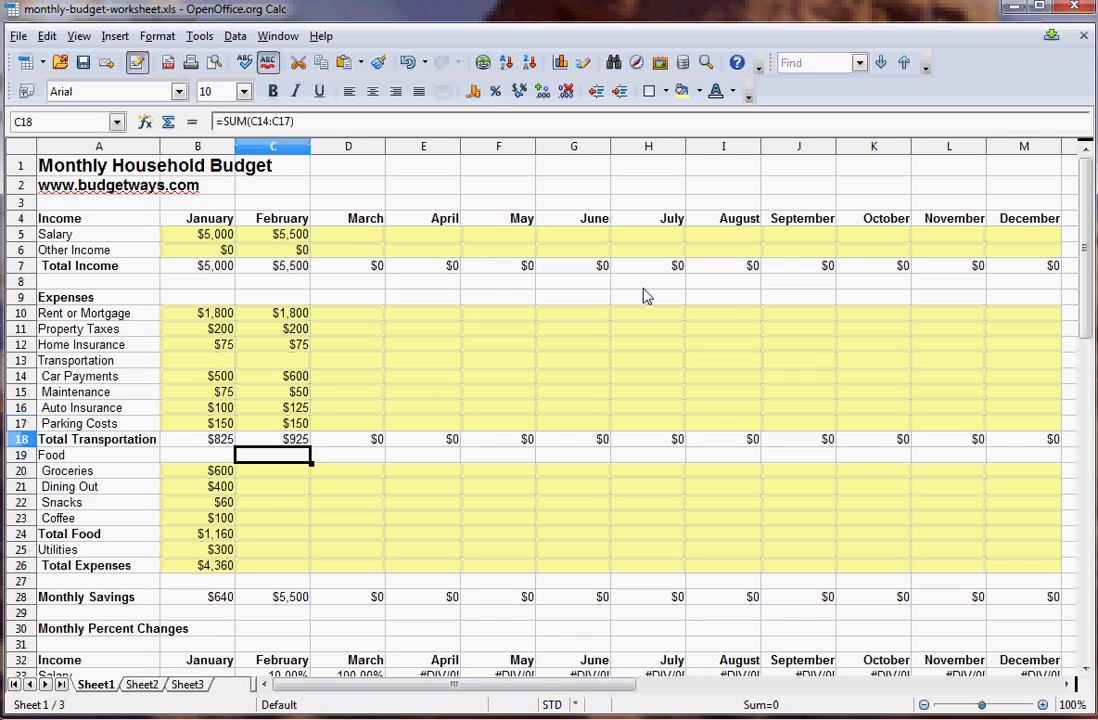
pyautogui.press('Down')
pyautogui.press('Down')
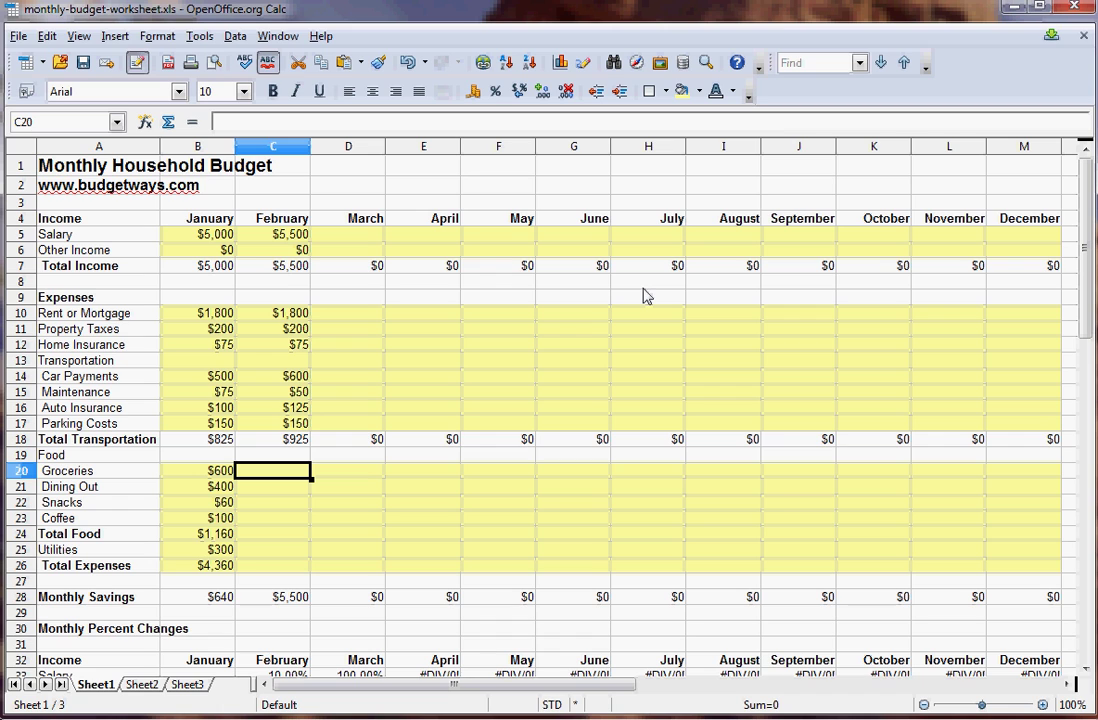
# Enter February Groceries 700, Dining Out 100, Snacks 50 and Coffee 70.
pyautogui.write('700')
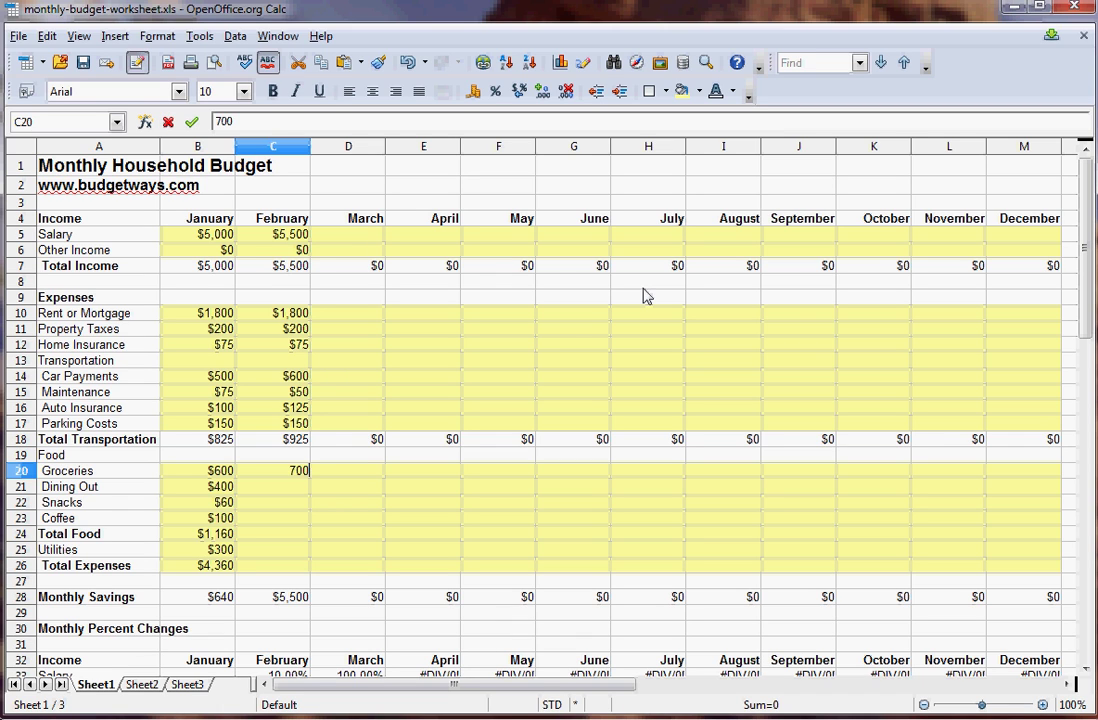
pyautogui.press('Return')
pyautogui.write('100')
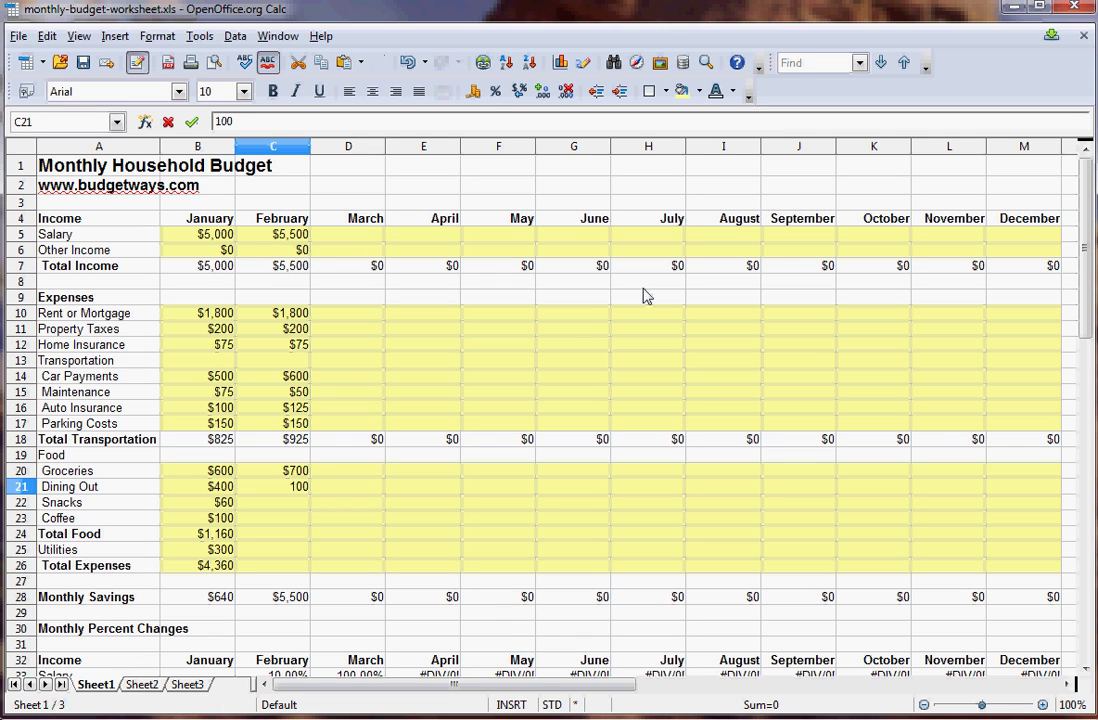
pyautogui.press('Return')
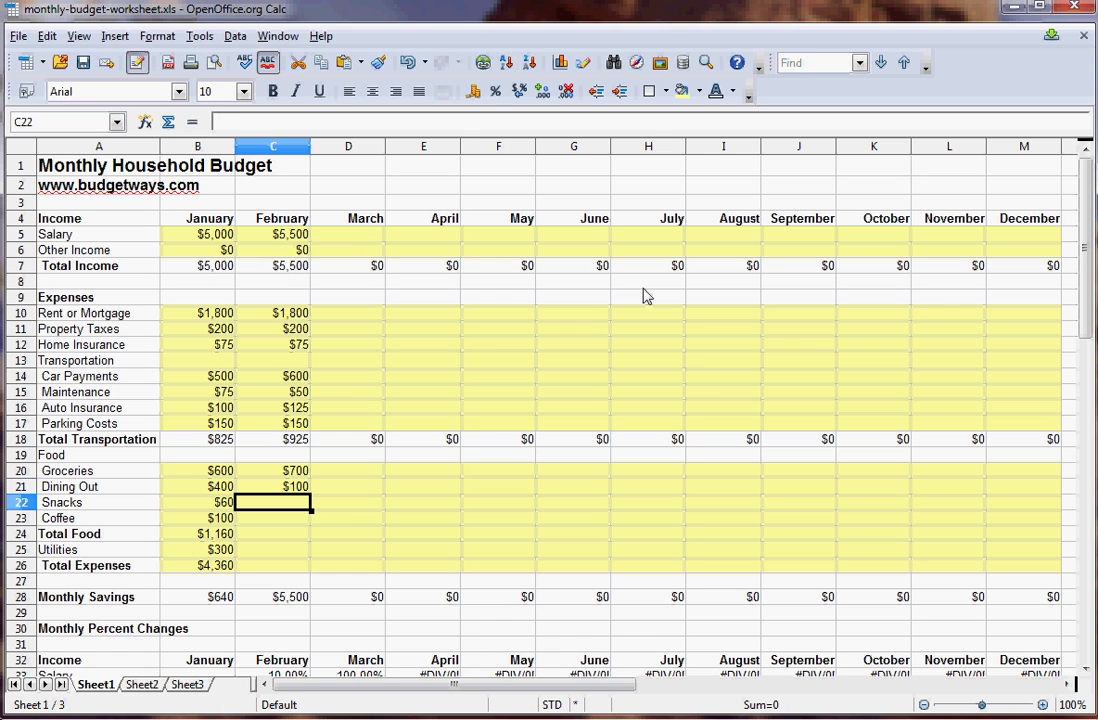
pyautogui.write('50')
pyautogui.press('Return')
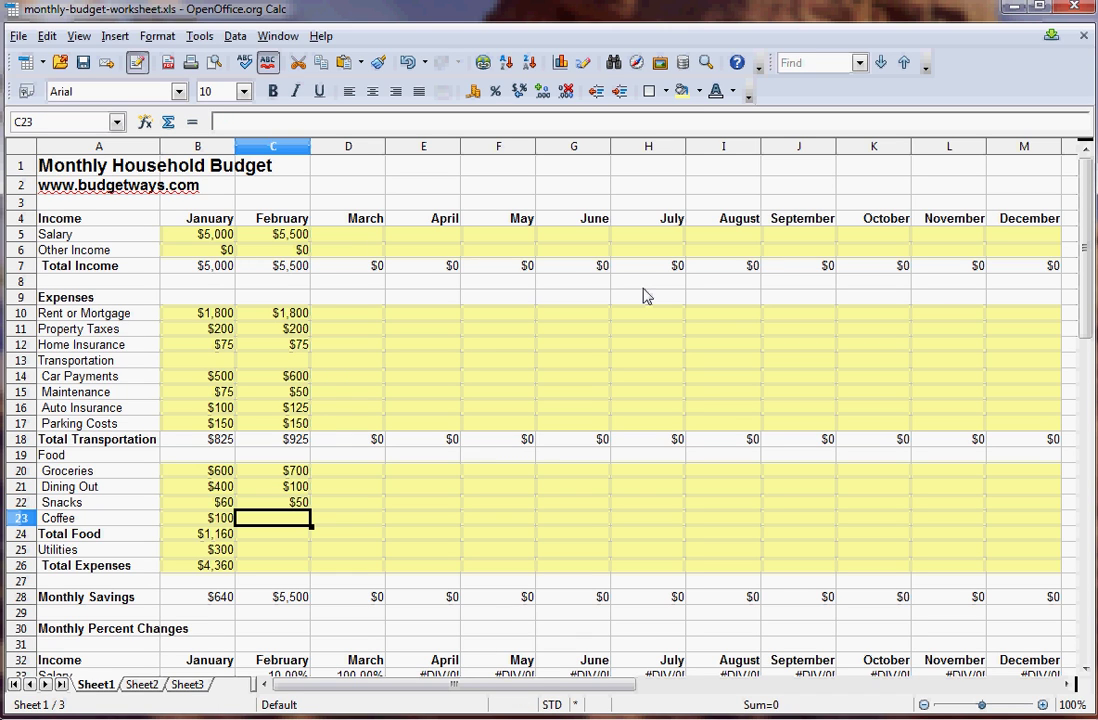
pyautogui.write('70')
pyautogui.press('Return')
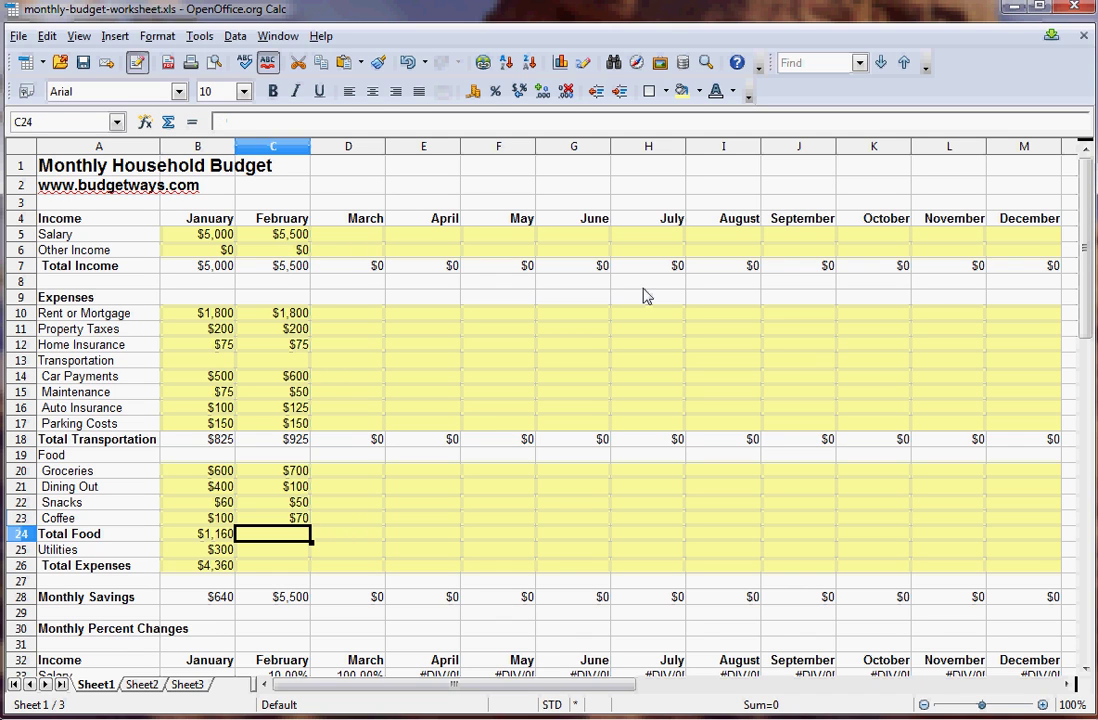
# Copy January's Total Food and Total Expenses formulas into February, enter Utilities 300, and check the totals.
pyautogui.press('Left')
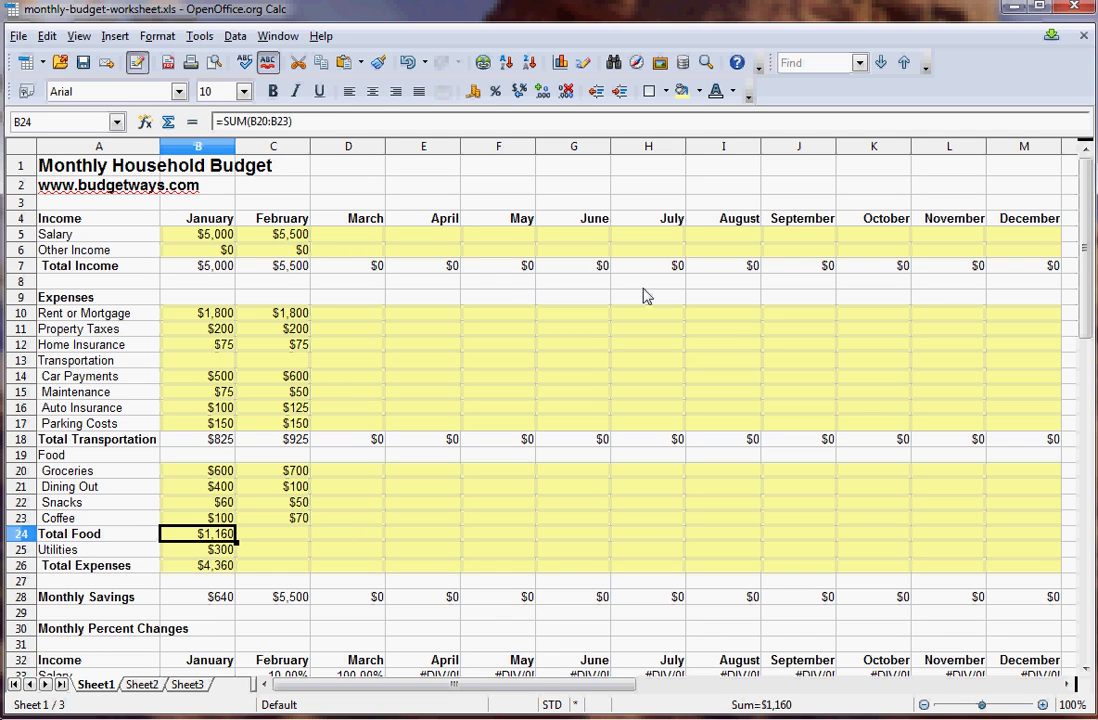
pyautogui.hotkey('ctrl', 'c')
pyautogui.press('Right')
pyautogui.hotkey('ctrl', 'v')
pyautogui.press('Down')
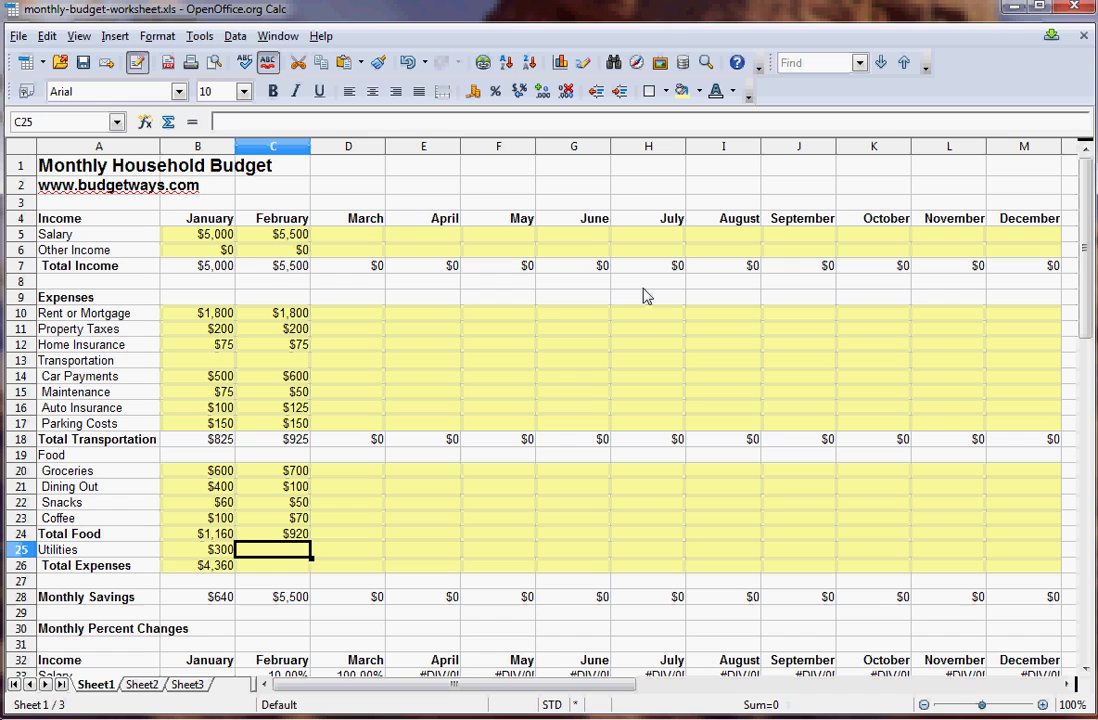
pyautogui.write('300')
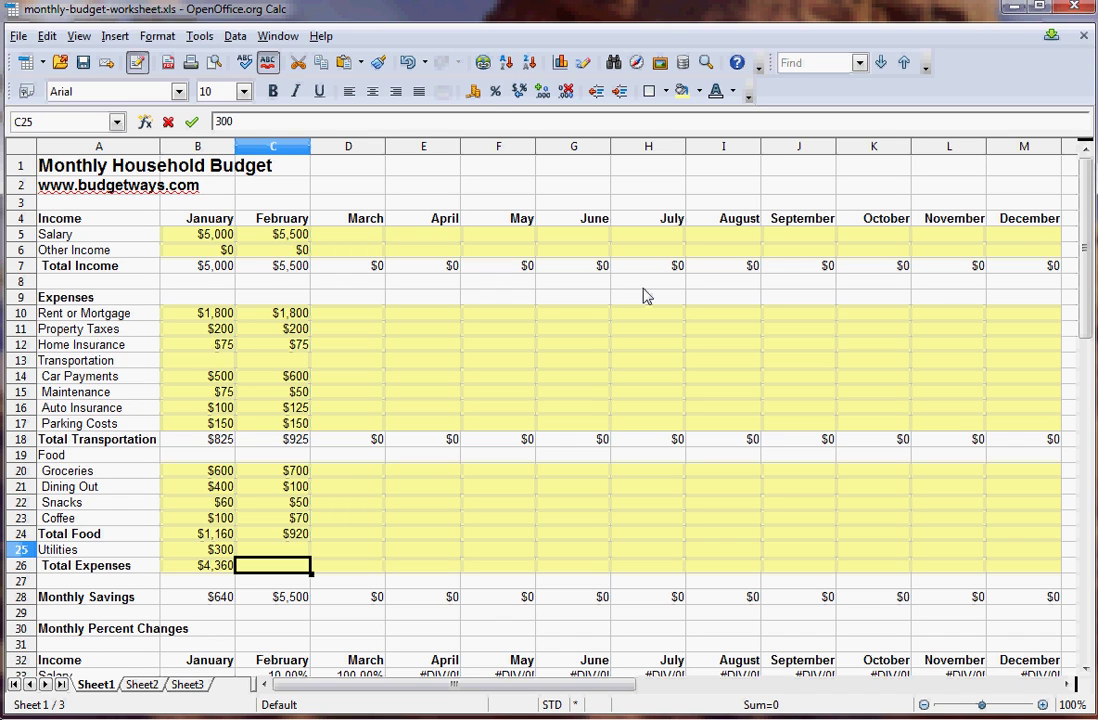
pyautogui.press('Return')
pyautogui.press('Left')
pyautogui.hotkey('ctrl', 'c')
pyautogui.press('Right')
pyautogui.hotkey('ctrl', 'v')
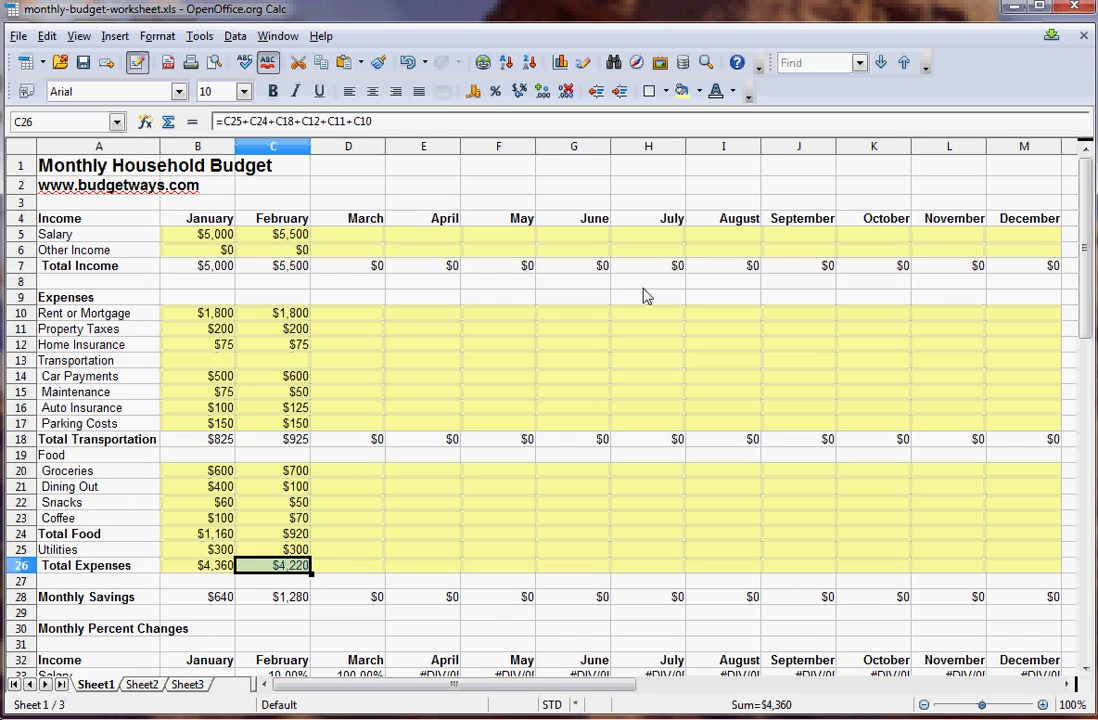
pyautogui.press('Up')
pyautogui.press('Up')
pyautogui.press('Up')
pyautogui.press('Up')
pyautogui.press('Up')
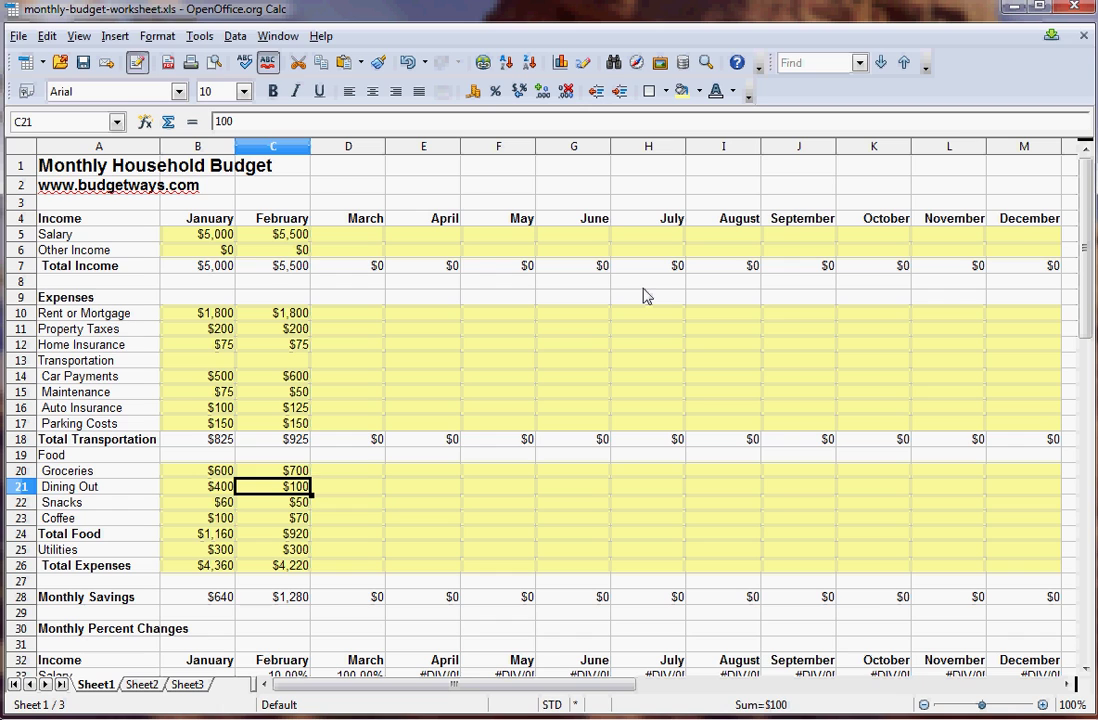
pyautogui.press('Down')
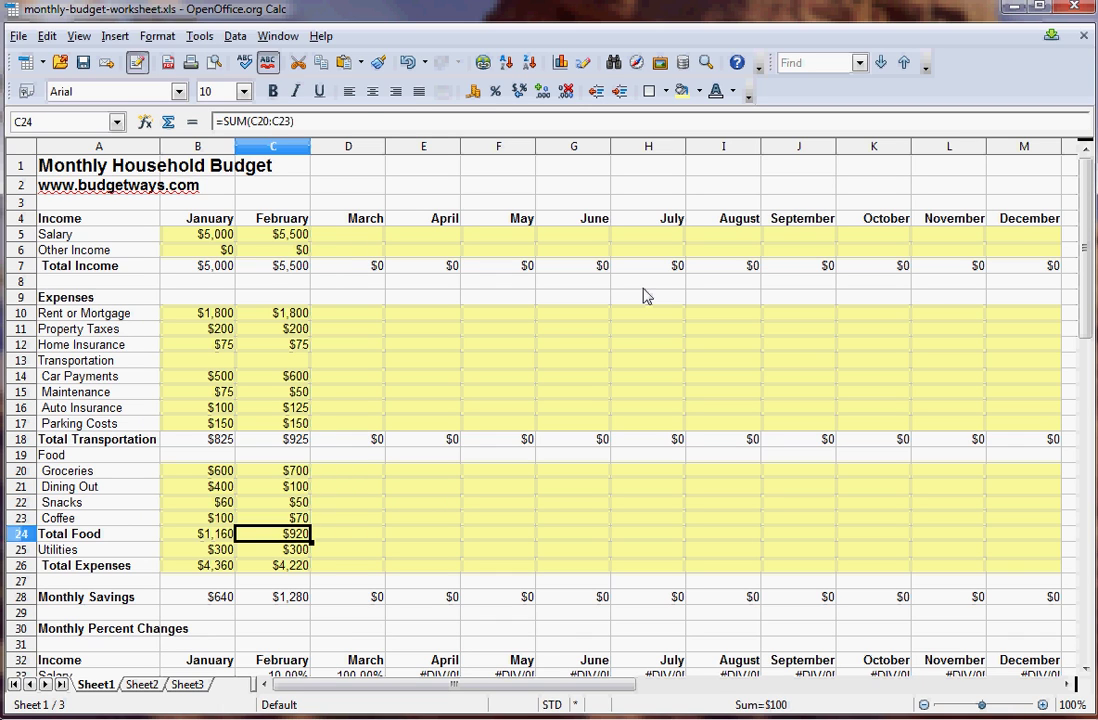
pyautogui.press('Down')
pyautogui.press('Down')
pyautogui.press('Up')
pyautogui.press('Up')
pyautogui.press('Up')
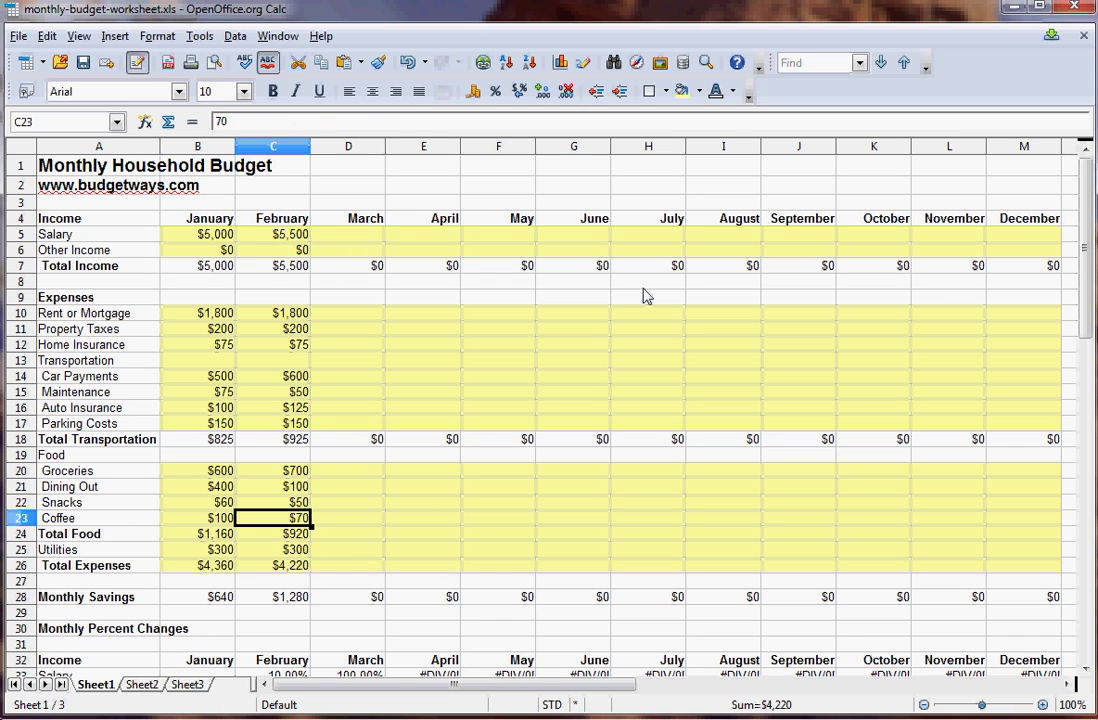
pyautogui.press('Up')
pyautogui.press('Up')
pyautogui.press('Up')
pyautogui.press('Up')
pyautogui.press('Up')
pyautogui.press('Up')
pyautogui.press('Up')
pyautogui.press('Up')
pyautogui.press('Up')
pyautogui.press('Up')
pyautogui.press('Up')
pyautogui.press('Up')
pyautogui.press('Up')
pyautogui.press('Up')
pyautogui.press('Up')
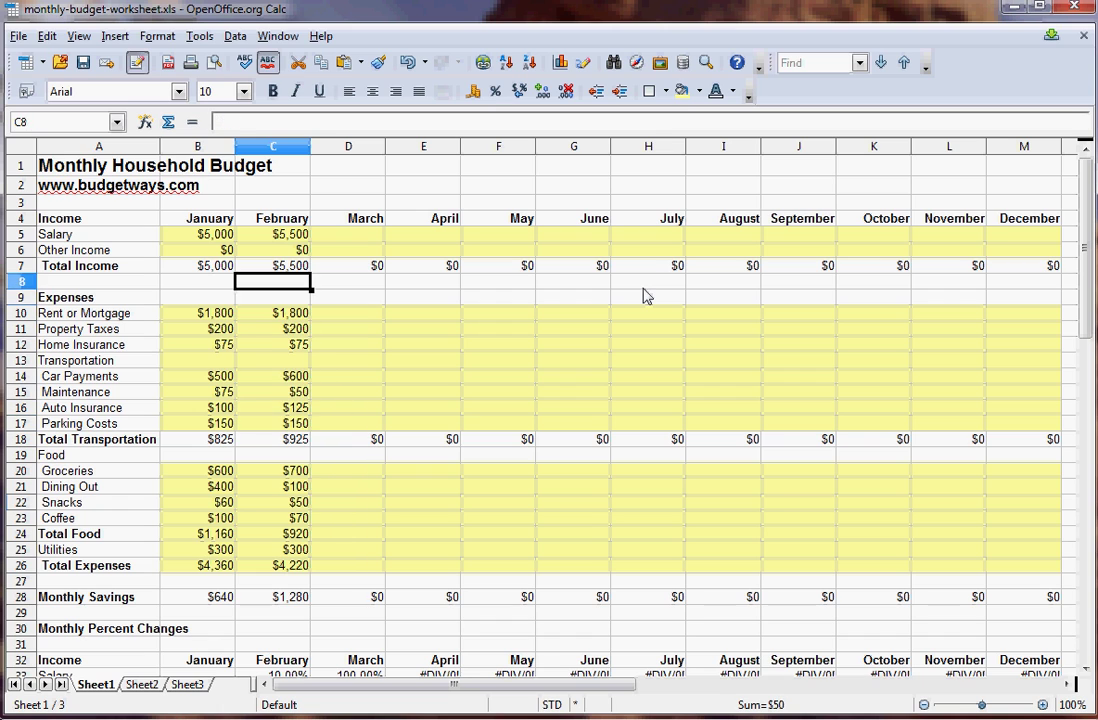
pyautogui.press('Down')
pyautogui.press('Down')
pyautogui.press('Down')
pyautogui.press('Down')
pyautogui.press('Down')
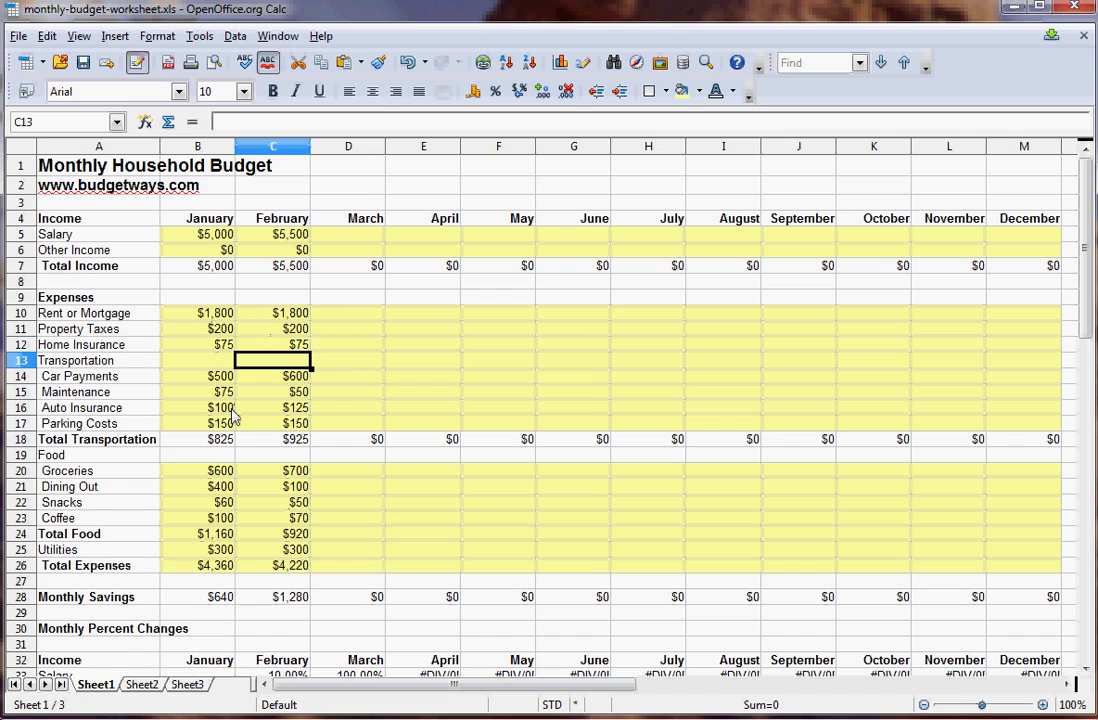
pyautogui.scroll(-8, 233, 415)
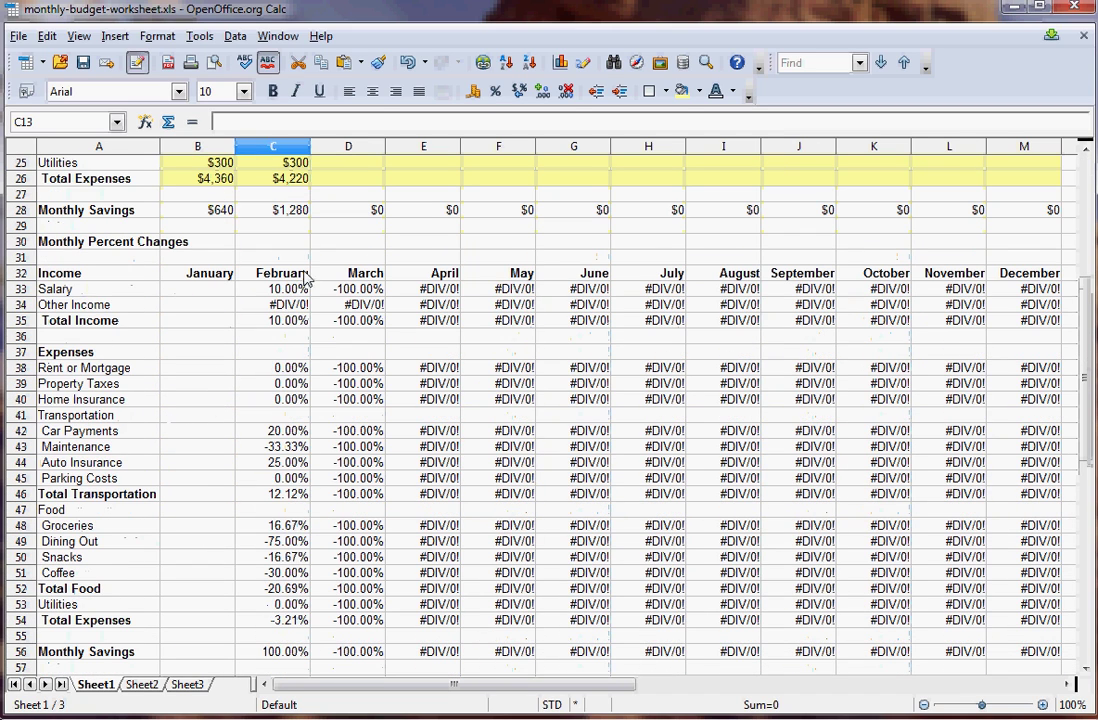
pyautogui.click(282, 306)
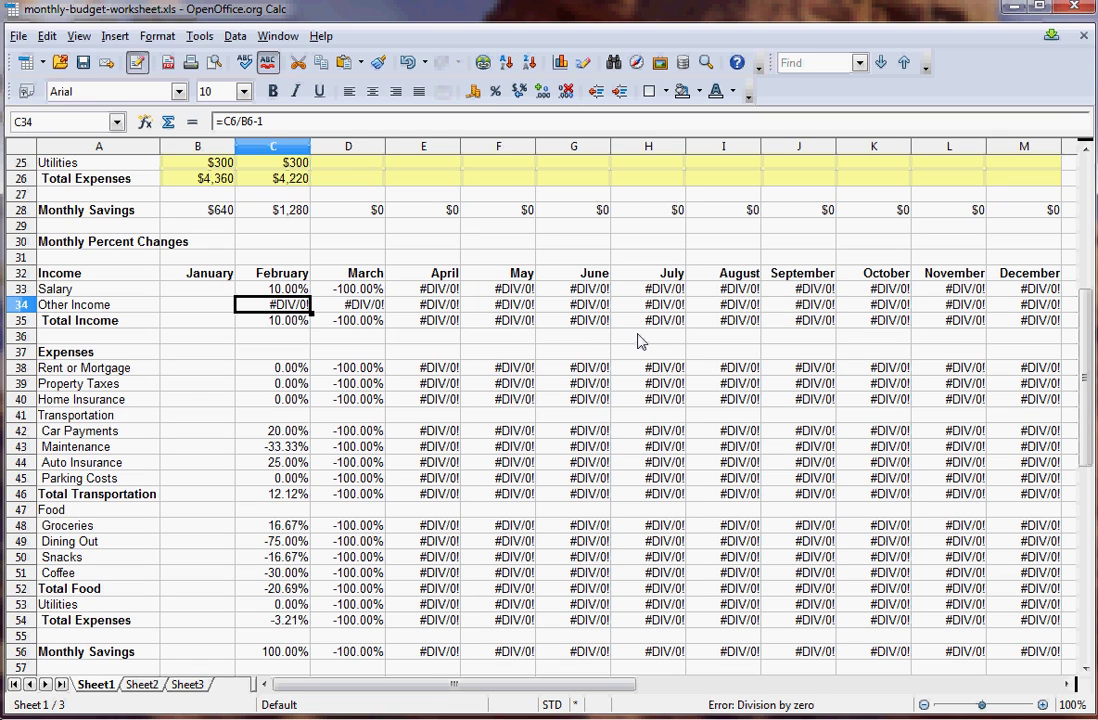
pyautogui.press('Down')
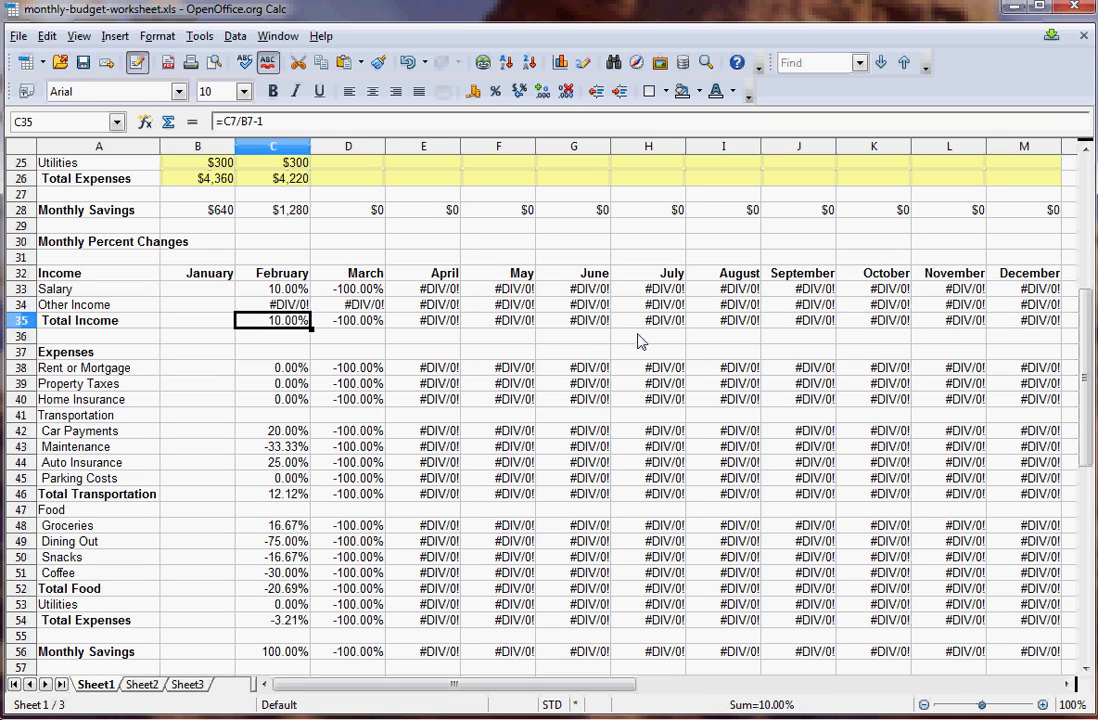
pyautogui.press('Down')
pyautogui.press('Down')
pyautogui.press('Down')
pyautogui.press('Down')
pyautogui.press('Down')
pyautogui.press('Down')
pyautogui.press('Down')
pyautogui.press('Down')
pyautogui.press('Down')
pyautogui.press('Down')
pyautogui.press('Down')
pyautogui.press('Down')
pyautogui.press('Down')
pyautogui.press('Down')
pyautogui.press('Down')
pyautogui.press('Down')
pyautogui.press('Down')
pyautogui.press('Down')
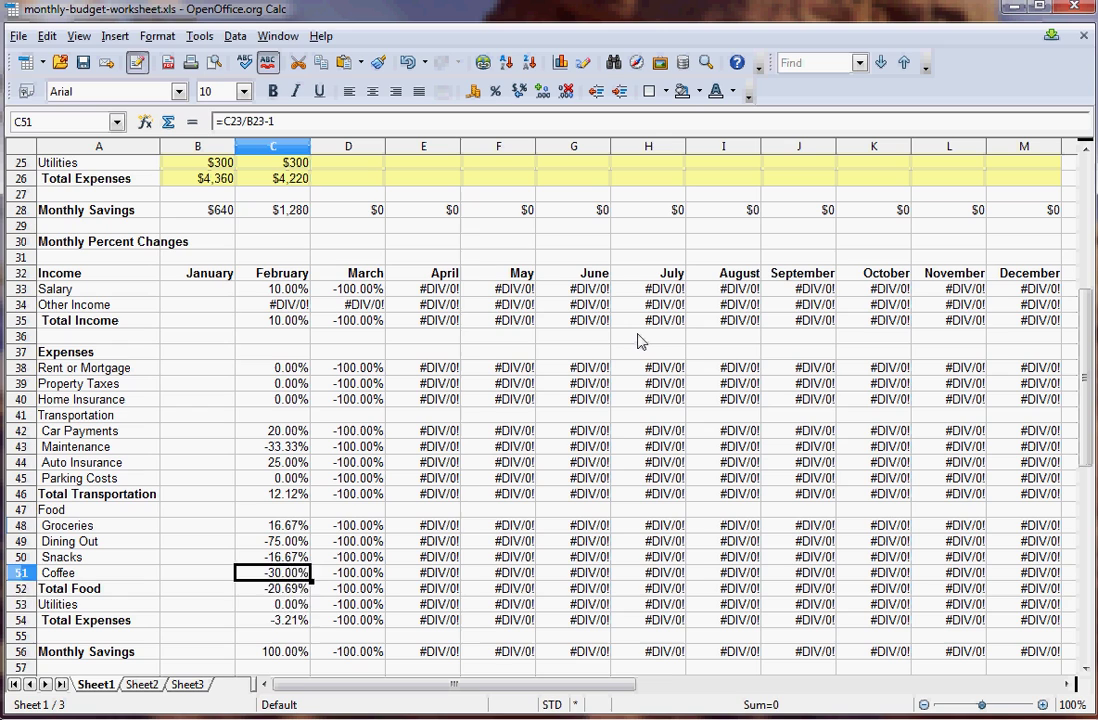
pyautogui.press('Down')
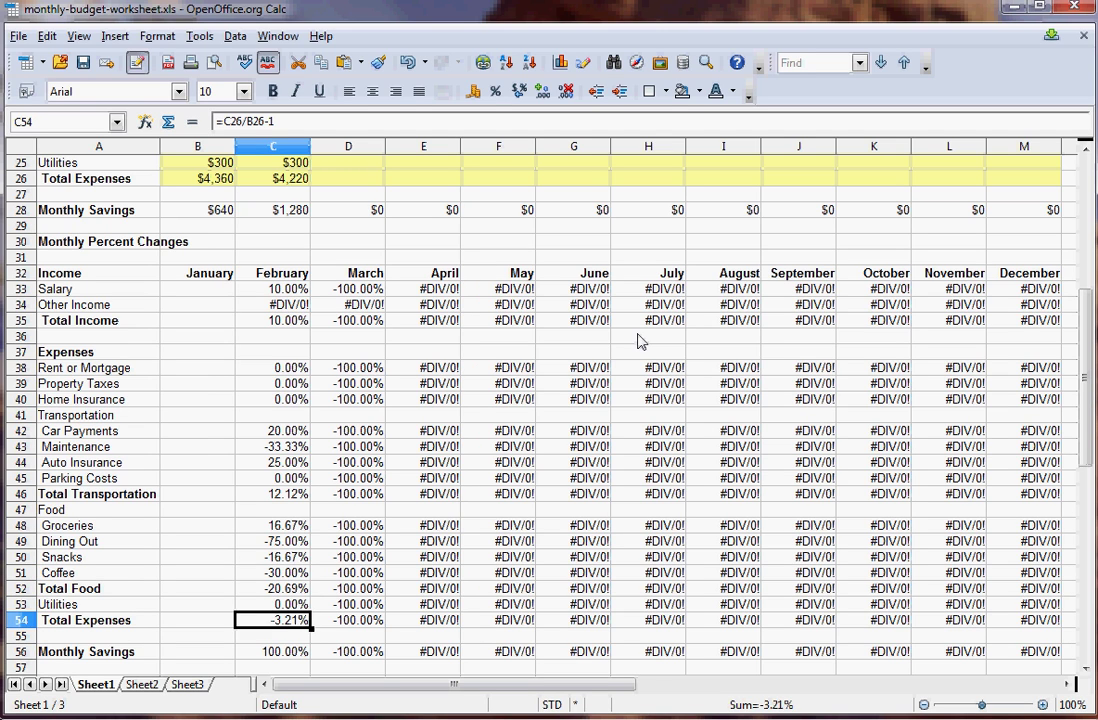
pyautogui.press('Down')
pyautogui.press('Down')
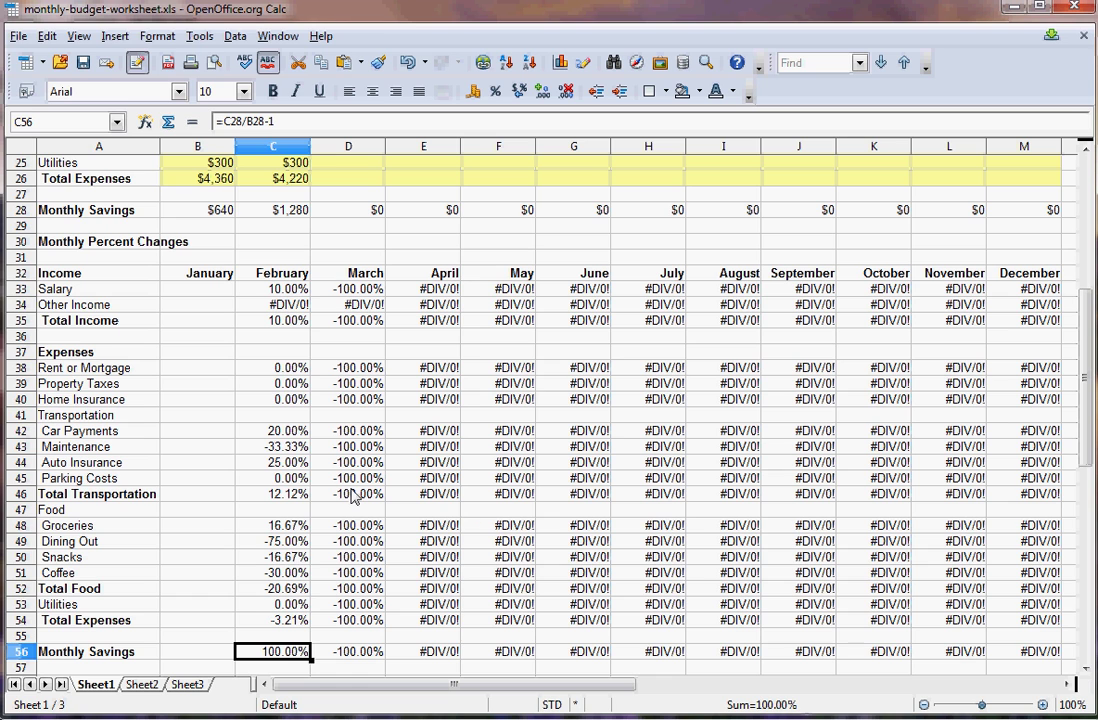
pyautogui.scroll(-2, 175, 380)
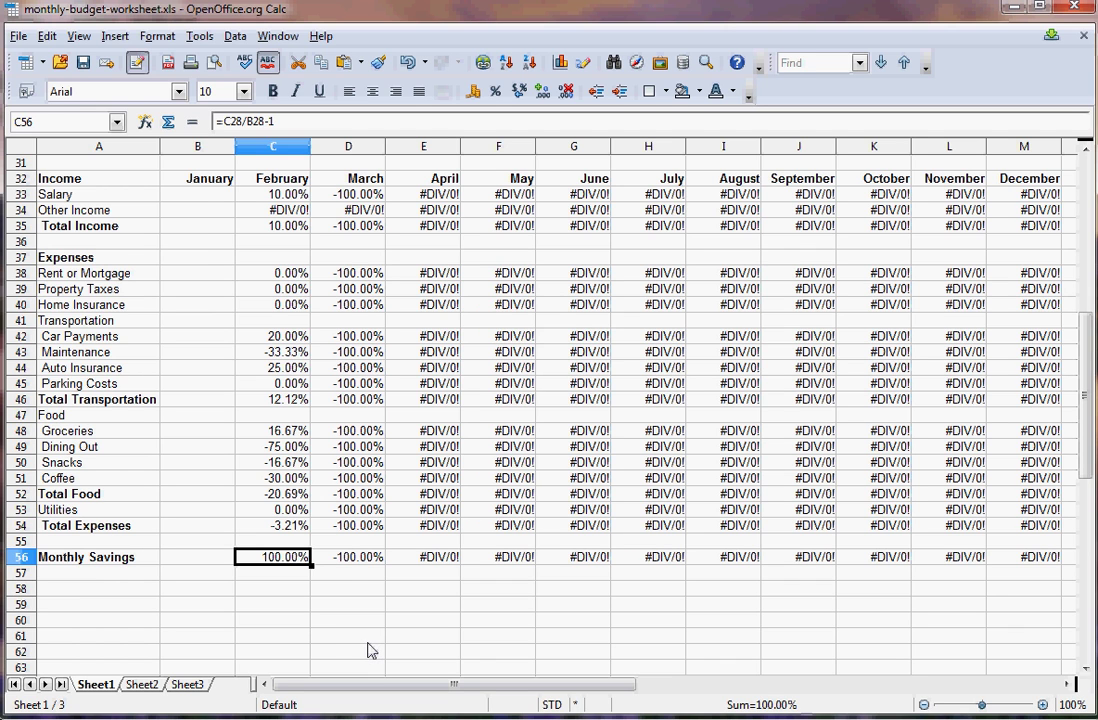
pyautogui.press('F5')
pyautogui.press('F5')
pyautogui.scroll(2, 288, 578)
pyautogui.scroll(-1, 288, 580)
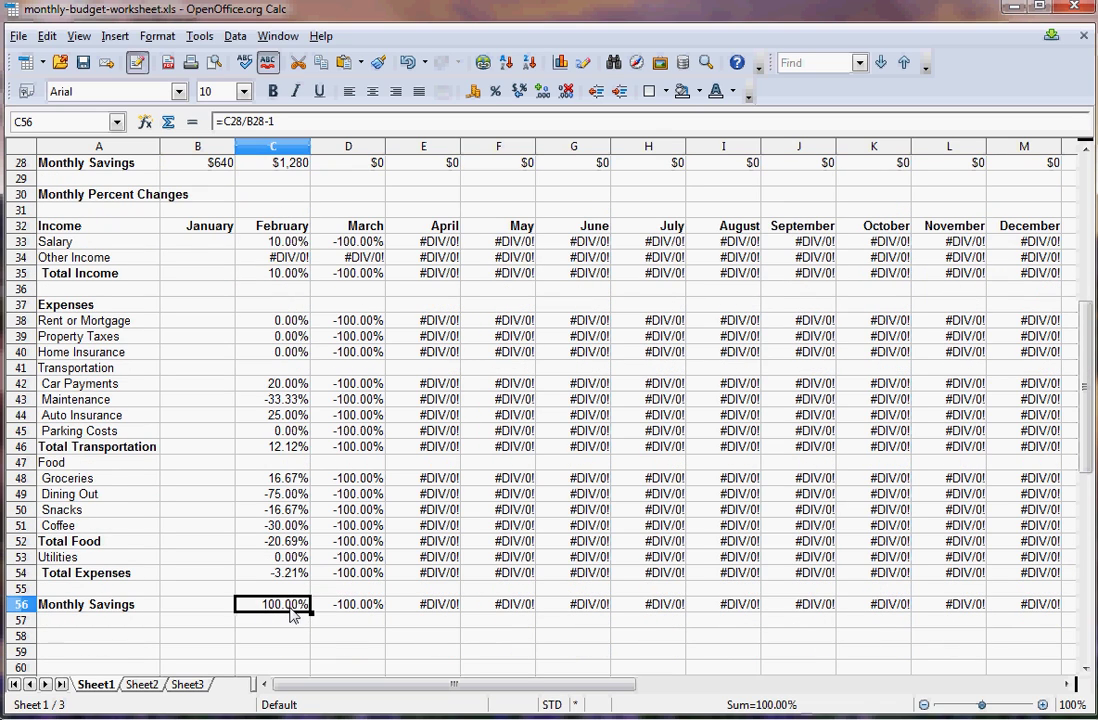
pyautogui.scroll(9, 291, 614)
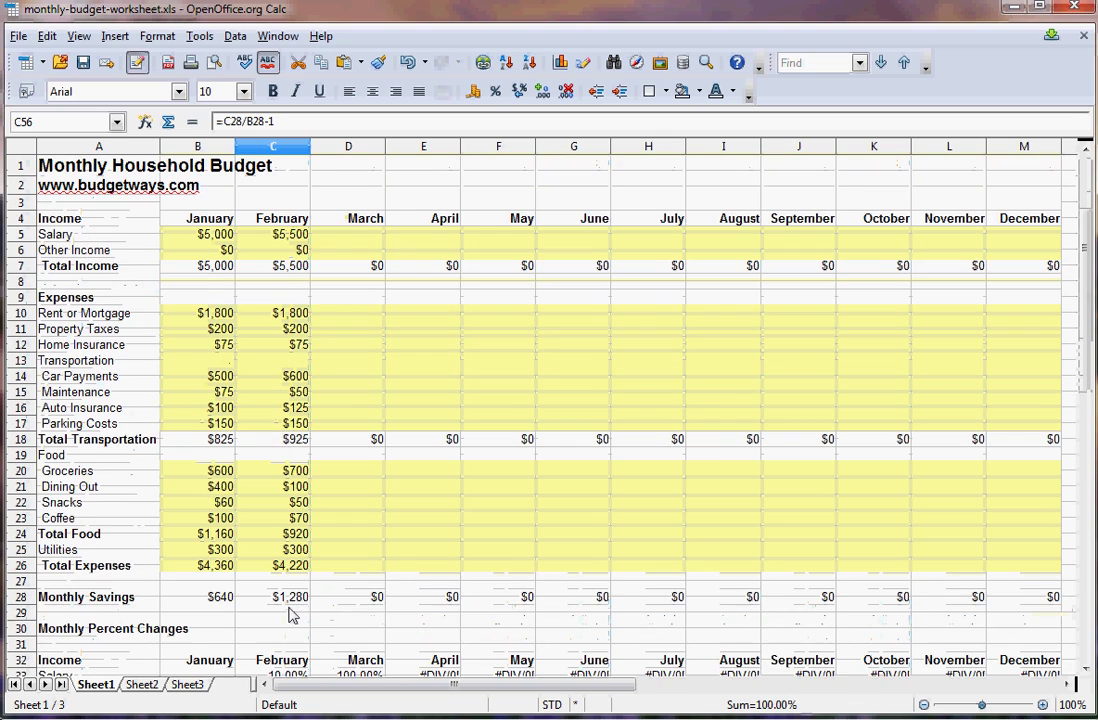
pyautogui.click(199, 601)
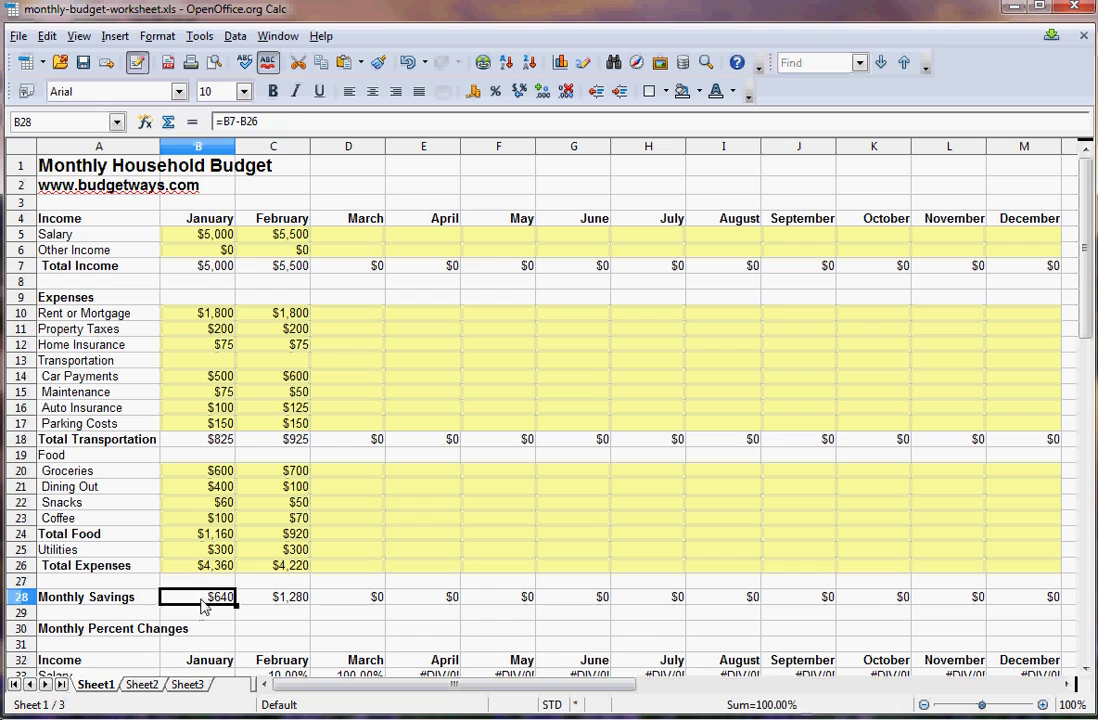
pyautogui.click(272, 600)
pyautogui.scroll(-3, 270, 615)
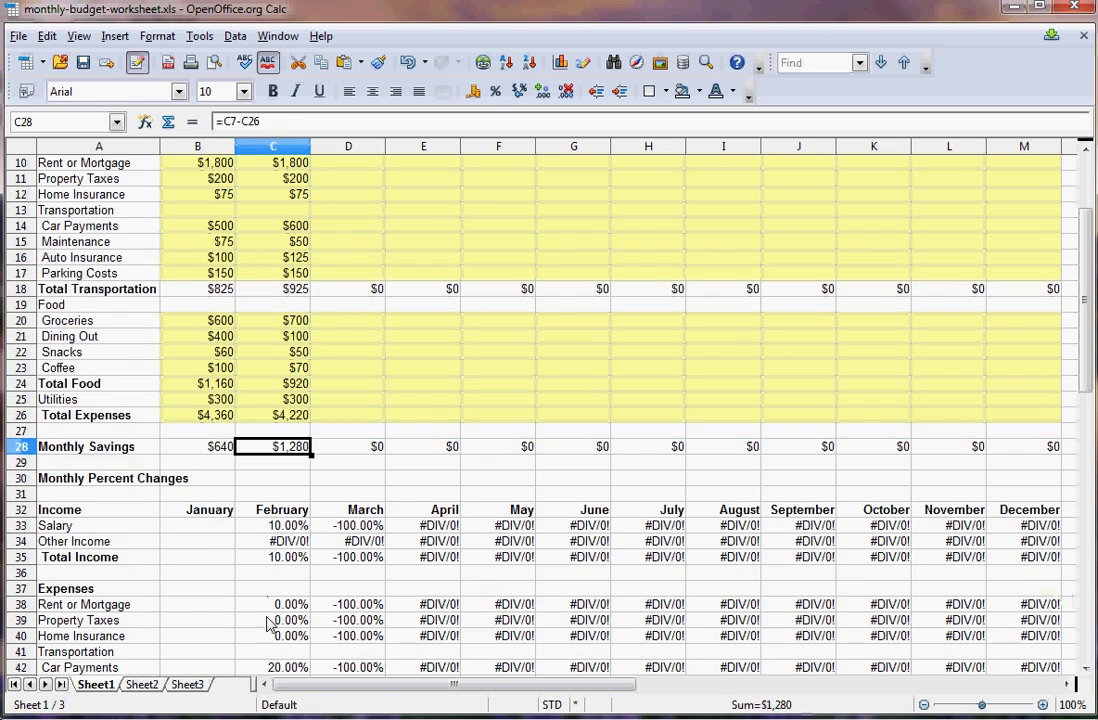
pyautogui.scroll(-4, 258, 612)
pyautogui.scroll(-2, 259, 614)
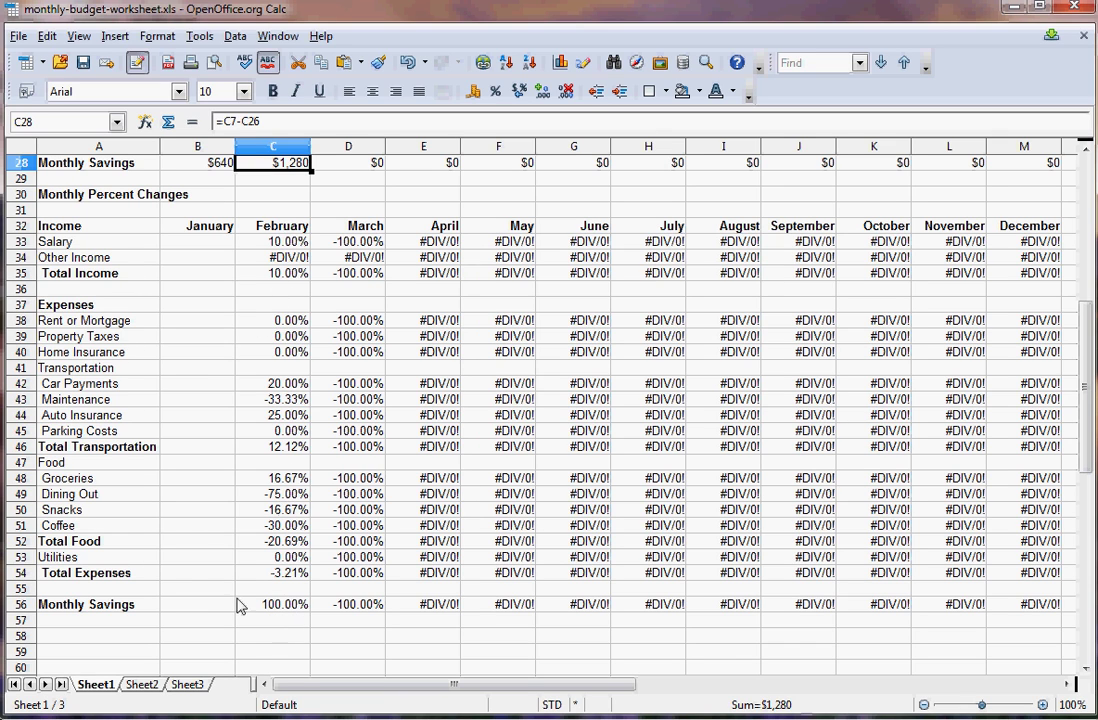
pyautogui.scroll(8, 193, 633)
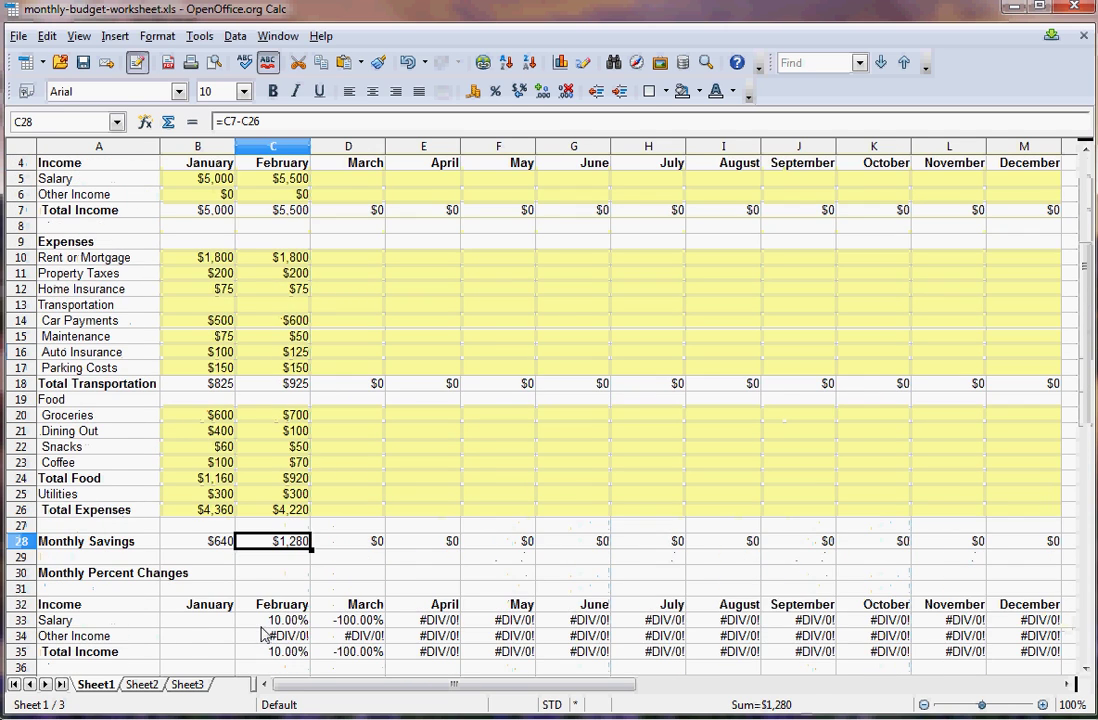
pyautogui.scroll(1, 262, 633)
# Enter March Salary 5,500, Rent 1,800, Property Taxes 200 and Home Insurance 75.
pyautogui.click(348, 235)
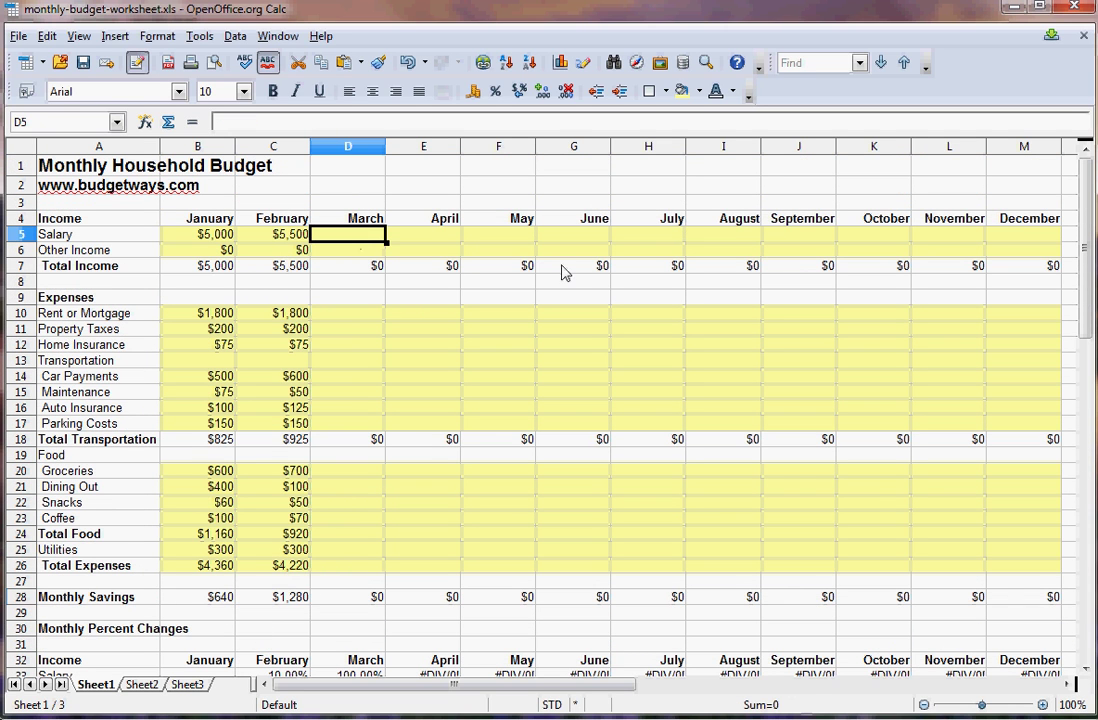
pyautogui.write('5')
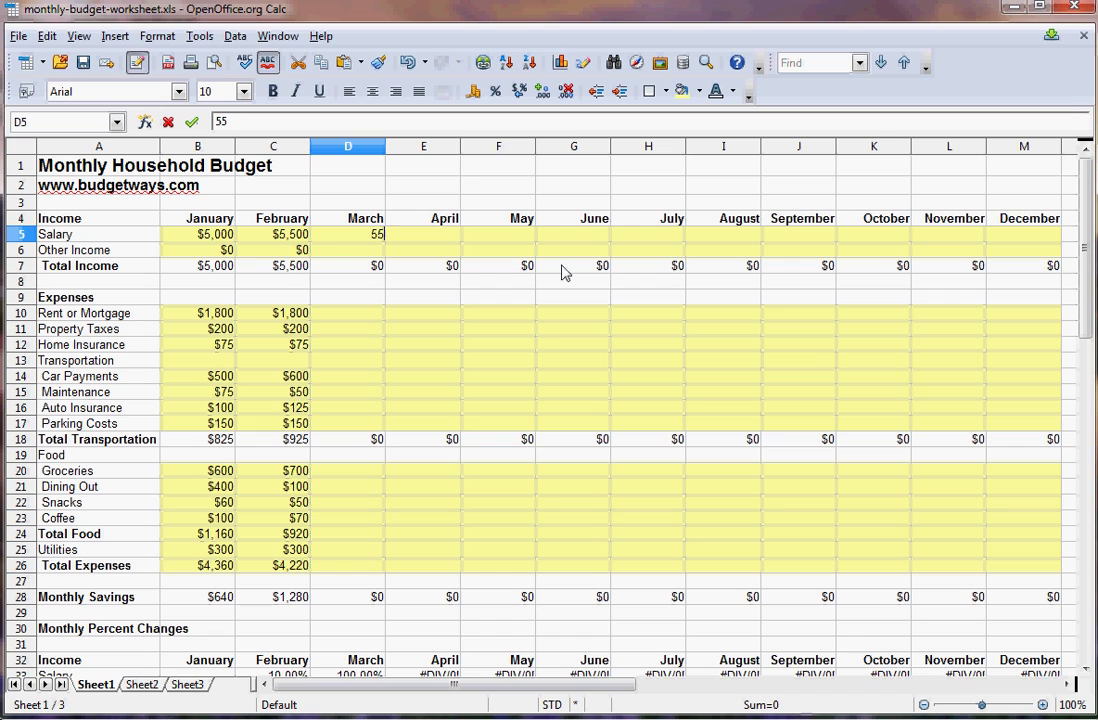
pyautogui.write(',5000')
pyautogui.press('Return')
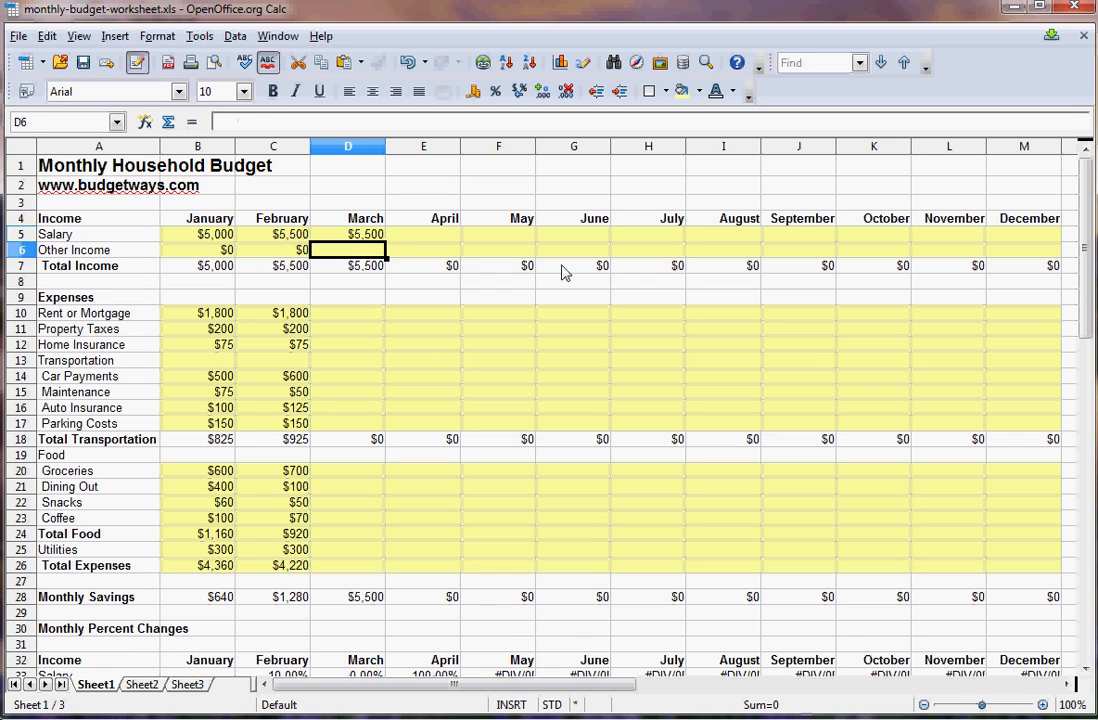
pyautogui.press('Down')
pyautogui.press('Down')
pyautogui.press('Down')
pyautogui.press('Down')
pyautogui.write('18')
pyautogui.press('Right')
pyautogui.press('Right')
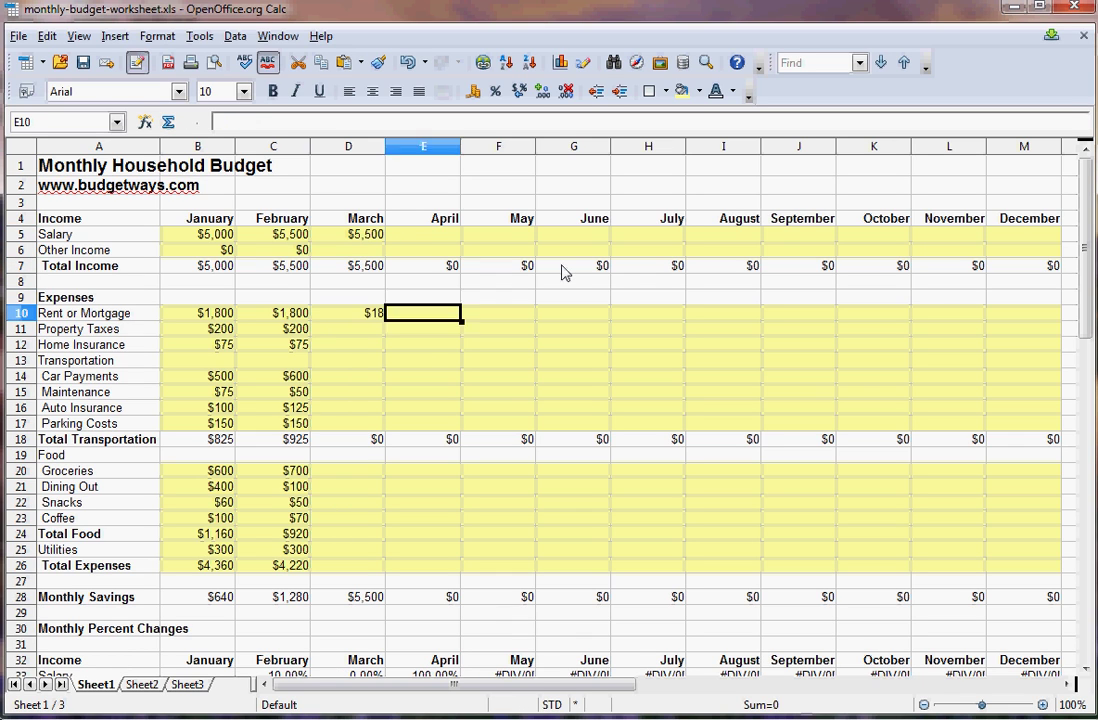
pyautogui.press('Left')
pyautogui.press('Left')
pyautogui.press('F2')
pyautogui.write('00')
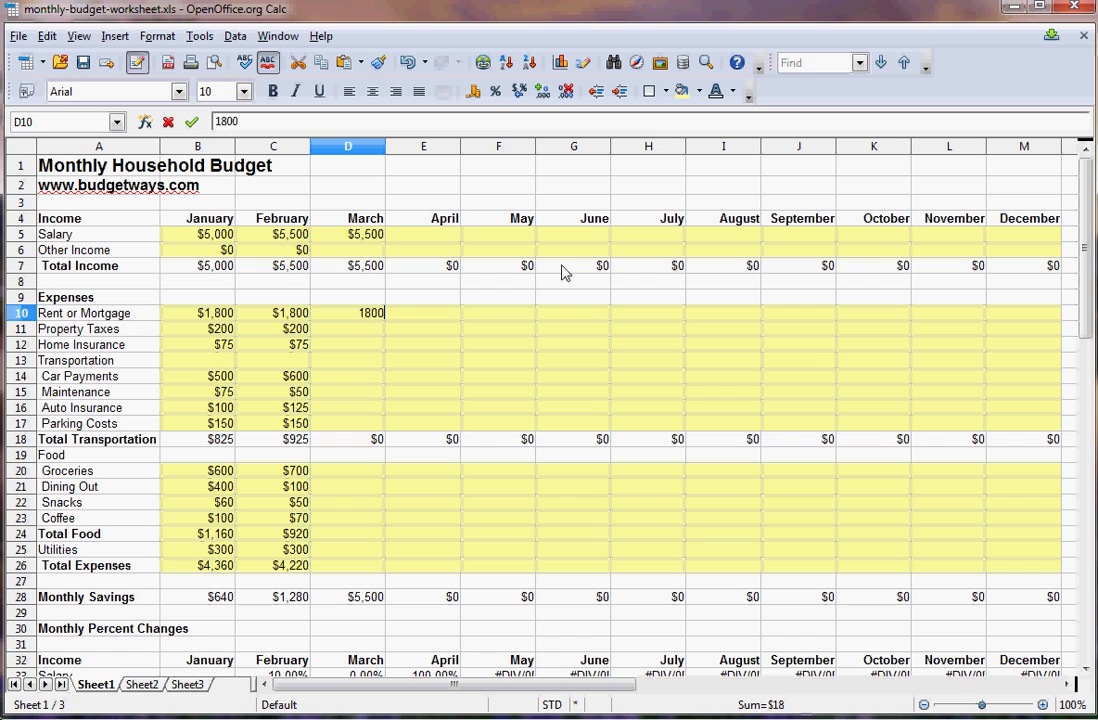
pyautogui.press('Return')
pyautogui.write('200')
pyautogui.press('Return')
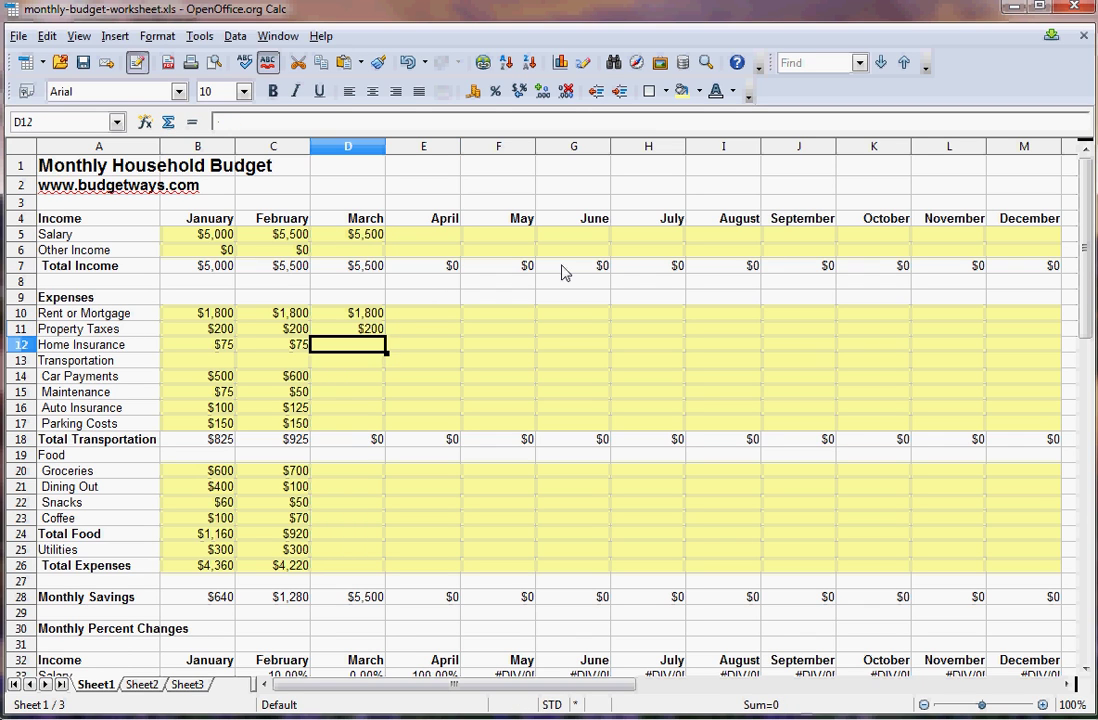
pyautogui.write('75')
pyautogui.press('Return')
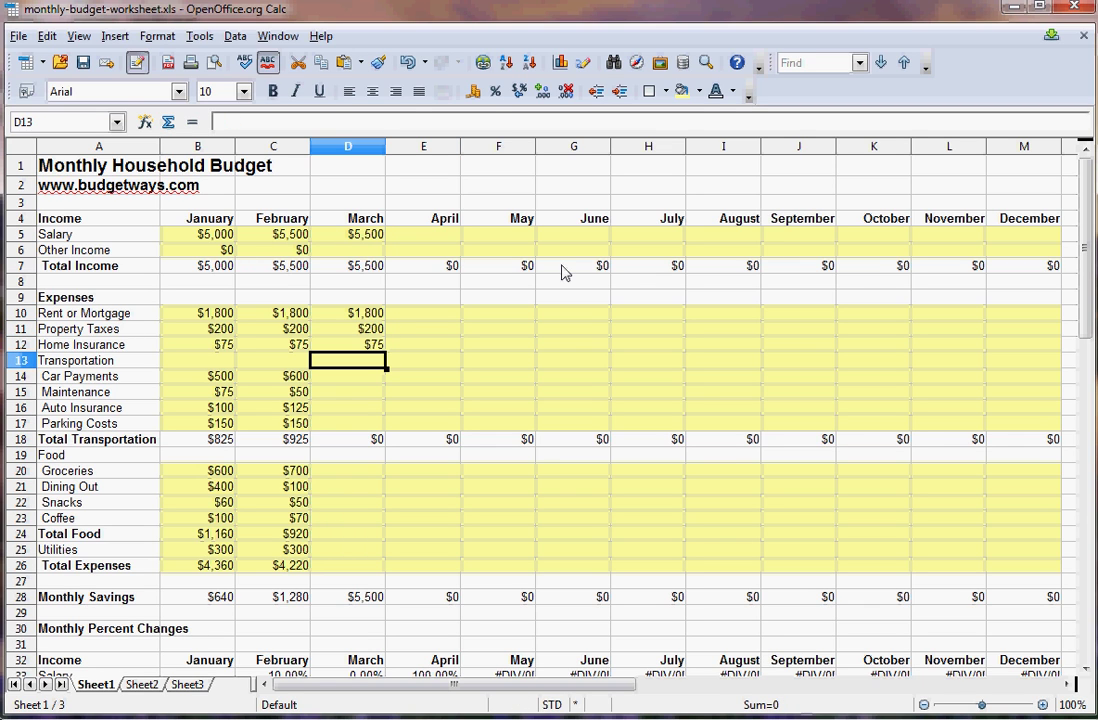
# Enter March Car Payments 600, Maintenance 50, Auto Insurance 125 and Parking 150.
pyautogui.press('Return')
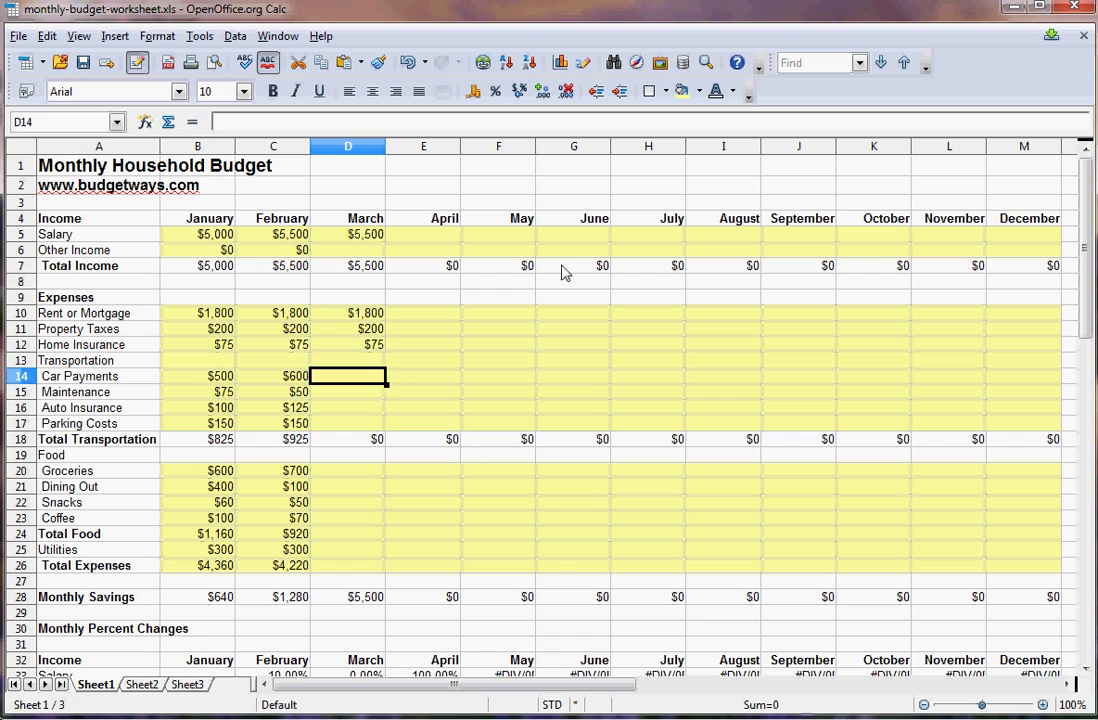
pyautogui.write('600')
pyautogui.press('Return')
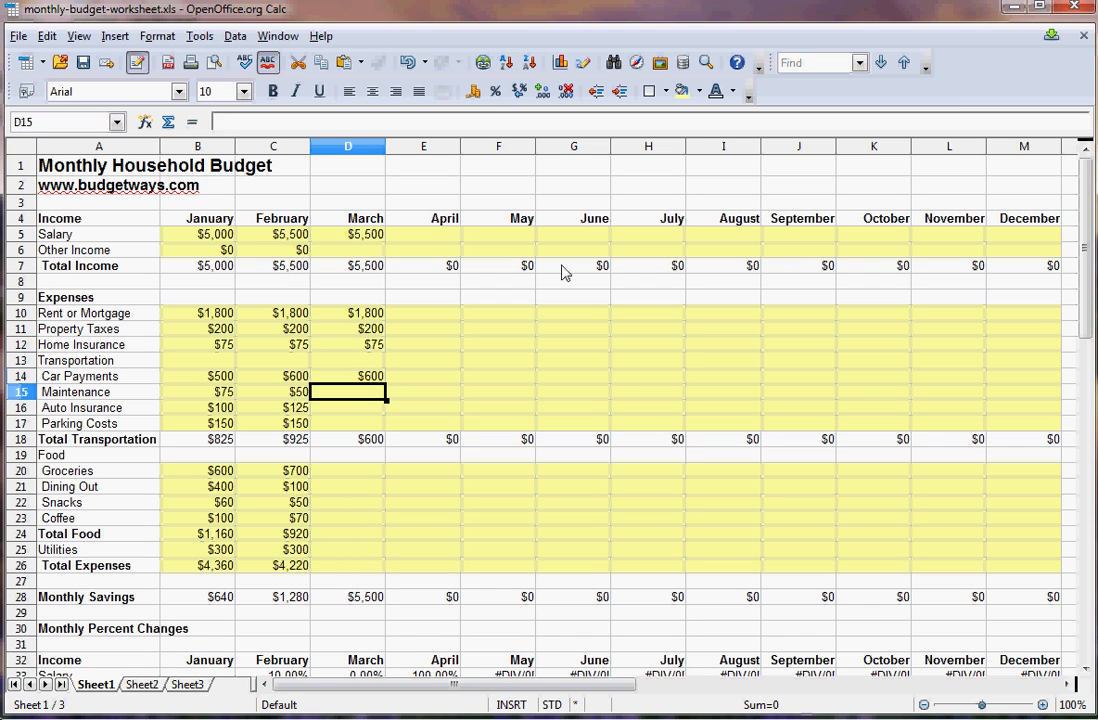
pyautogui.write('50')
pyautogui.press('Return')
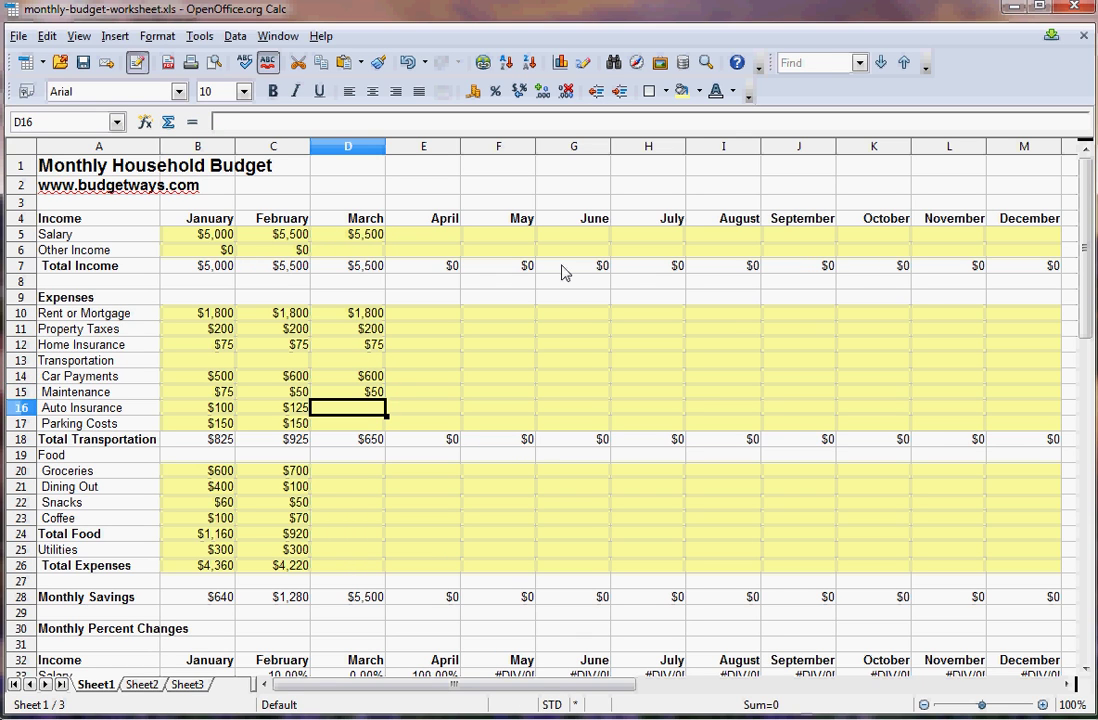
pyautogui.write('125')
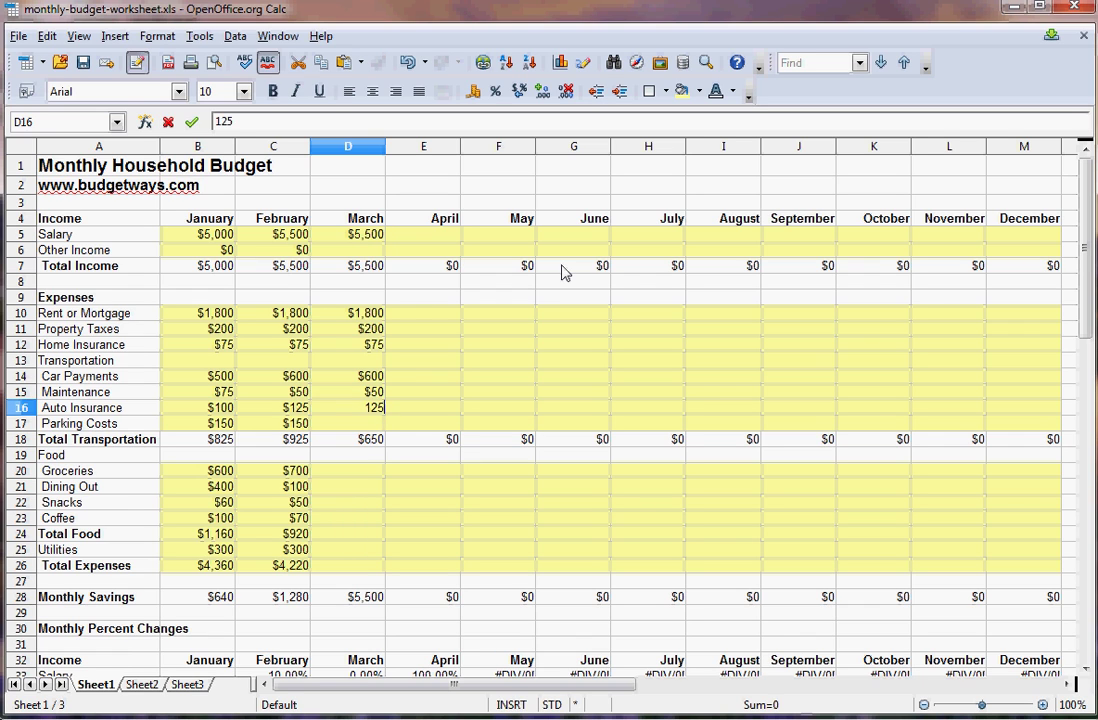
pyautogui.press('Return')
pyautogui.write('150')
pyautogui.press('Return')
pyautogui.press('Return')
pyautogui.press('Return')
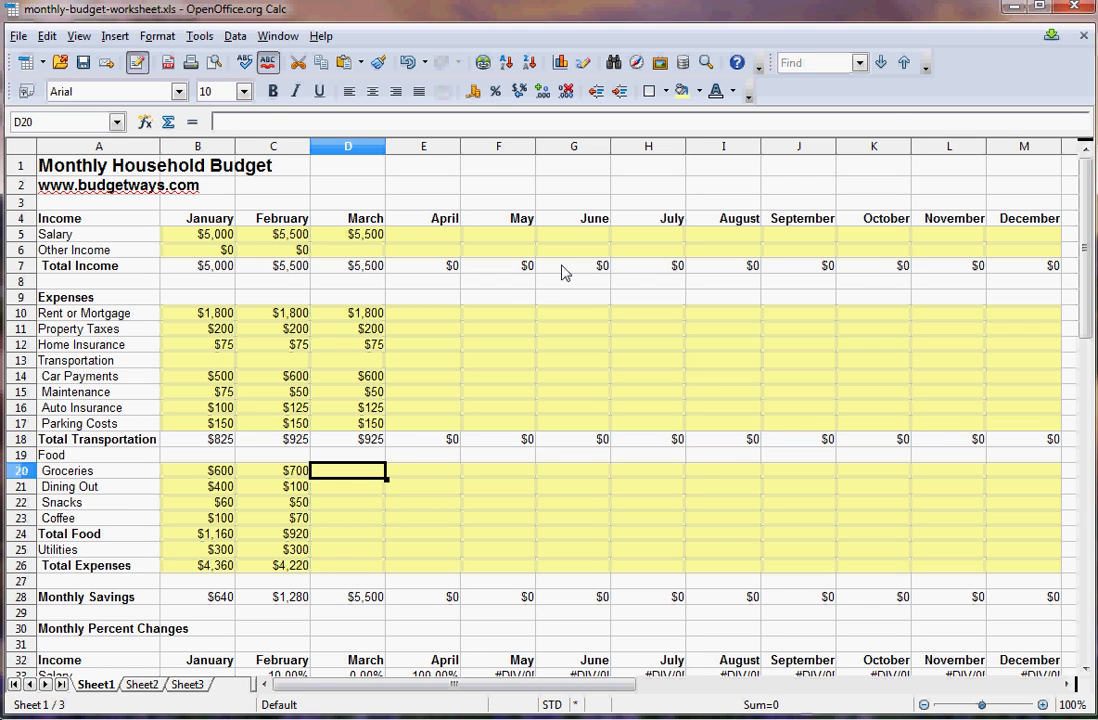
# Enter March Groceries 800, Dining Out 250, Snacks 50 and Coffee 70.
pyautogui.write('800')
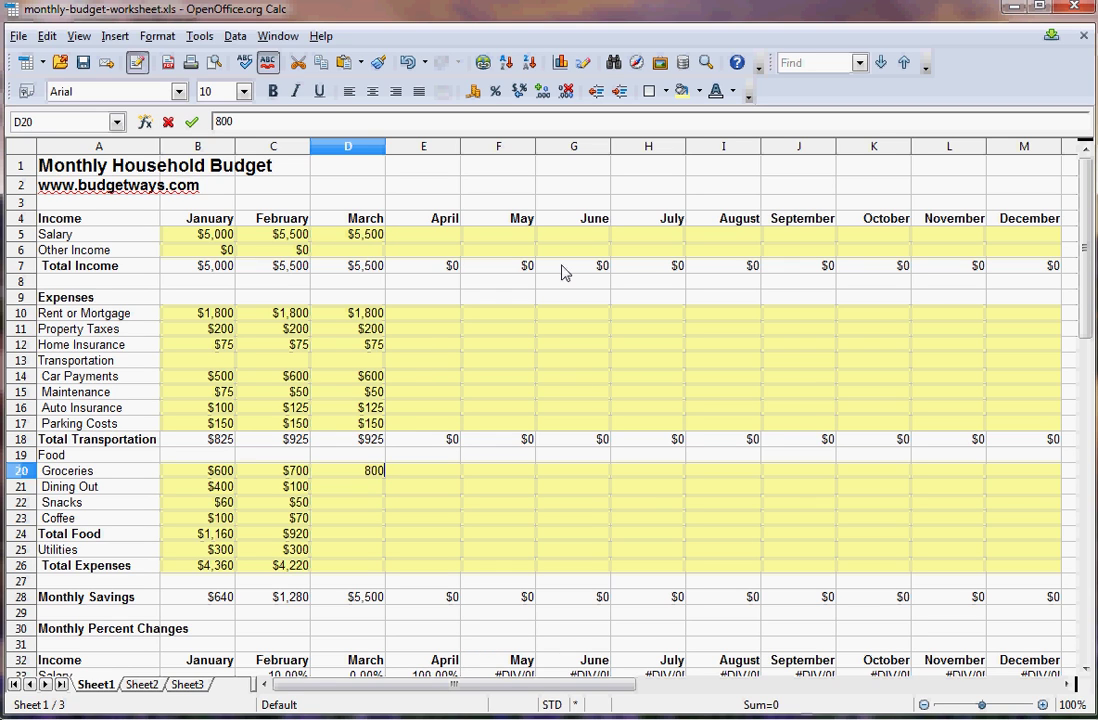
pyautogui.press('Return')
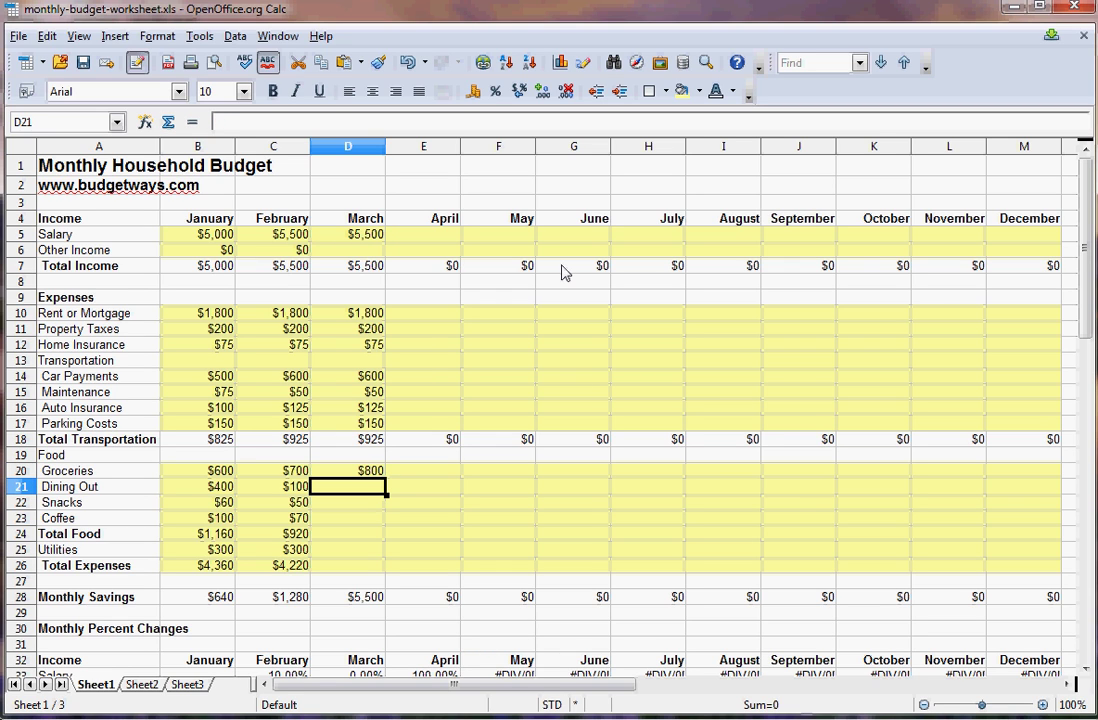
pyautogui.write('250')
pyautogui.press('Return')
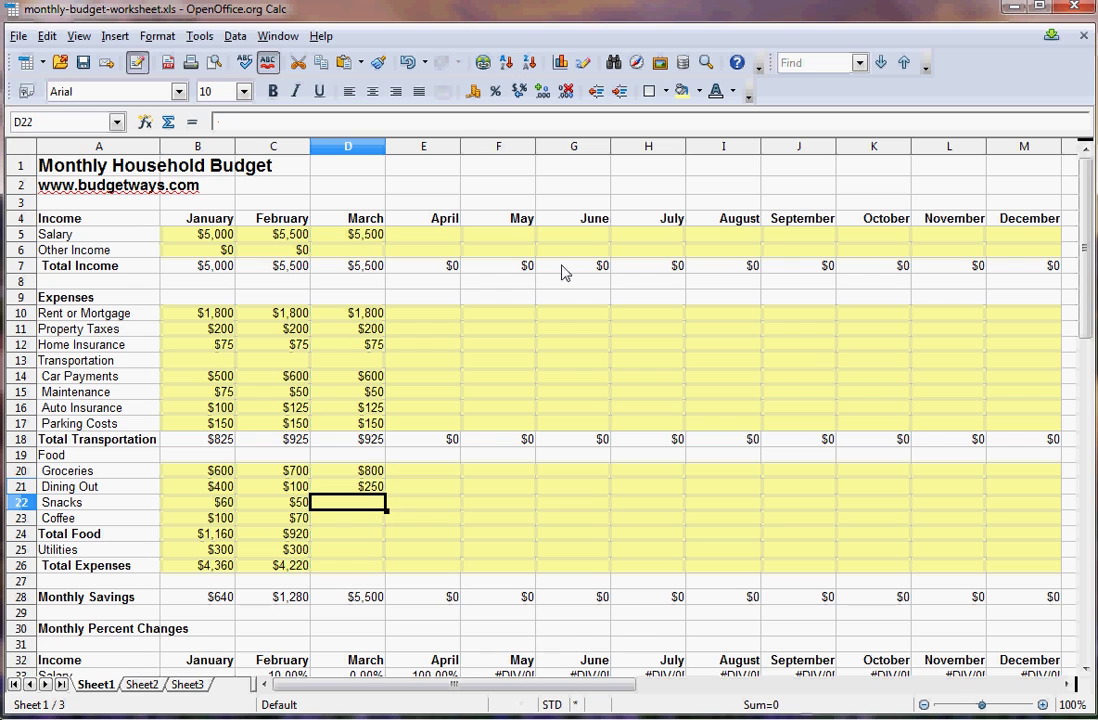
pyautogui.write('50')
pyautogui.press('Return')
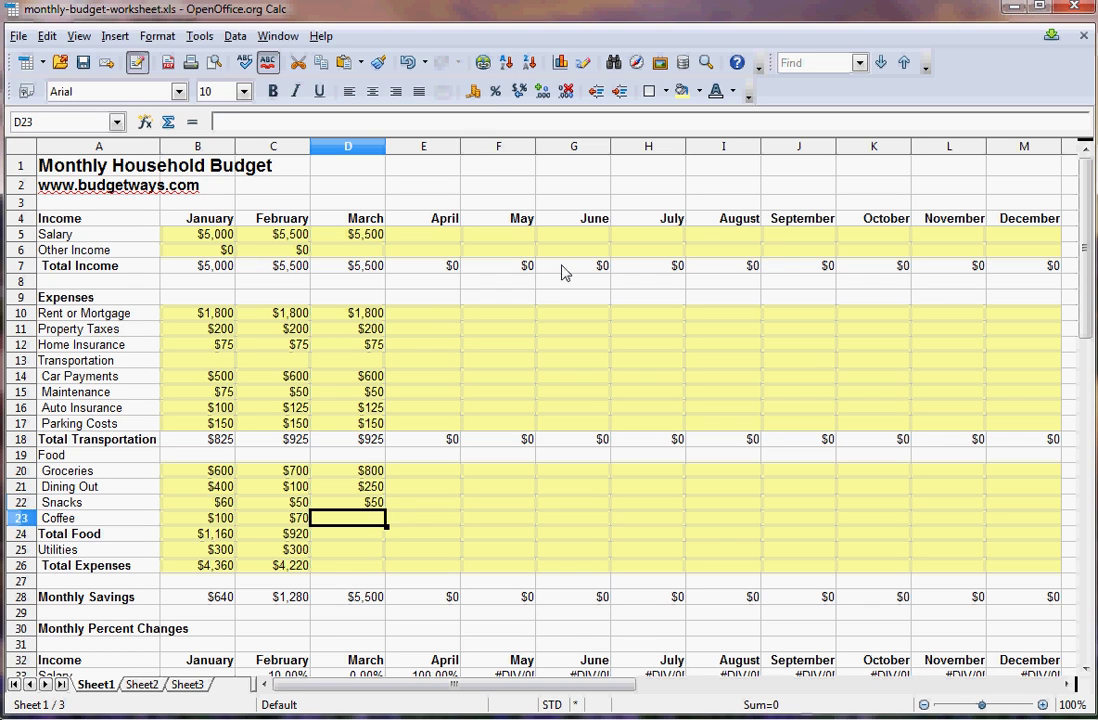
pyautogui.write('70')
pyautogui.press('Return')
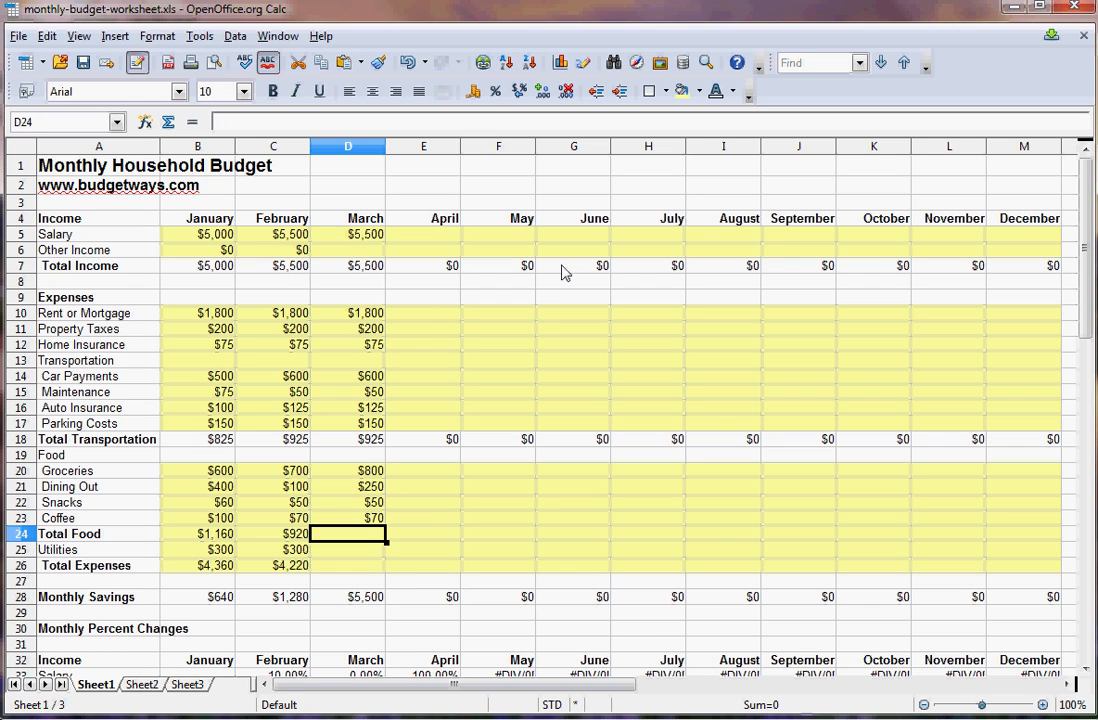
# Copy February's Total Food and Total Expenses formulas into March and enter Utilities 350.
pyautogui.press('Left')
pyautogui.press('Down')
pyautogui.press('Up')
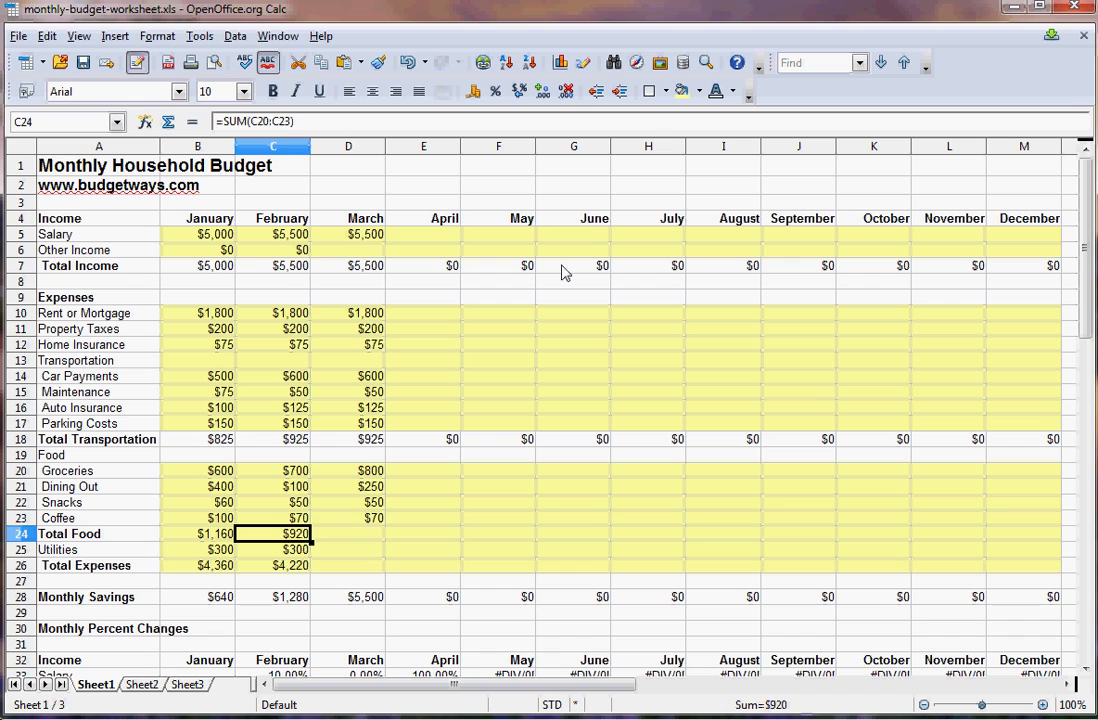
pyautogui.hotkey('ctrl', 'c')
pyautogui.press('Right')
pyautogui.hotkey('ctrl', 'v')
pyautogui.press('Down')
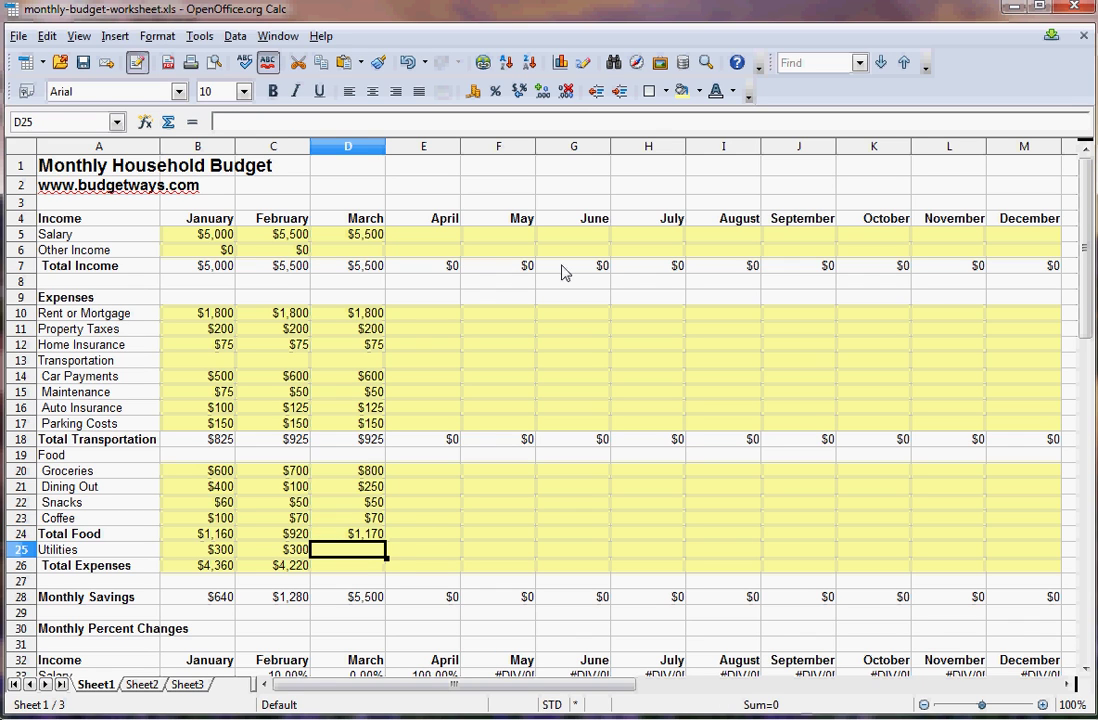
pyautogui.write('350')
pyautogui.press('Return')
pyautogui.press('Left')
pyautogui.hotkey('ctrl', 'c')
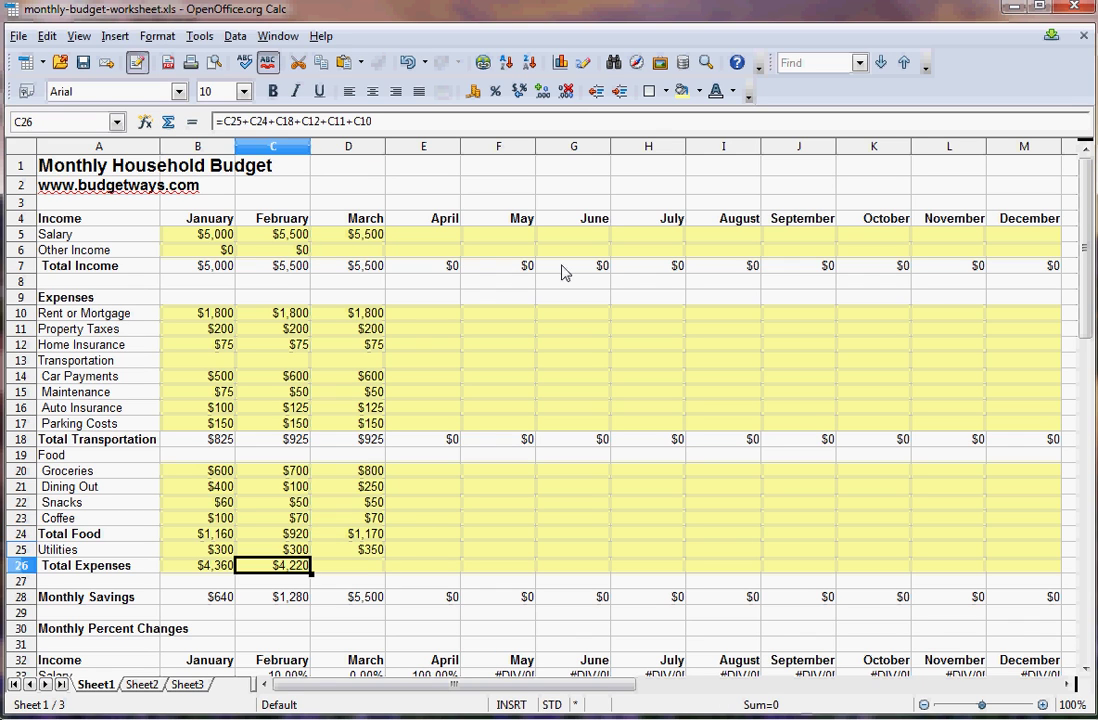
pyautogui.press('Right')
pyautogui.hotkey('ctrl', 'v')
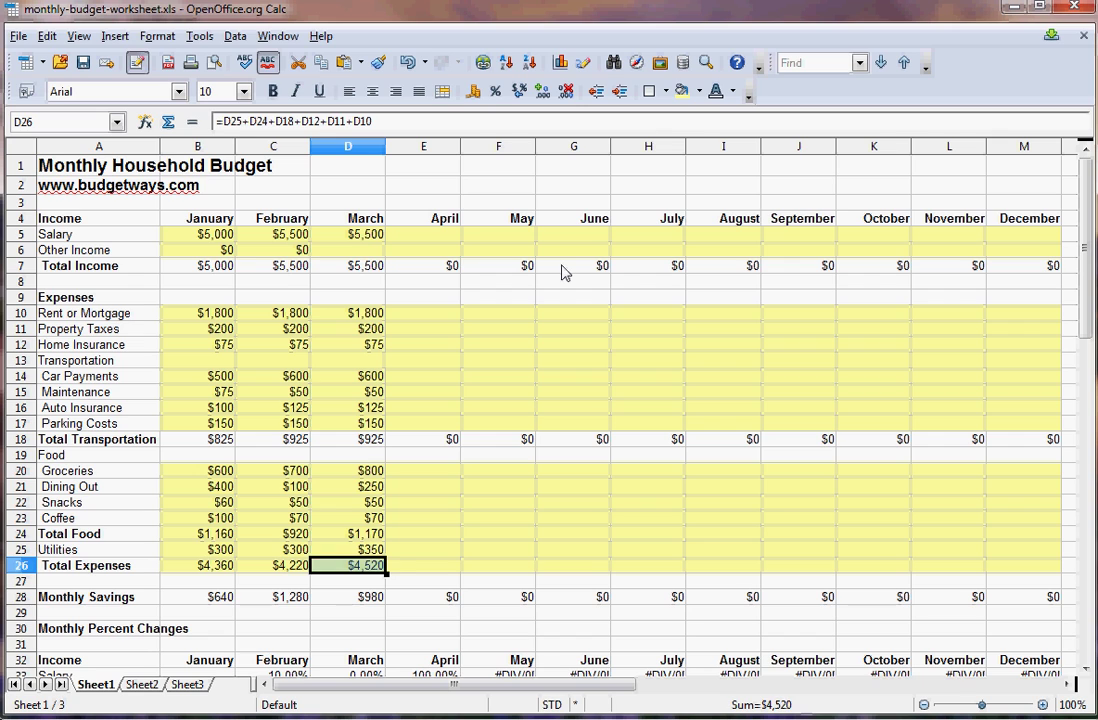
# Review March's entries and compare its $980 Monthly Savings with the other months' formulas.
pyautogui.press('Down')
pyautogui.press('Down')
pyautogui.press('Left')
pyautogui.press('Left')
pyautogui.press('Right')
pyautogui.press('Right')
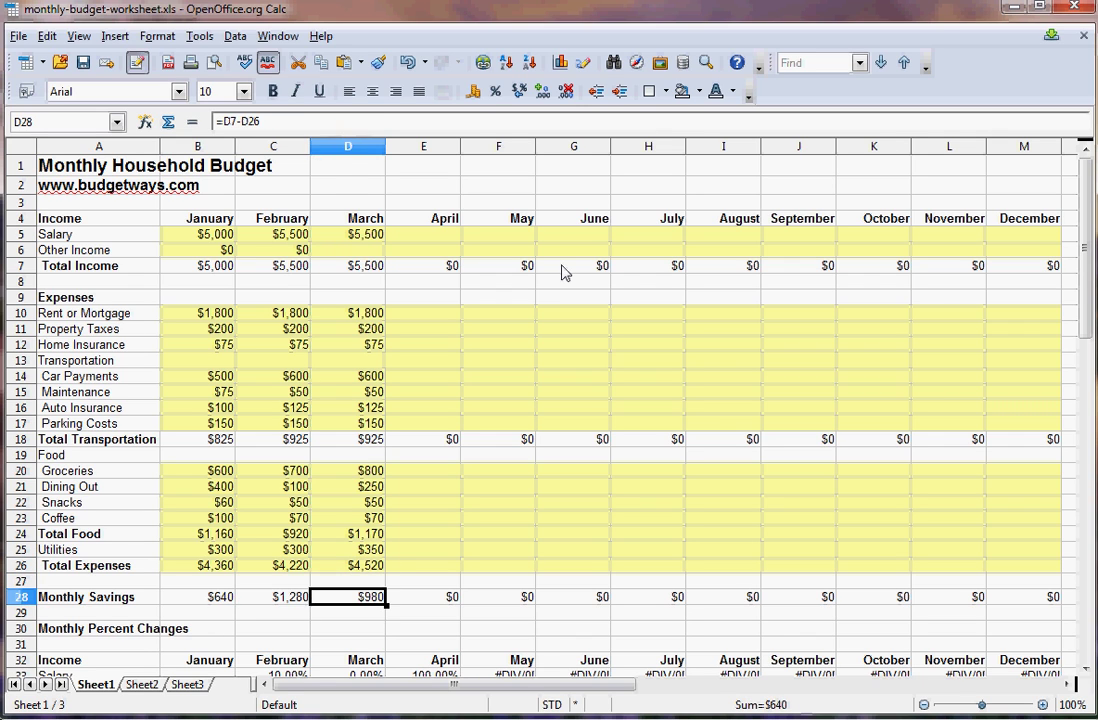
pyautogui.press('Left')
pyautogui.press('Left')
pyautogui.press('Right')
pyautogui.press('Right')
pyautogui.press('Up')
pyautogui.press('Down')
pyautogui.press('Up')
pyautogui.press('Up')
pyautogui.press('Up')
pyautogui.press('Up')
pyautogui.press('Up')
pyautogui.press('Up')
pyautogui.press('Up')
pyautogui.press('Up')
pyautogui.press('Up')
pyautogui.press('Up')
pyautogui.press('Up')
pyautogui.press('Up')
pyautogui.press('Up')
pyautogui.press('Up')
pyautogui.press('Up')
pyautogui.press('Up')
pyautogui.press('Up')
pyautogui.press('Up')
pyautogui.press('Up')
pyautogui.press('Up')
pyautogui.press('Up')
pyautogui.press('Up')
pyautogui.press('Up')
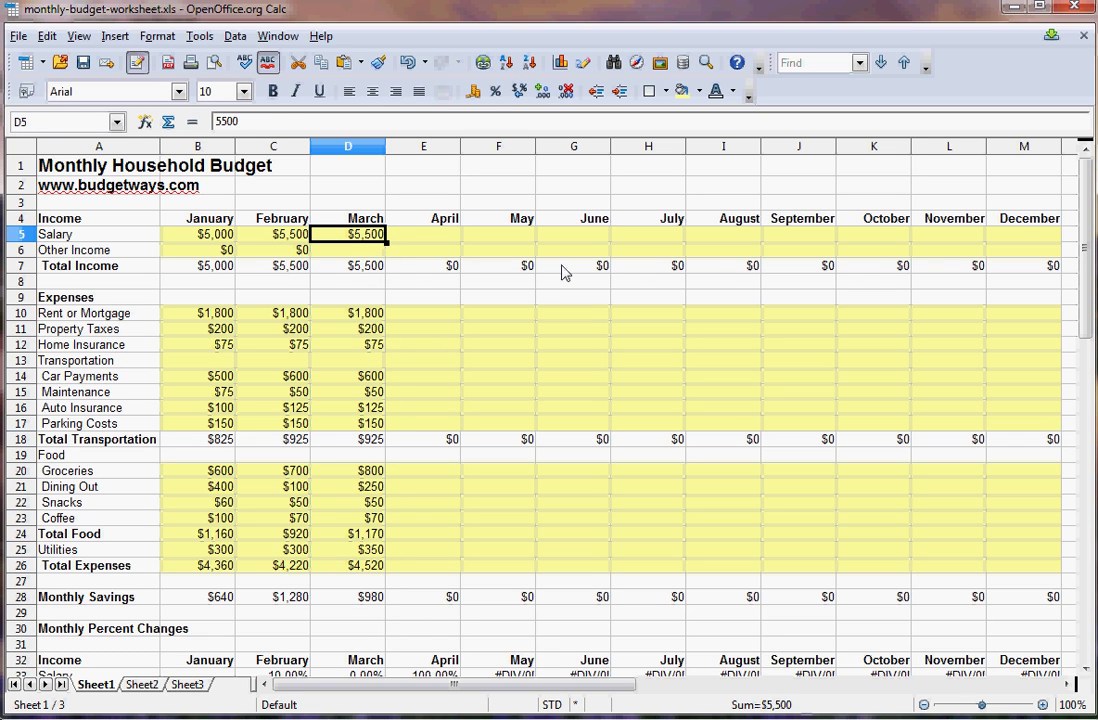
pyautogui.press('Down')
pyautogui.press('Up')
pyautogui.press('Down')
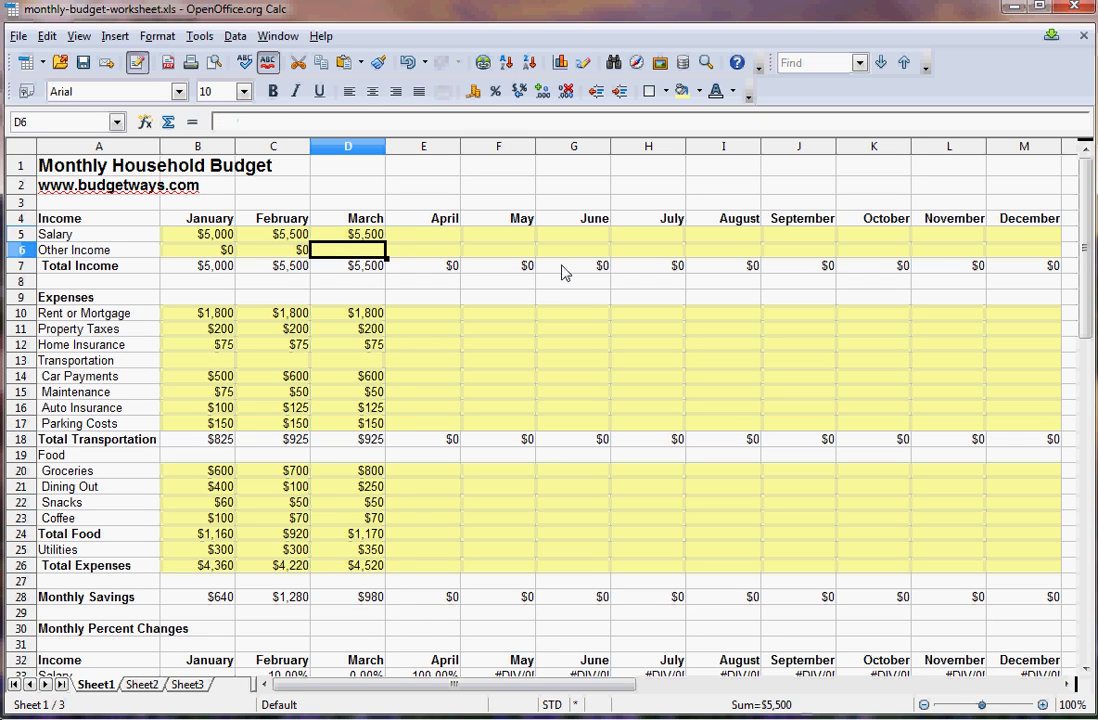
pyautogui.press('Down')
pyautogui.press('Down')
pyautogui.press('Down')
pyautogui.press('Down')
pyautogui.press('Down')
pyautogui.press('Down')
pyautogui.press('Down')
pyautogui.press('Down')
pyautogui.press('Down')
pyautogui.press('Down')
pyautogui.press('Down')
pyautogui.press('Down')
pyautogui.press('Down')
pyautogui.press('Down')
pyautogui.press('Down')
pyautogui.press('Down')
pyautogui.press('Down')
pyautogui.press('Down')
pyautogui.press('Down')
pyautogui.press('Down')
pyautogui.press('Down')
pyautogui.press('Down')
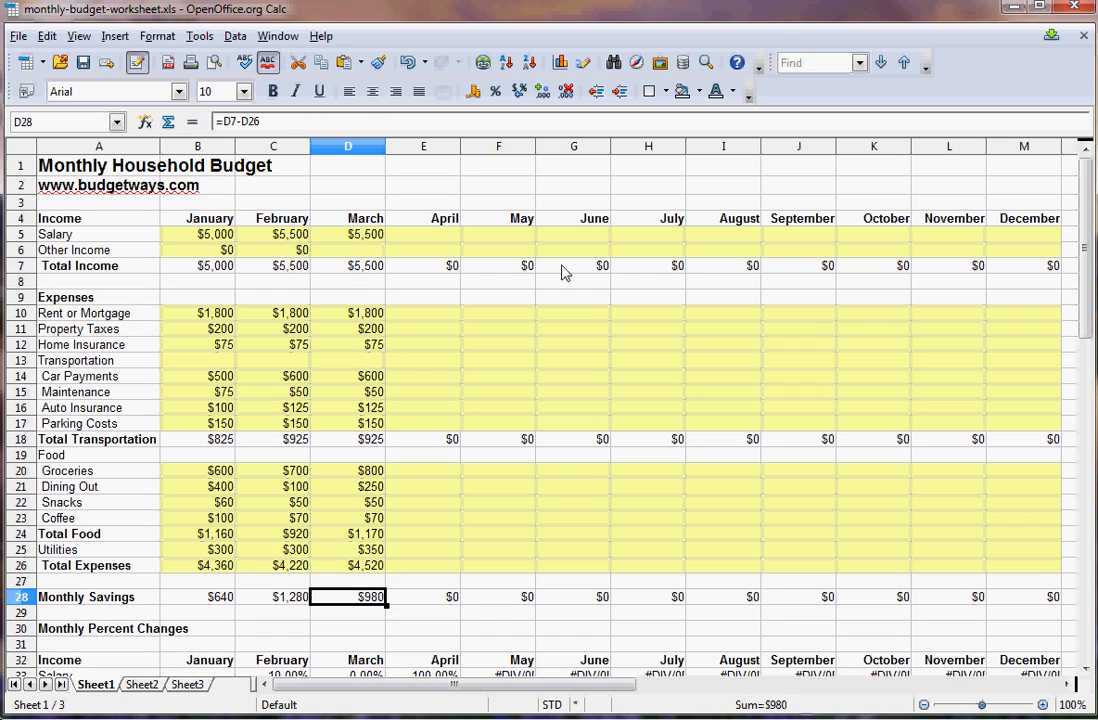
pyautogui.press('Left')
pyautogui.press('Left')
pyautogui.press('Right')
pyautogui.press('Right')
# Check March's percent changes: Dining Out 150.00%, Total Food 27.17%, Monthly Savings -23.44%.
pyautogui.press('Down')
pyautogui.press('Down')
pyautogui.press('Down')
pyautogui.press('Down')
pyautogui.press('Down')
pyautogui.press('Down')
pyautogui.press('Down')
pyautogui.press('Down')
pyautogui.press('Down')
pyautogui.press('Down')
pyautogui.press('Down')
pyautogui.press('Down')
pyautogui.press('Down')
pyautogui.press('Down')
pyautogui.press('Down')
pyautogui.press('Down')
pyautogui.press('Down')
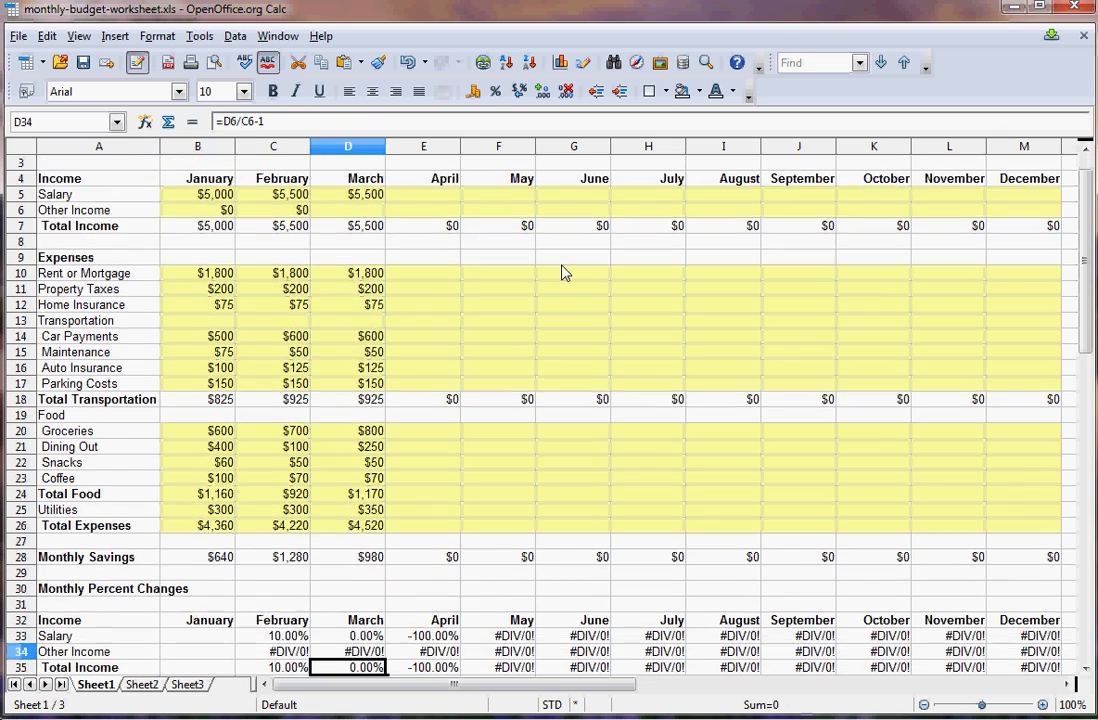
pyautogui.press('Down')
pyautogui.press('Down')
pyautogui.press('Down')
pyautogui.press('Down')
pyautogui.press('Down')
pyautogui.press('Down')
pyautogui.press('Down')
pyautogui.press('Down')
pyautogui.press('Down')
pyautogui.press('Down')
pyautogui.press('Down')
pyautogui.press('Down')
pyautogui.press('Down')
pyautogui.press('Down')
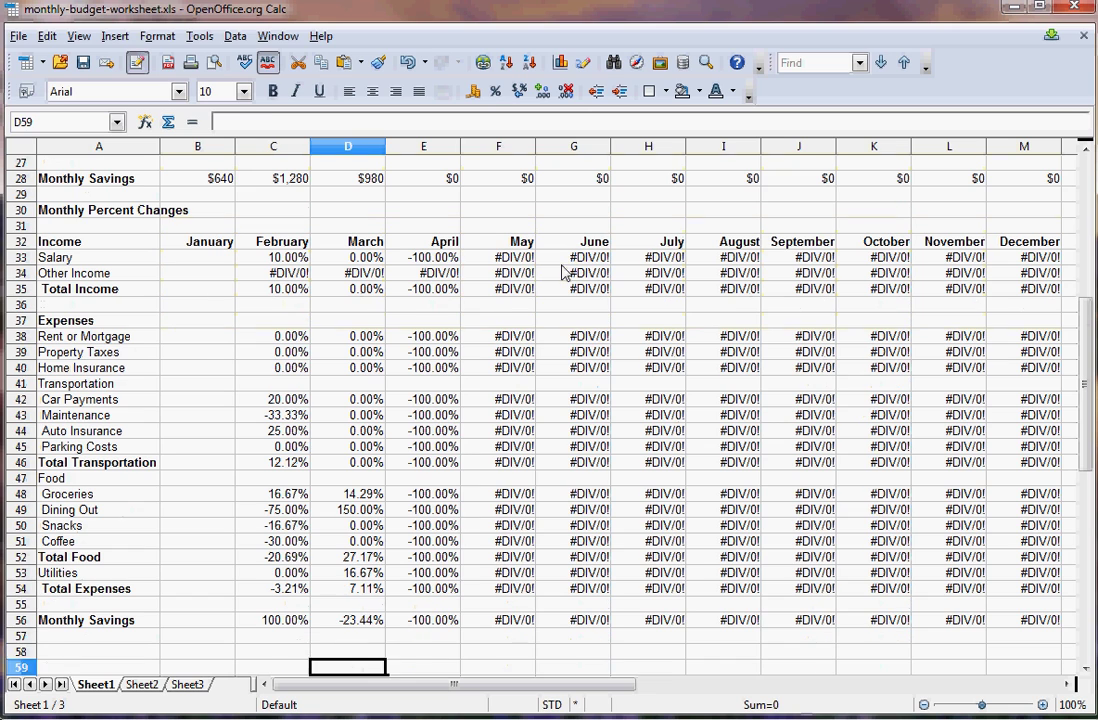
pyautogui.press('Up')
pyautogui.press('Up')
pyautogui.press('Up')
pyautogui.press('Up')
pyautogui.press('Up')
pyautogui.press('Up')
pyautogui.press('Up')
pyautogui.press('Up')
pyautogui.press('Down')
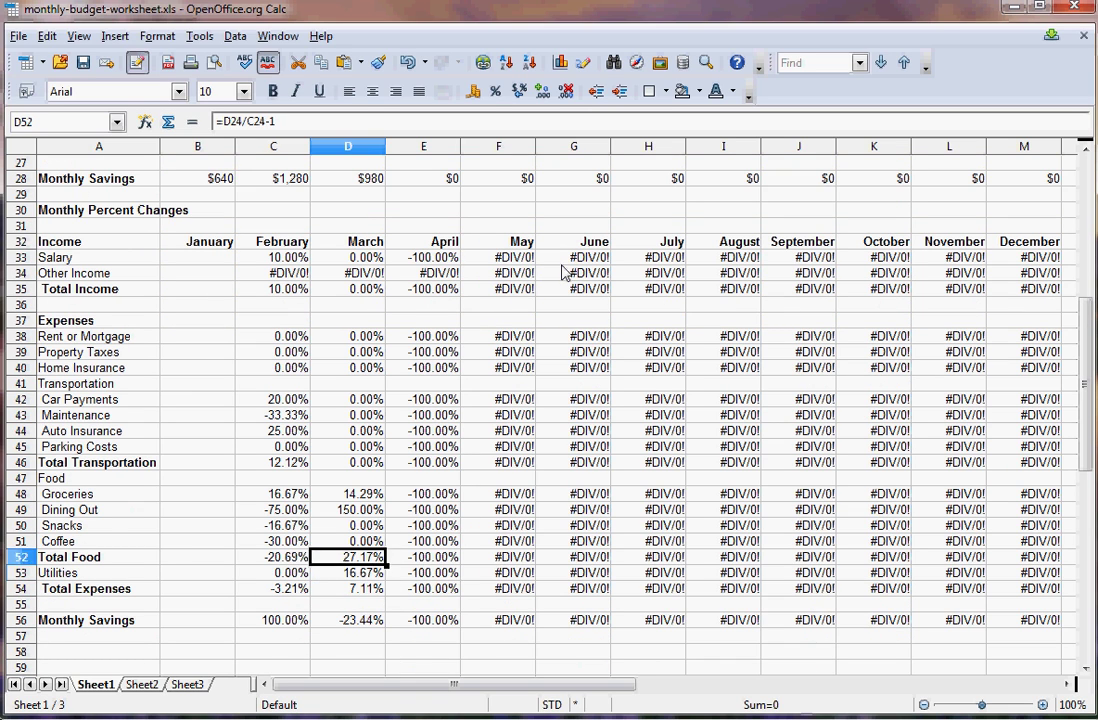
pyautogui.press('Down')
pyautogui.press('Down')
pyautogui.press('Down')
pyautogui.press('Down')
pyautogui.press('Left')
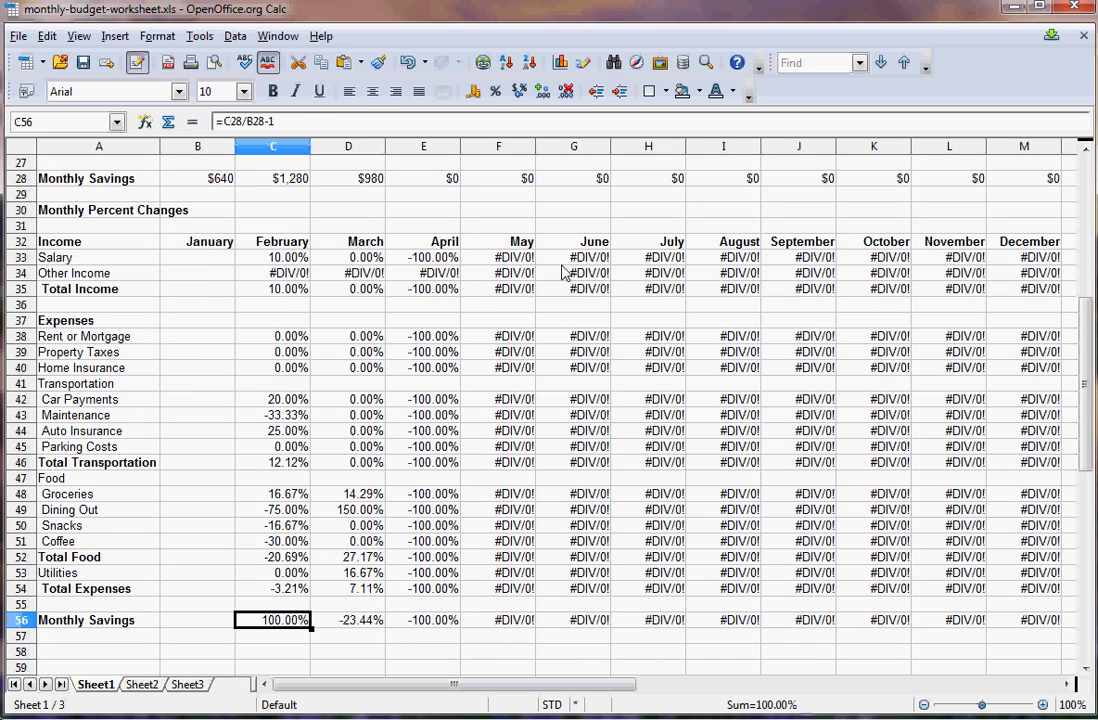
pyautogui.press('Left')
pyautogui.press('Left')
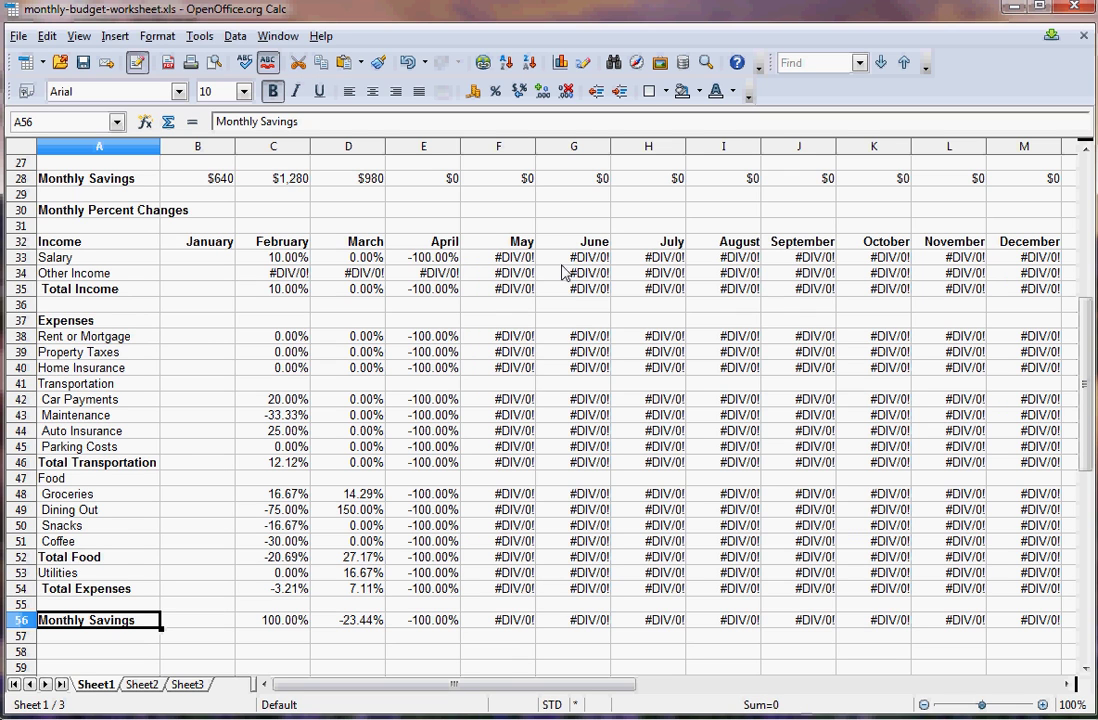
pyautogui.press('pageup')
pyautogui.press('pageup')
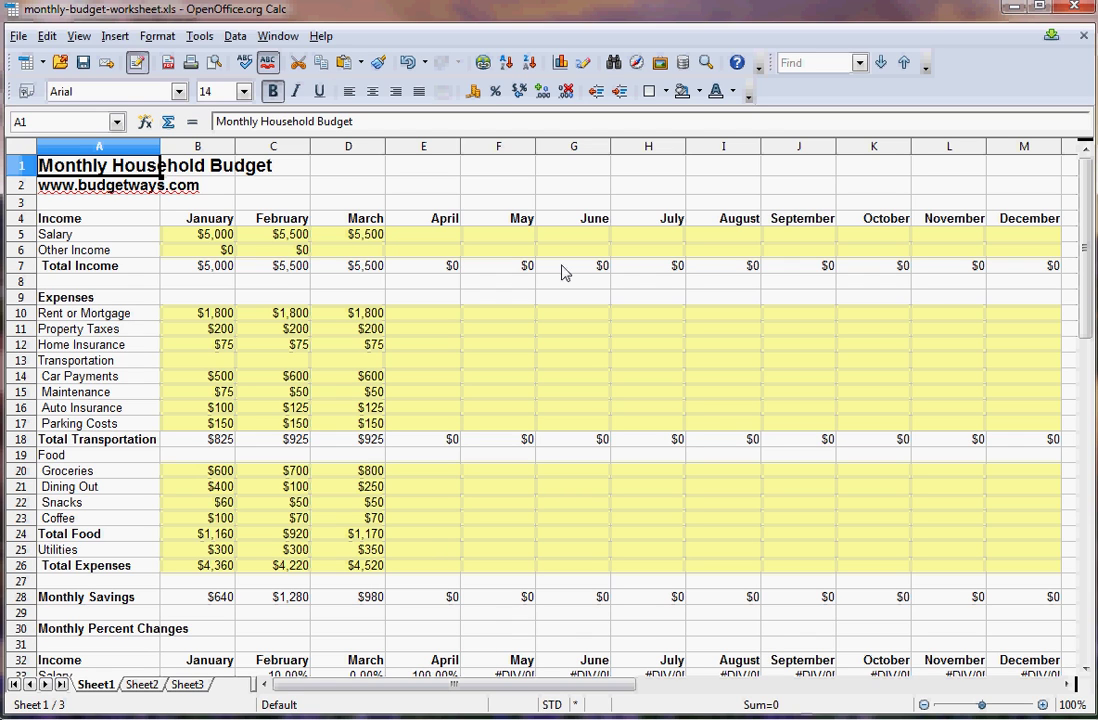
pyautogui.press('Down')
pyautogui.press('Down')
pyautogui.press('Down')
pyautogui.press('Down')
pyautogui.press('Down')
pyautogui.press('Down')
pyautogui.press('Down')
pyautogui.press('Down')
pyautogui.press('Down')
pyautogui.press('Down')
pyautogui.press('Down')
pyautogui.press('Down')
pyautogui.press('Down')
pyautogui.press('Down')
pyautogui.press('Down')
pyautogui.press('Down')
pyautogui.press('Down')
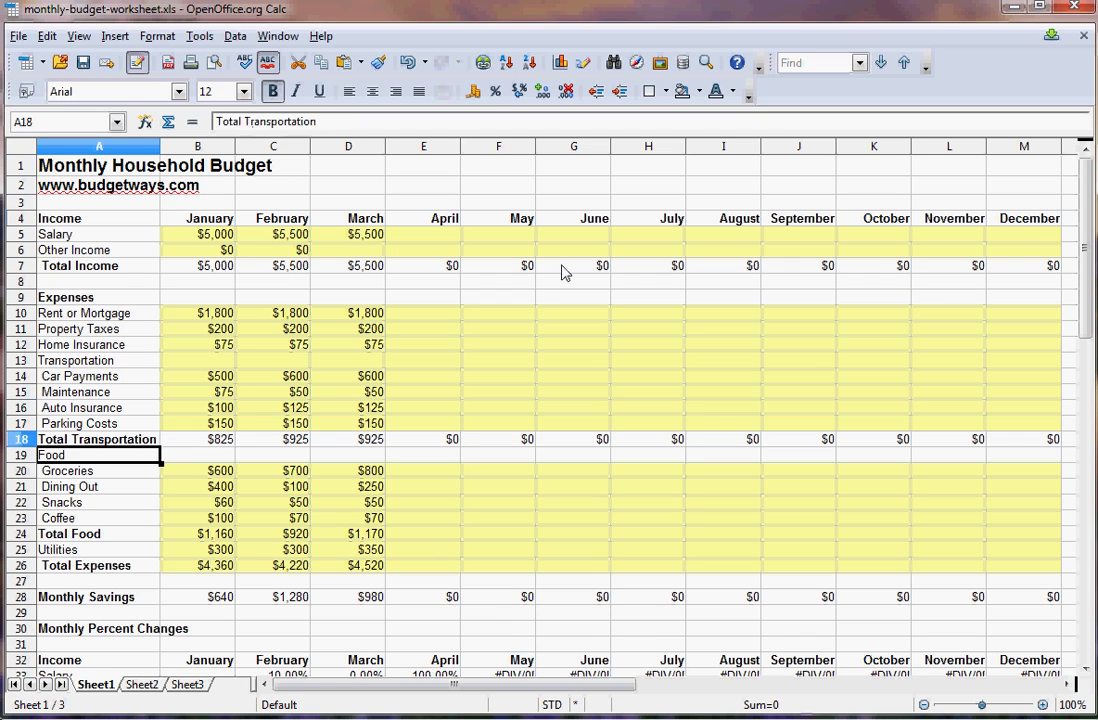
pyautogui.press('Up')
pyautogui.press('Up')
pyautogui.press('Up')
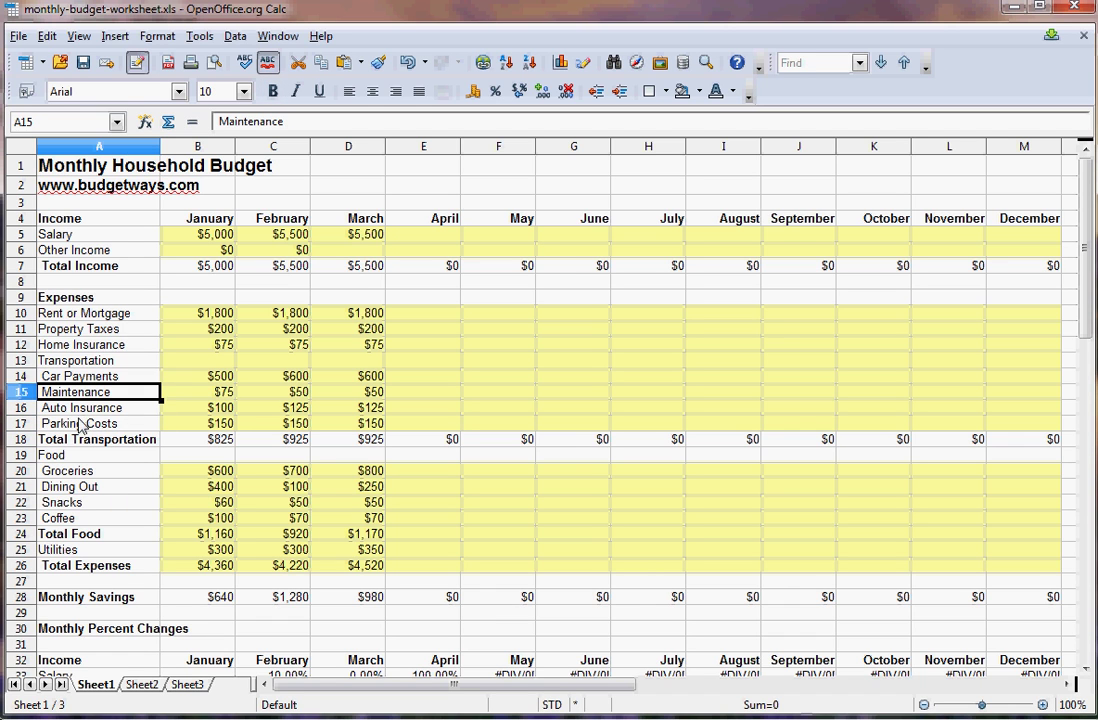
pyautogui.scroll(-1, 140, 511)
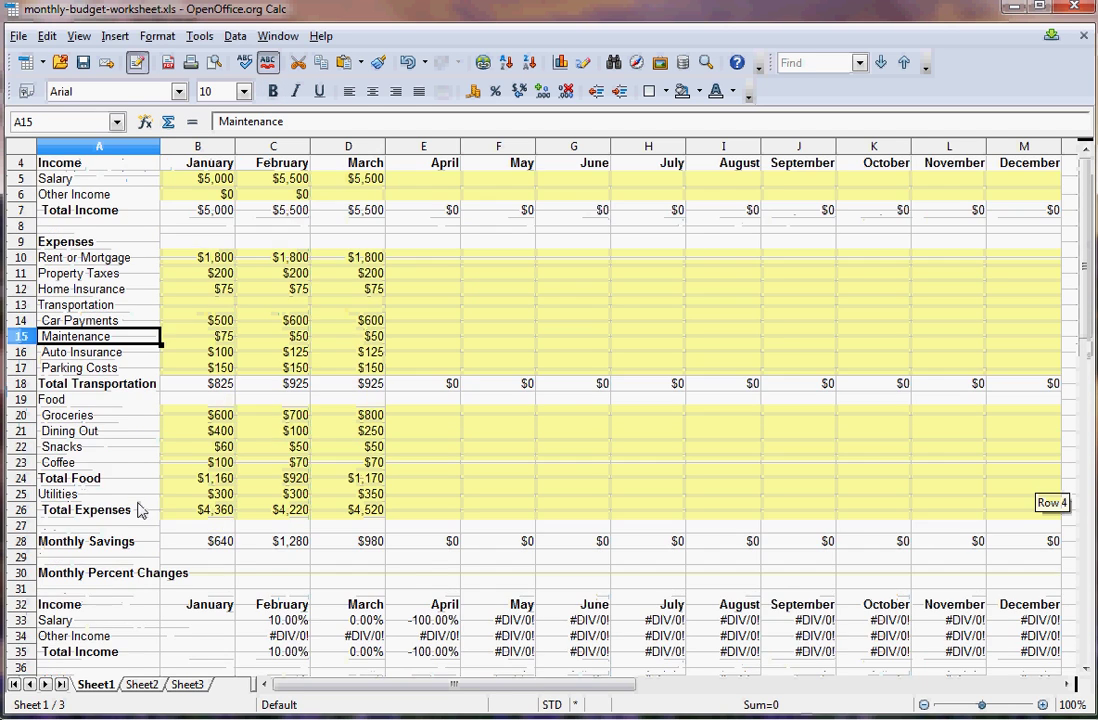
pyautogui.scroll(-5, 140, 511)
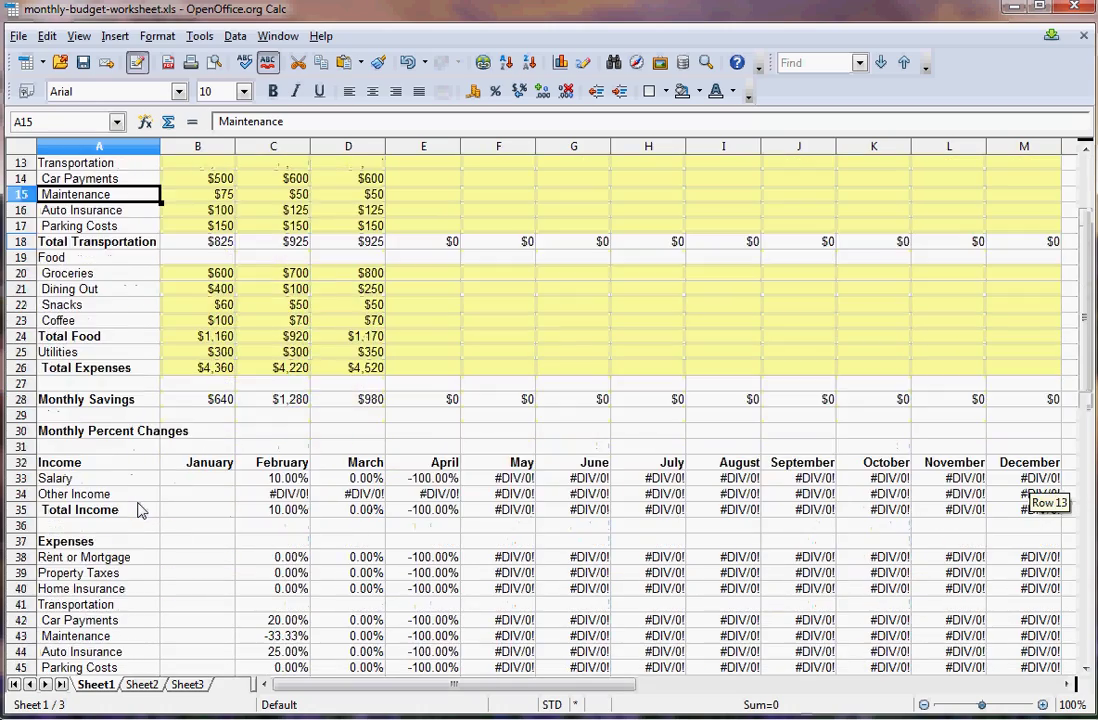
pyautogui.scroll(-4, 140, 511)
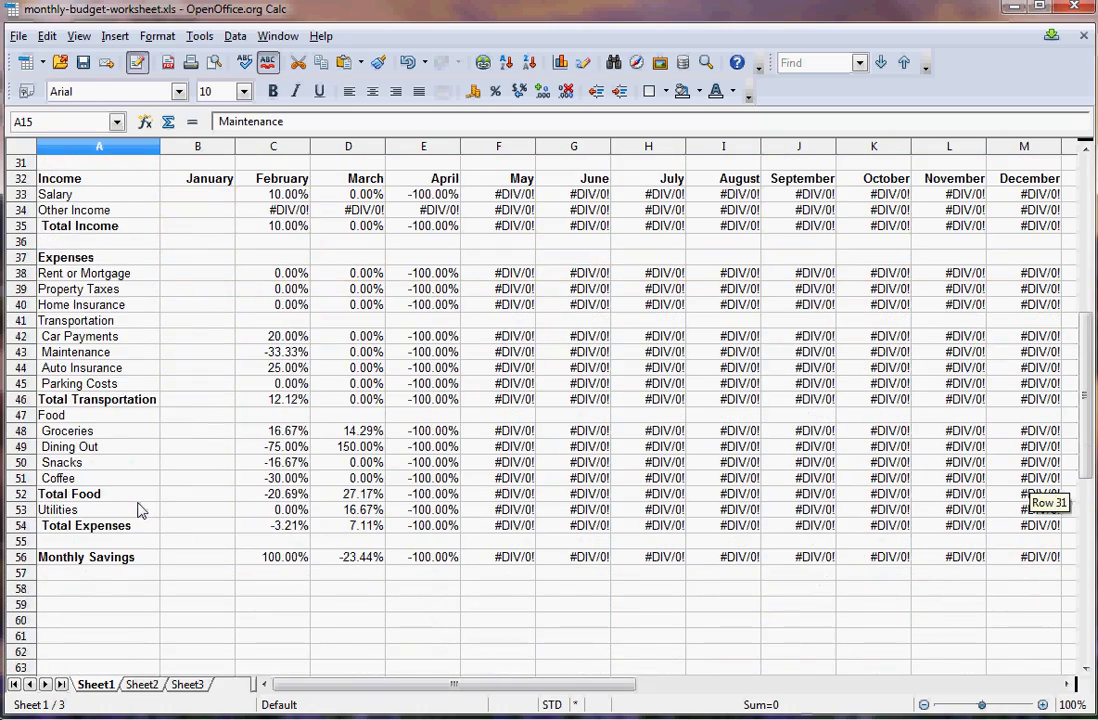
pyautogui.scroll(10, 175, 553)
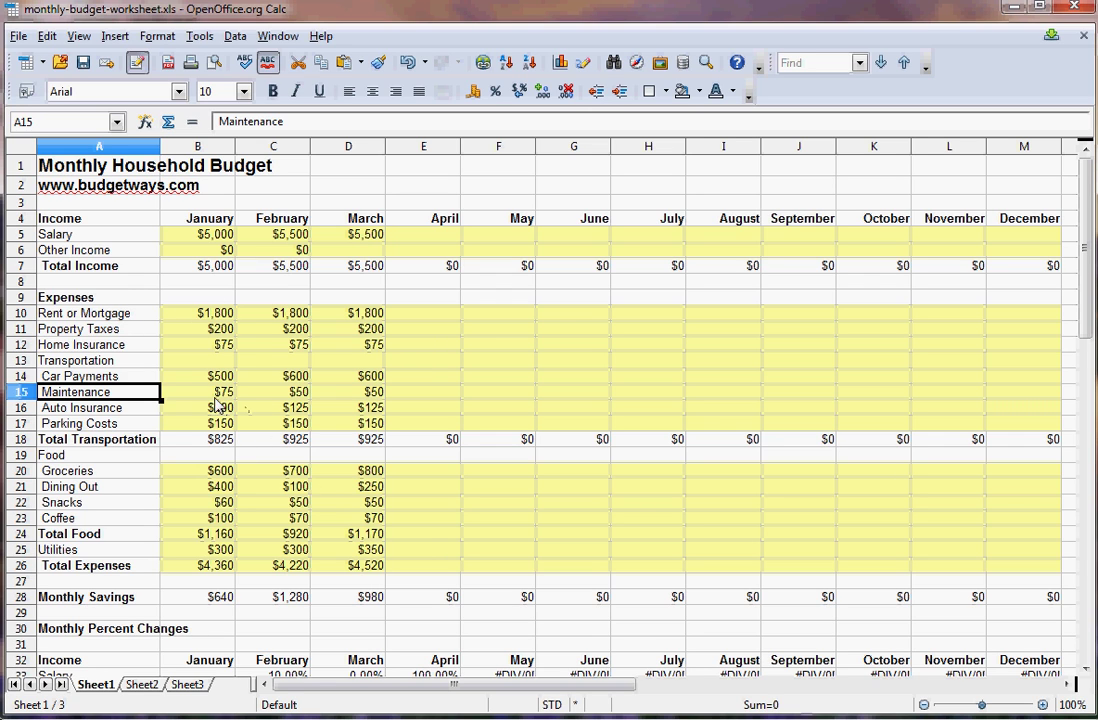
# Select the empty cell below Total Income at the top of the budget.
pyautogui.click(83, 284)
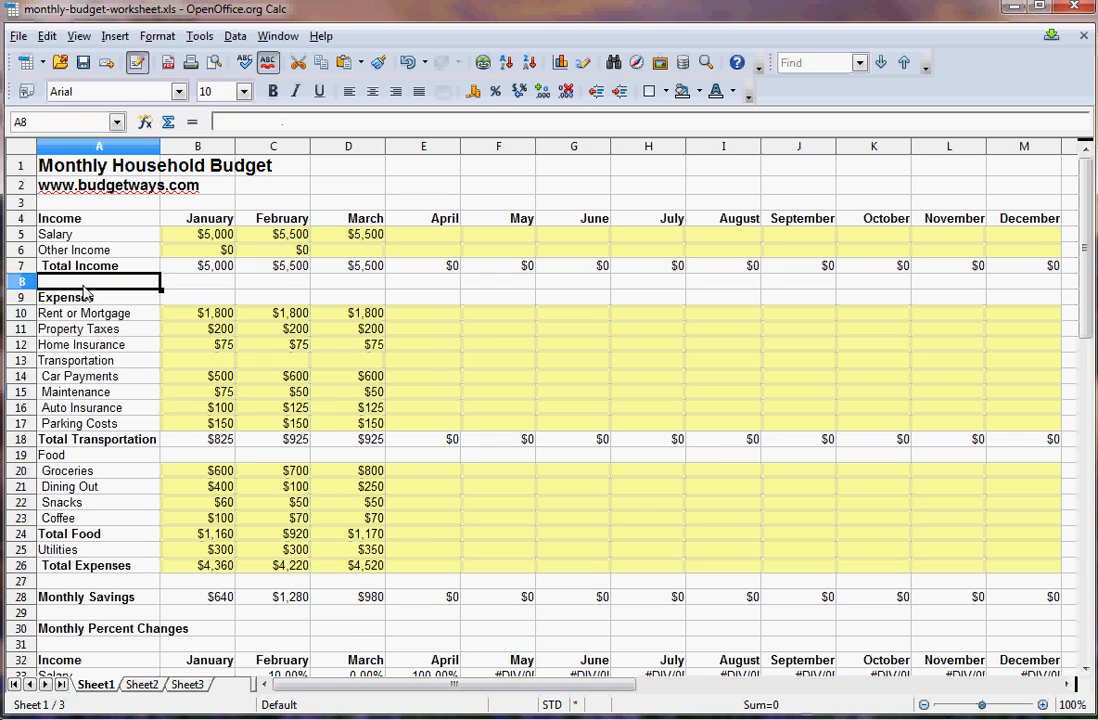